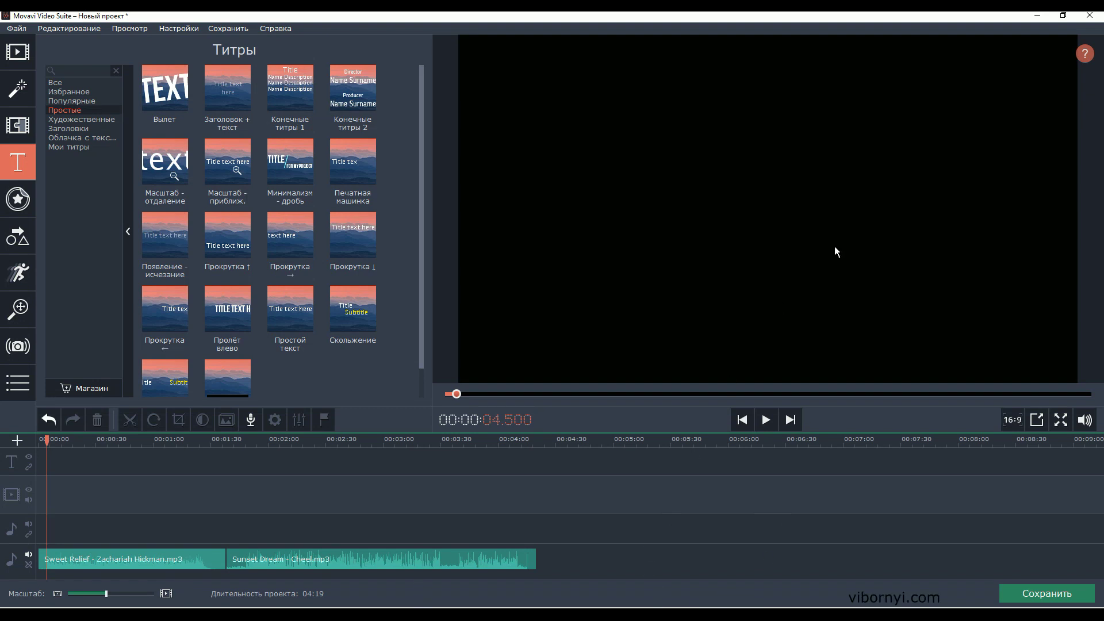
- Show the Генплан plan in Revit, then start and cancel a trial architectural floor sketch
click(1036, 16)
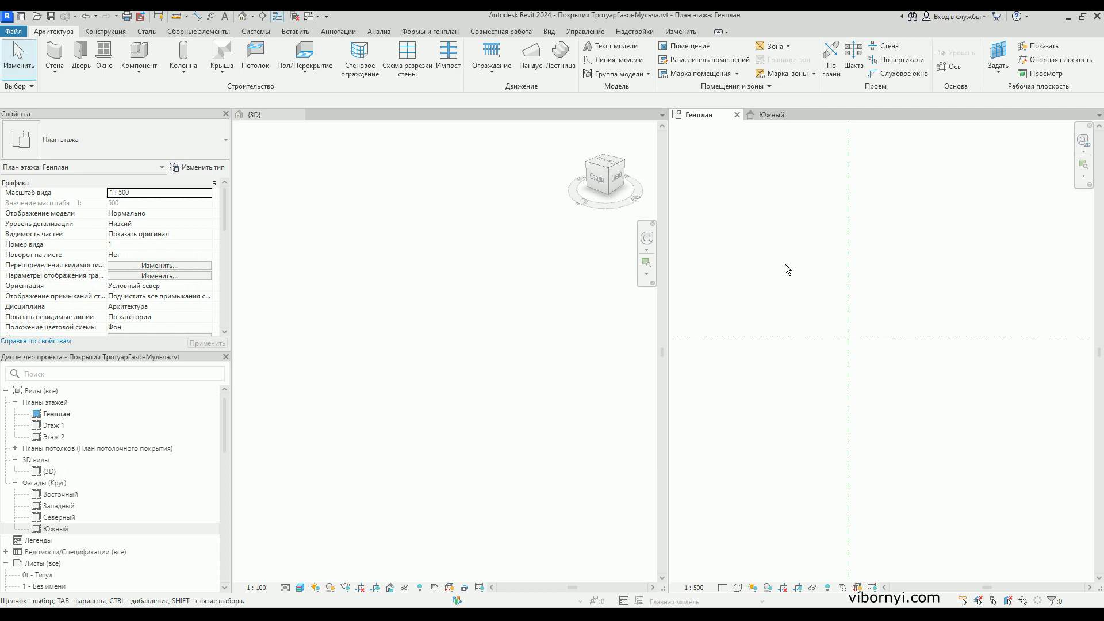
click(315, 75)
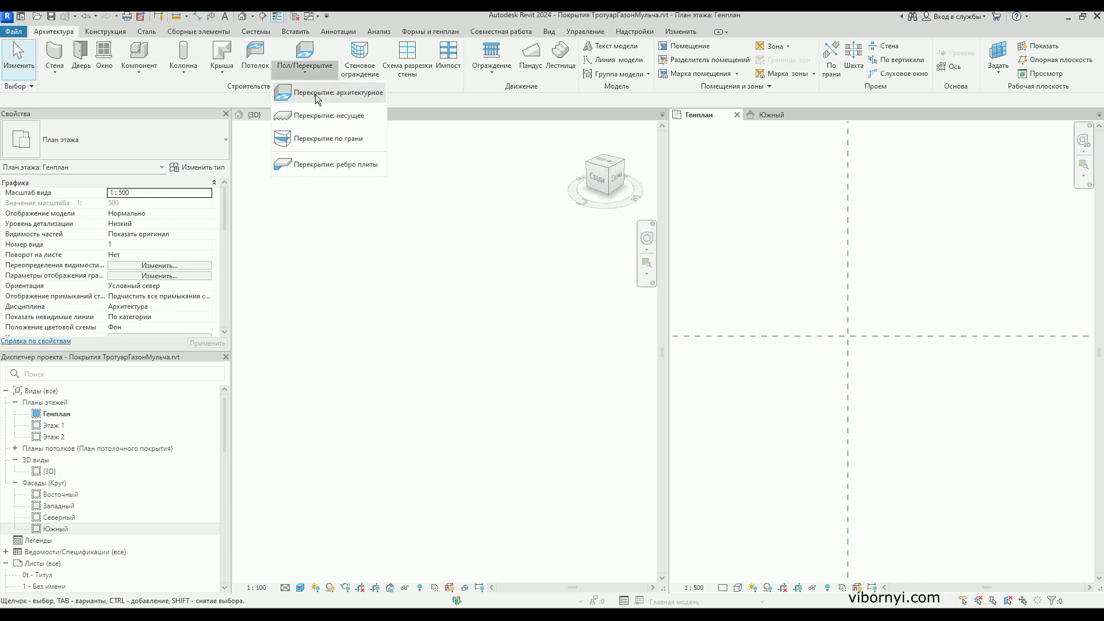
click(315, 94)
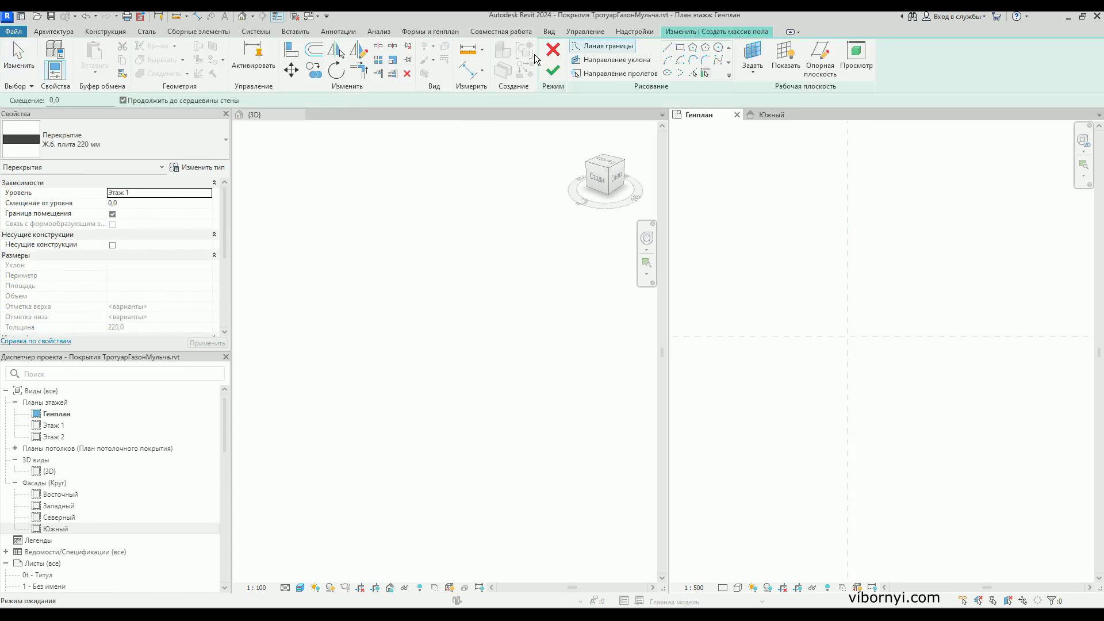
click(554, 56)
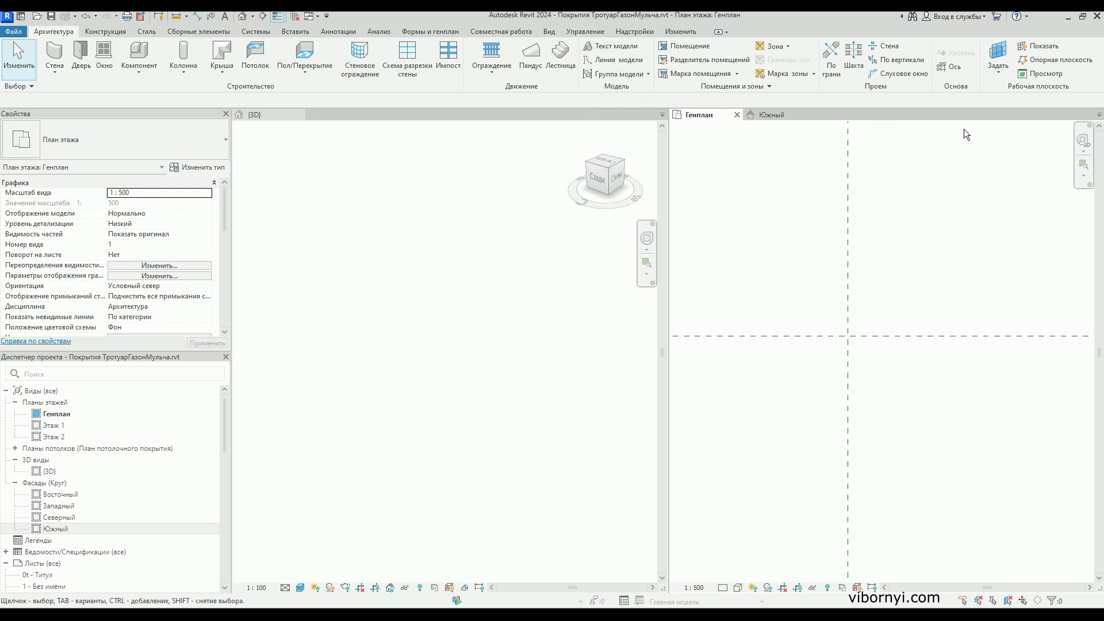
- Draw vertical grid 1, then an arc grid 2 running from its top to the upper right
click(942, 68)
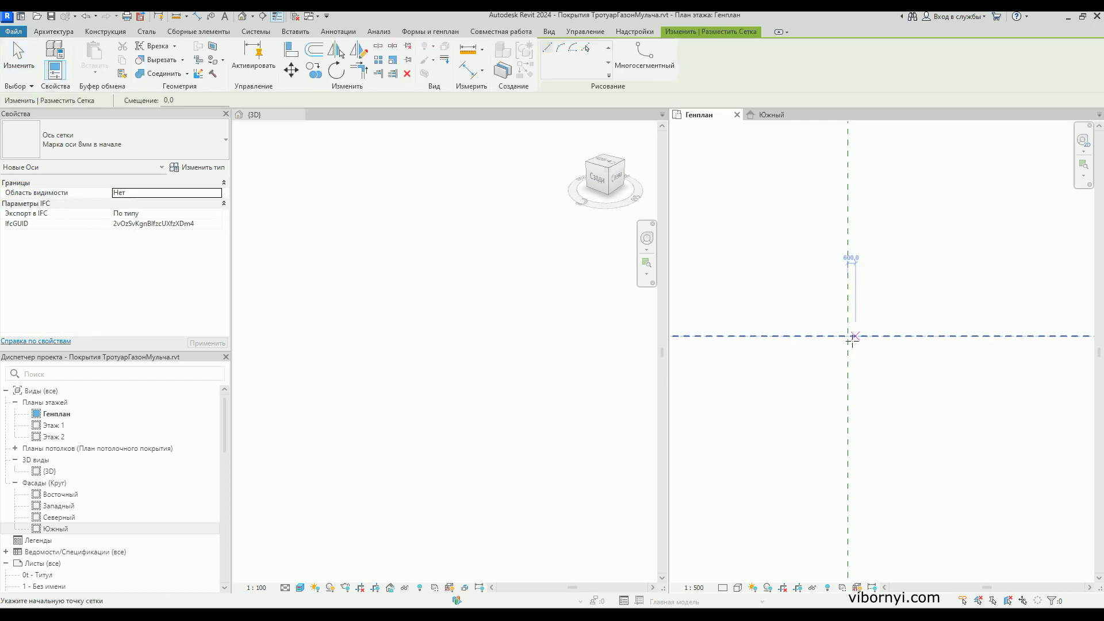
click(848, 424)
click(847, 266)
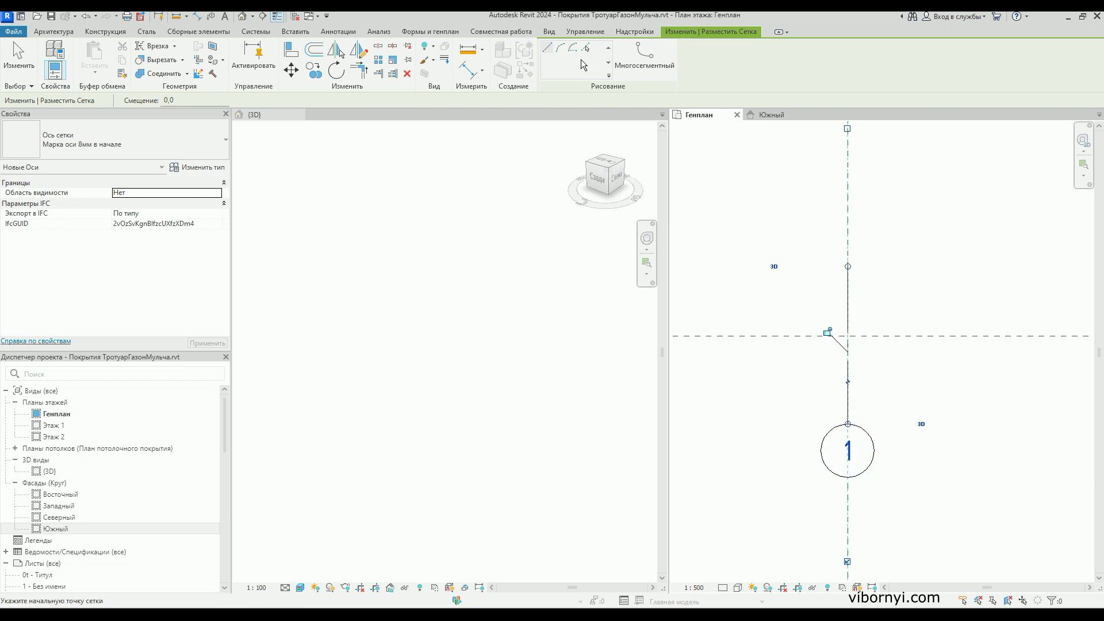
click(560, 48)
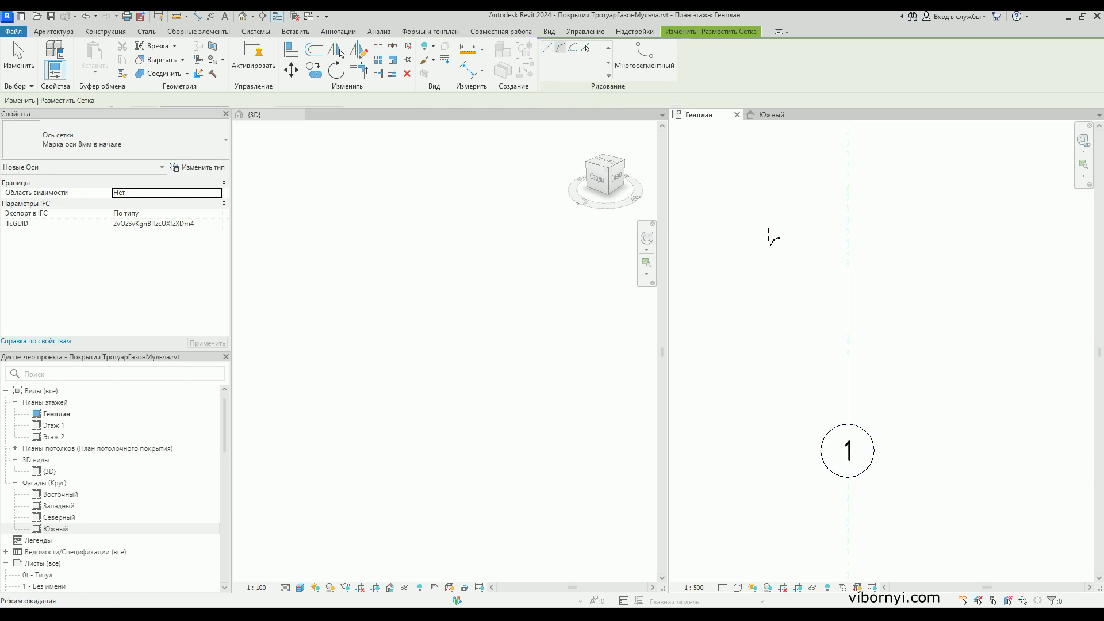
click(847, 266)
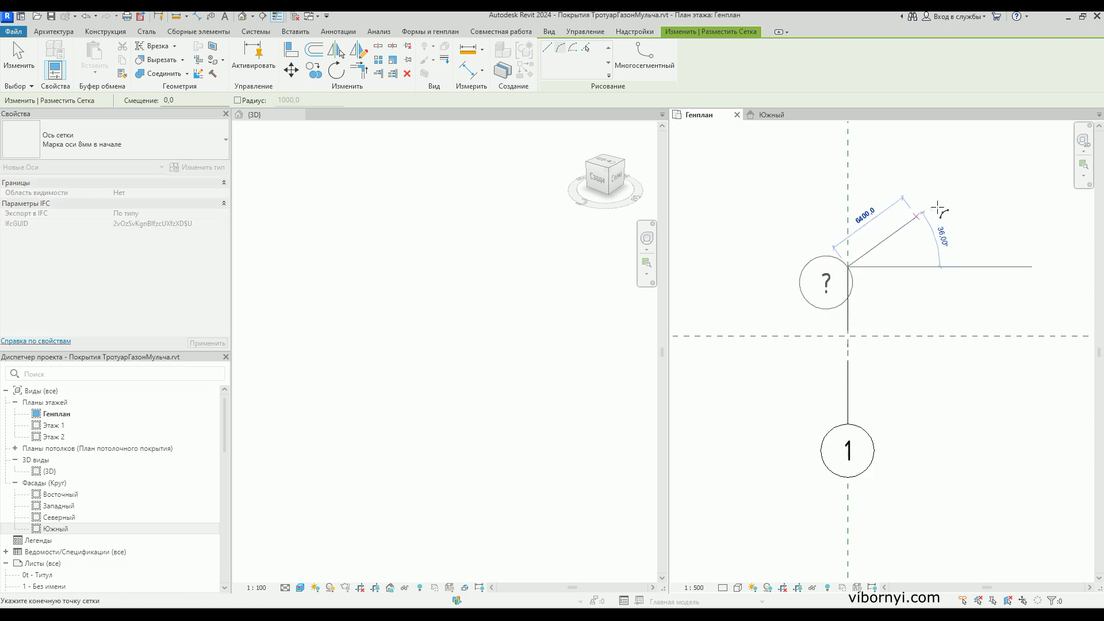
click(973, 189)
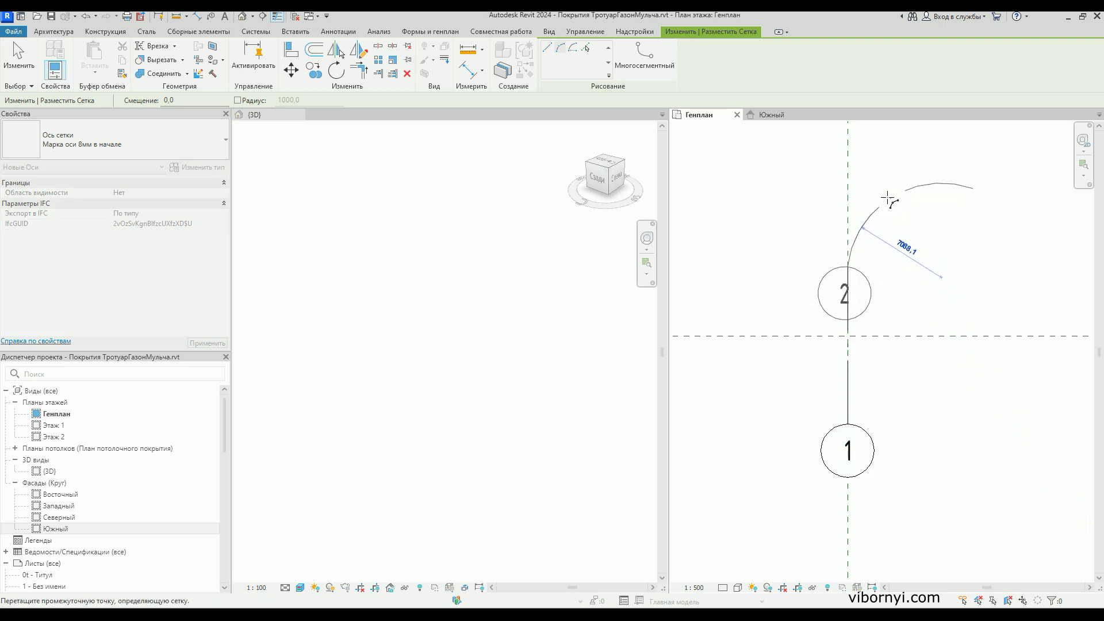
click(890, 200)
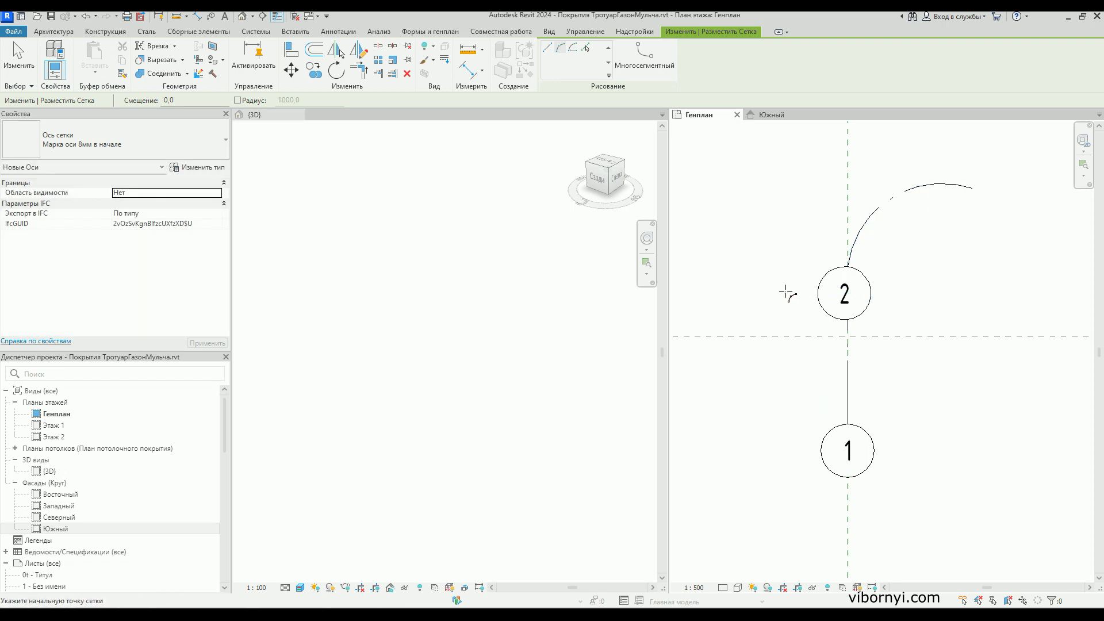
- Set the Генплан view scale to 1:100 and end grid placement
click(694, 587)
click(702, 511)
key(Escape)
key(Escape)
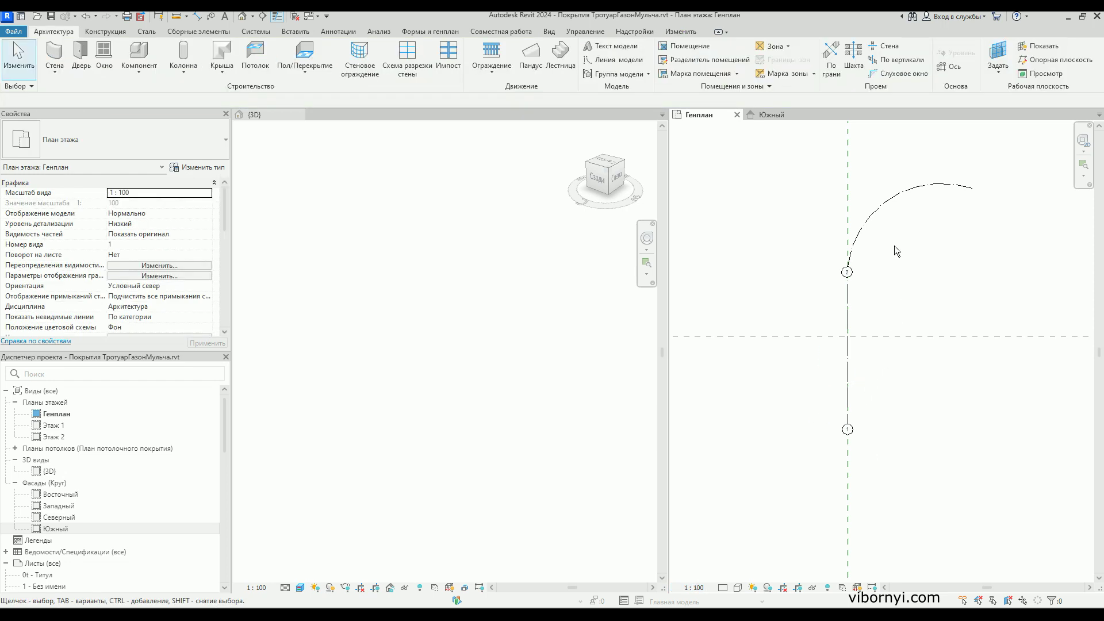
- Start an architectural floor sketch and open the type properties of Ж.б. плита 220 мм
middle_drag(884, 225, 851, 238)
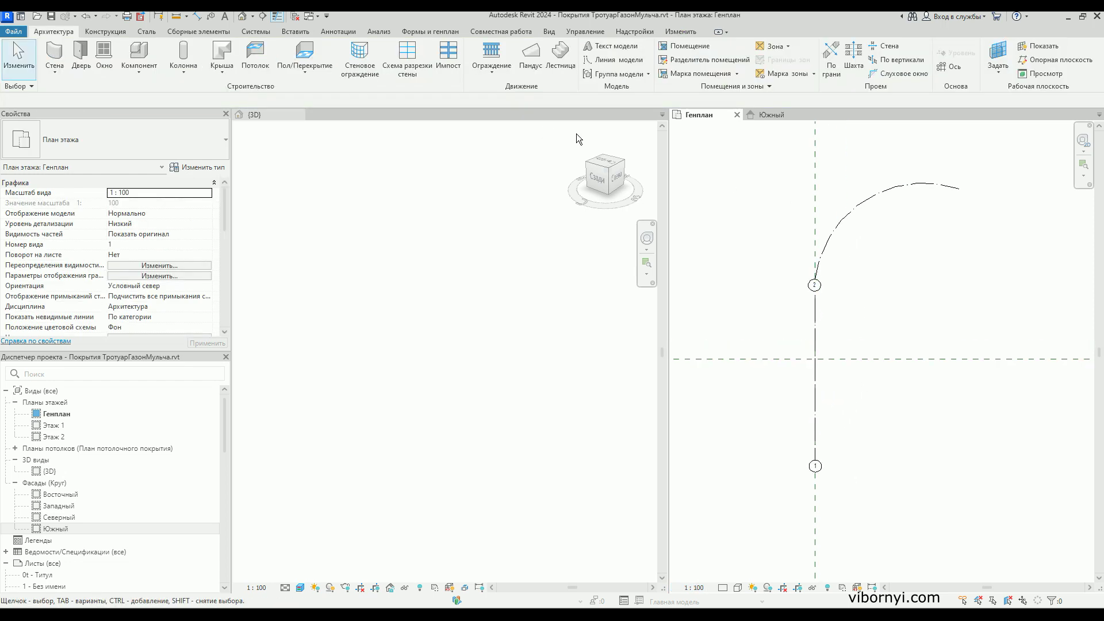
click(306, 69)
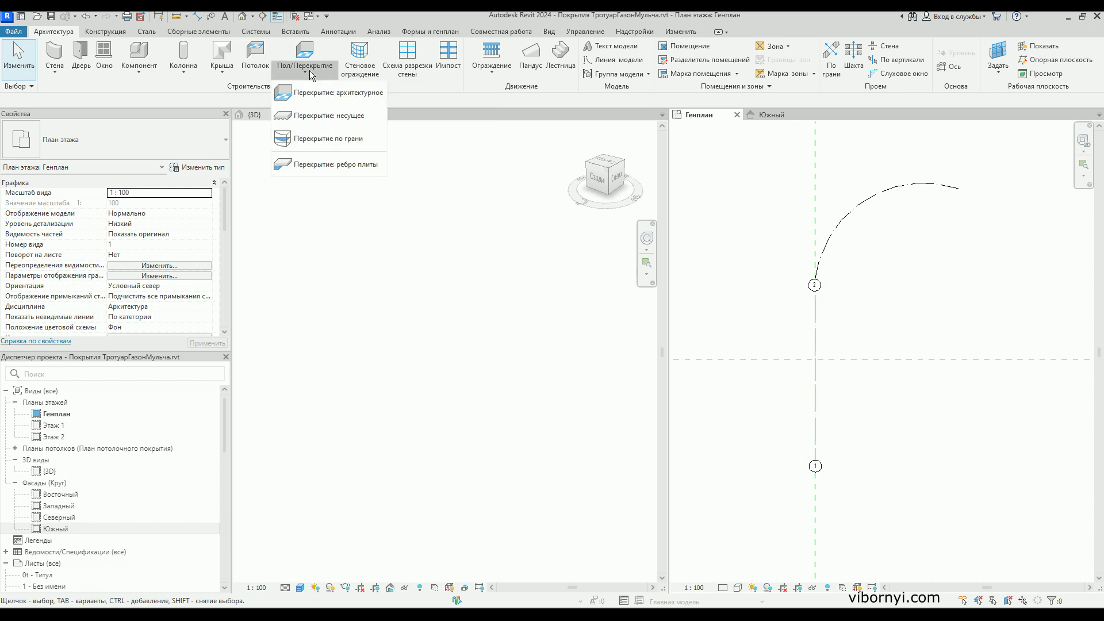
click(309, 95)
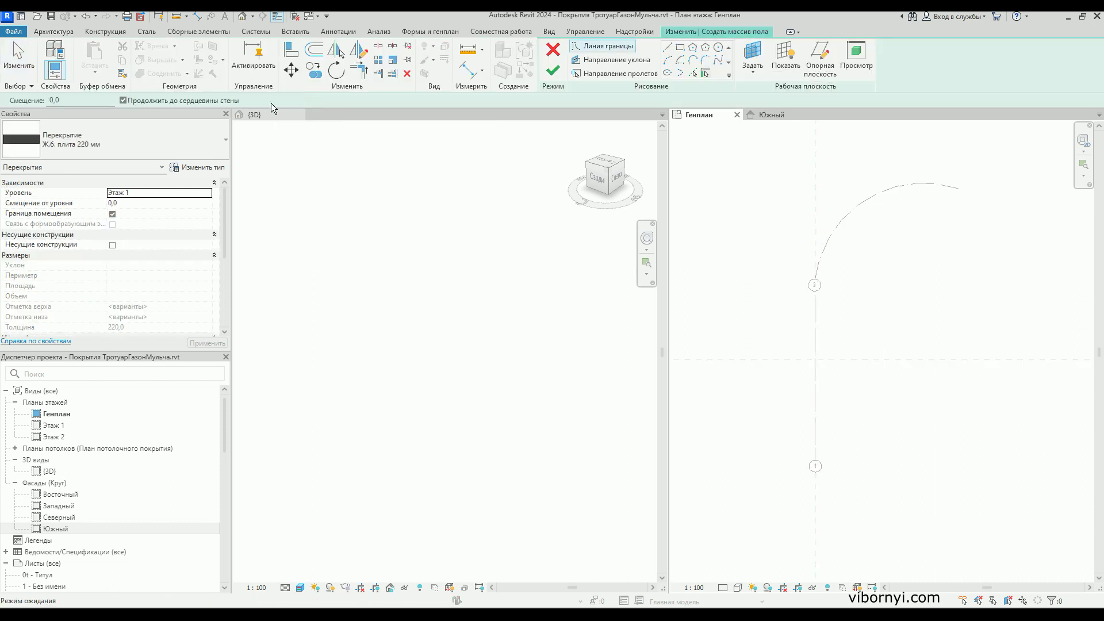
click(224, 144)
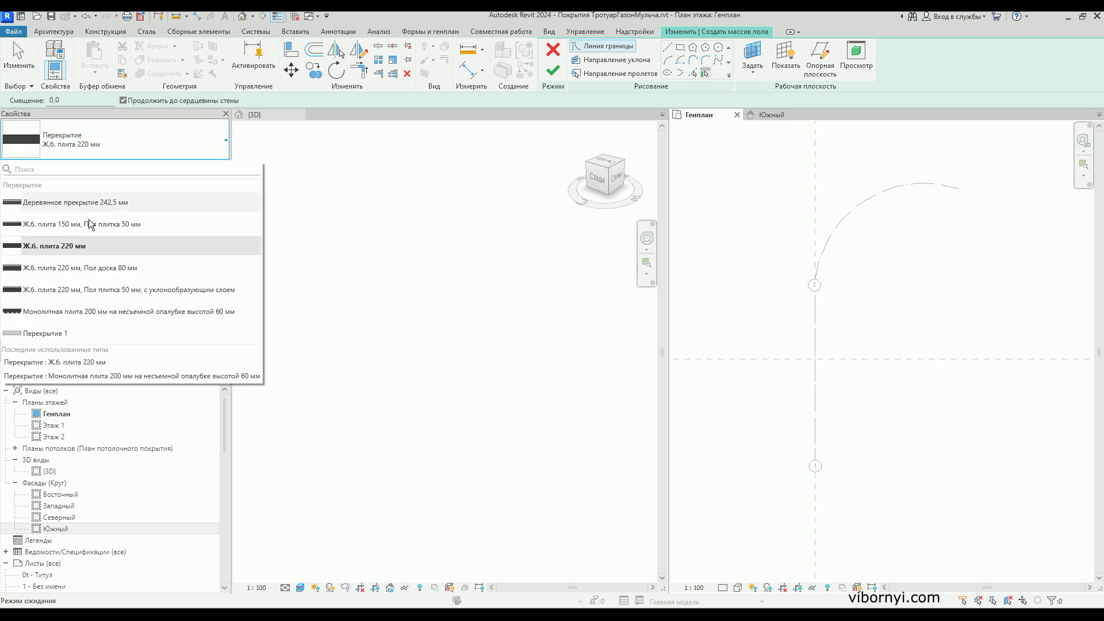
click(167, 138)
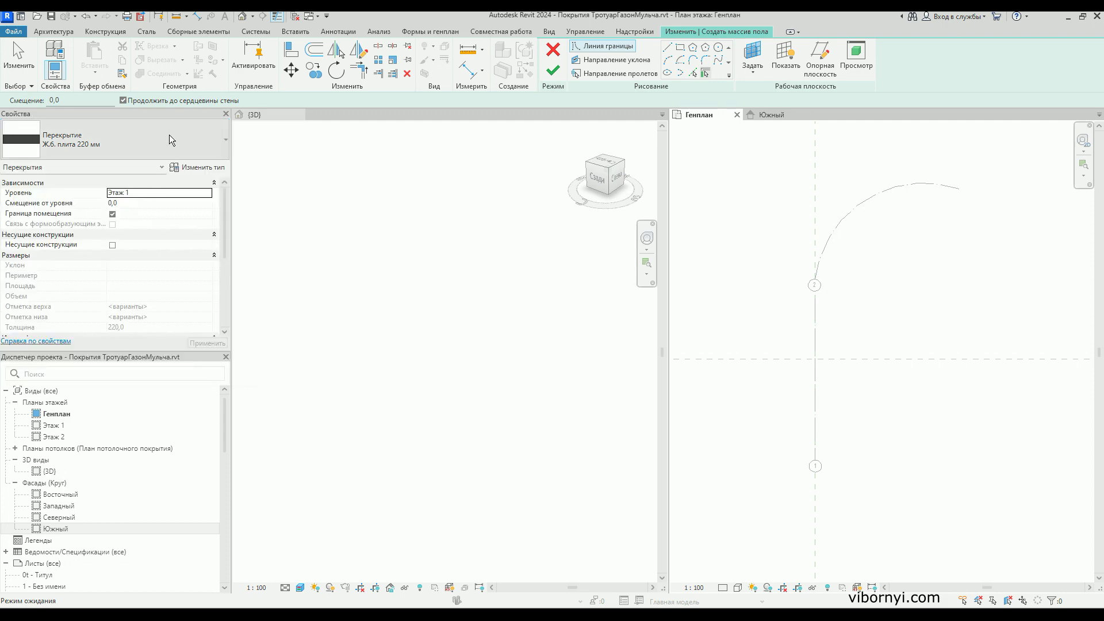
click(200, 171)
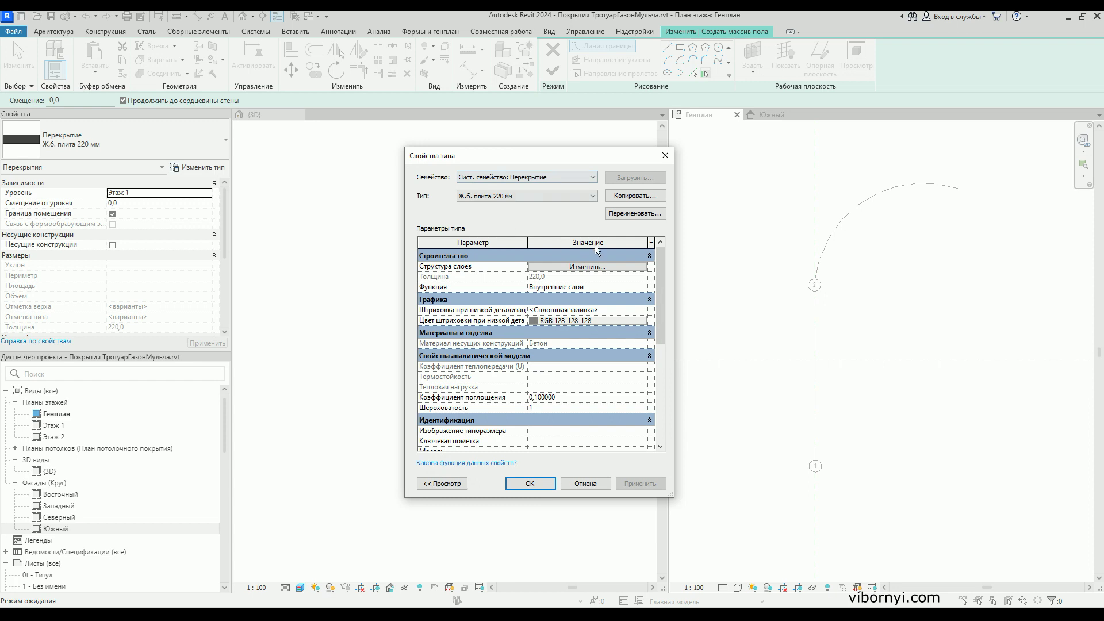
- In the floor's layer structure, create a new default material for the Бетон structure layer
click(576, 268)
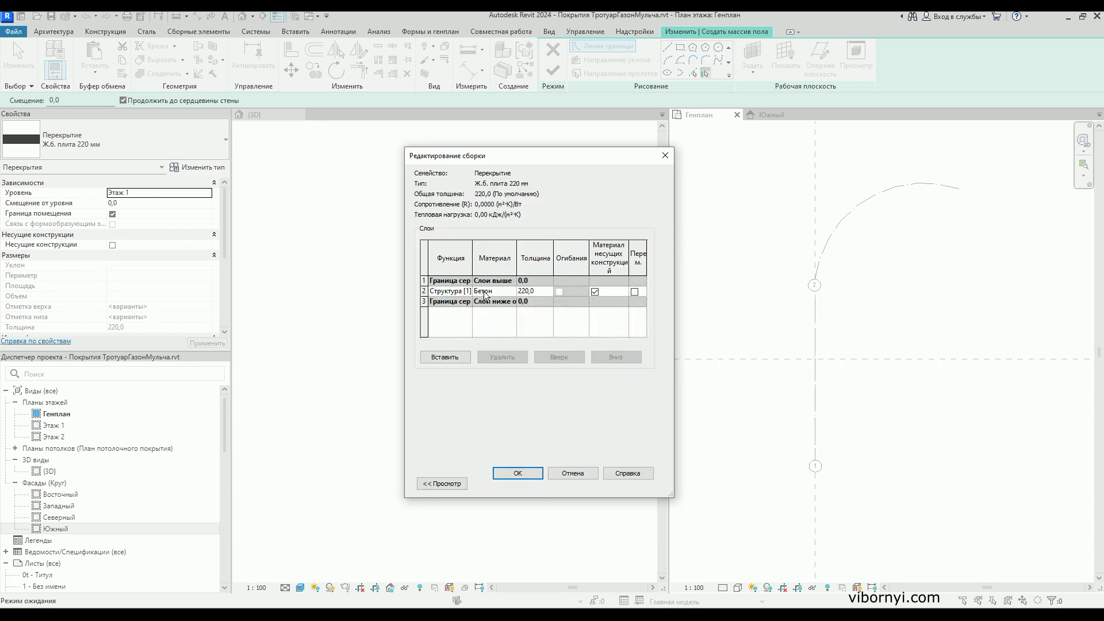
click(509, 291)
click(511, 291)
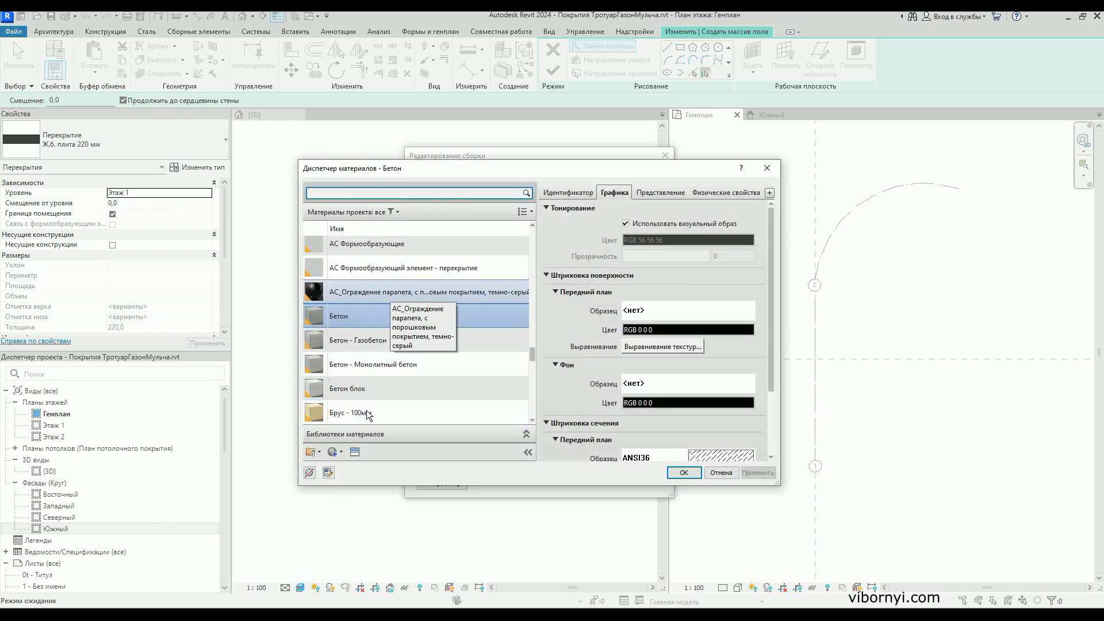
click(339, 452)
click(350, 465)
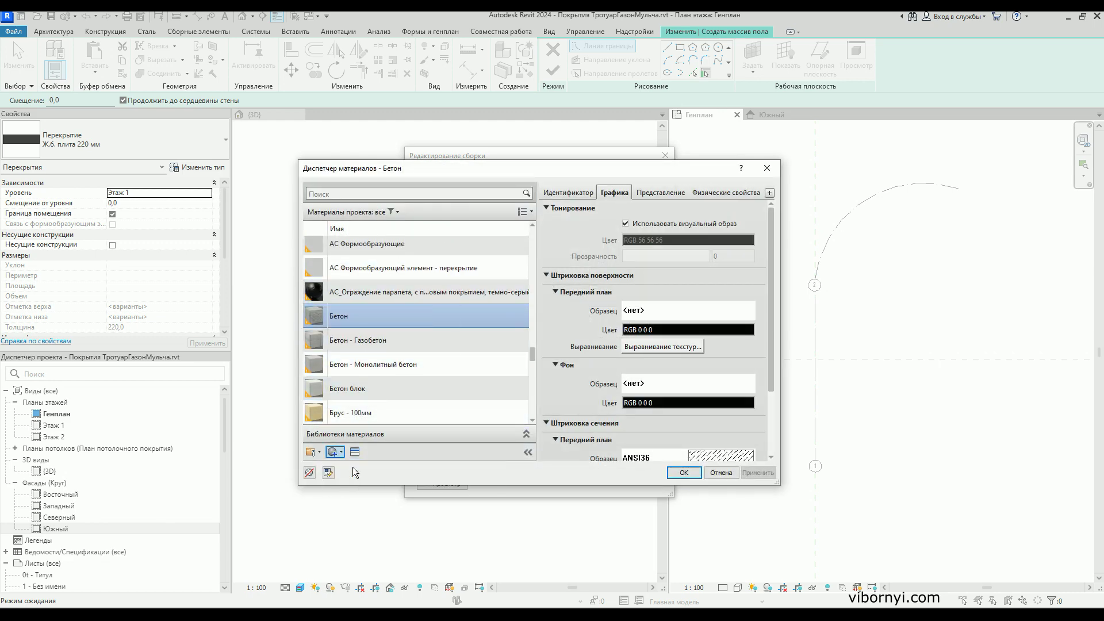
scroll(446, 353, down, 1)
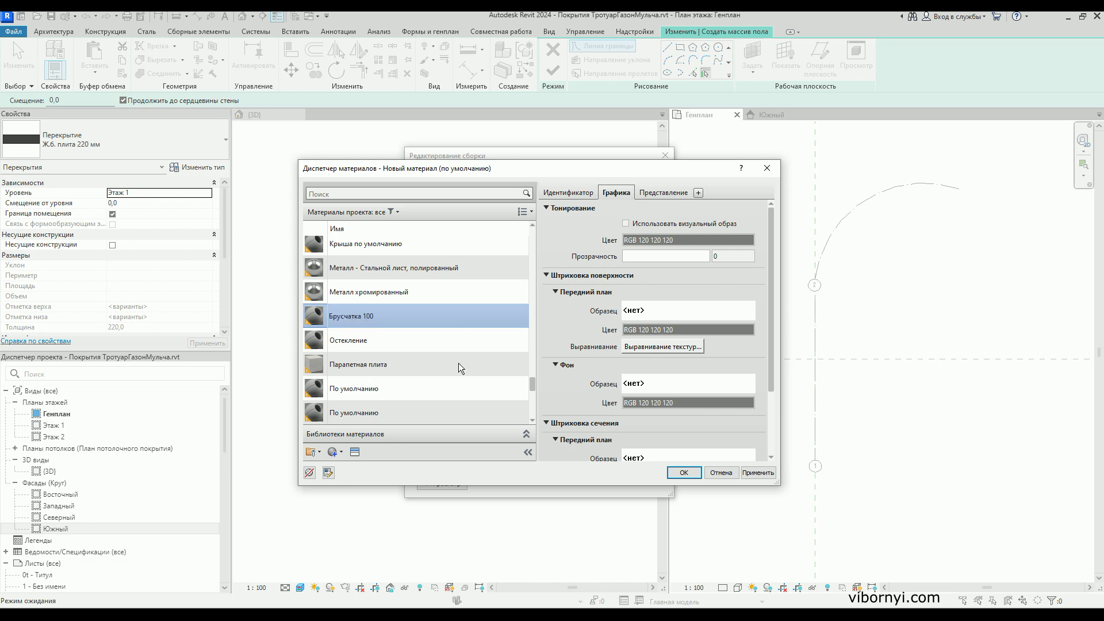
- Name the new material Брусчатка 100x100 мм and bring up its surface fill patterns
text(x10)
text(0 мм)
click(687, 310)
scroll(603, 359, down, 1)
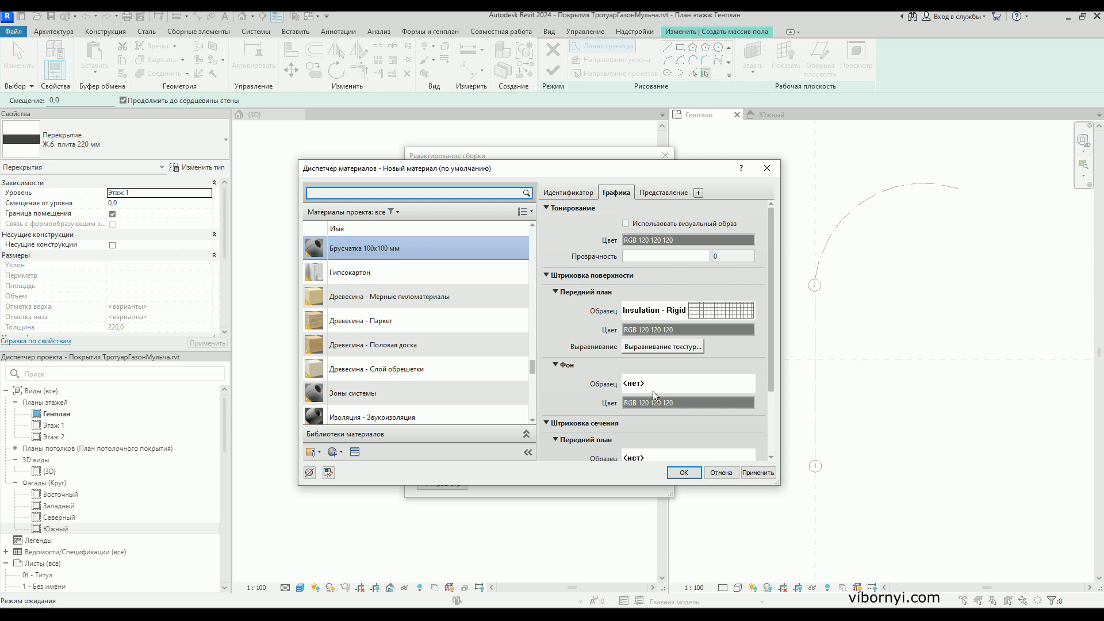
click(653, 391)
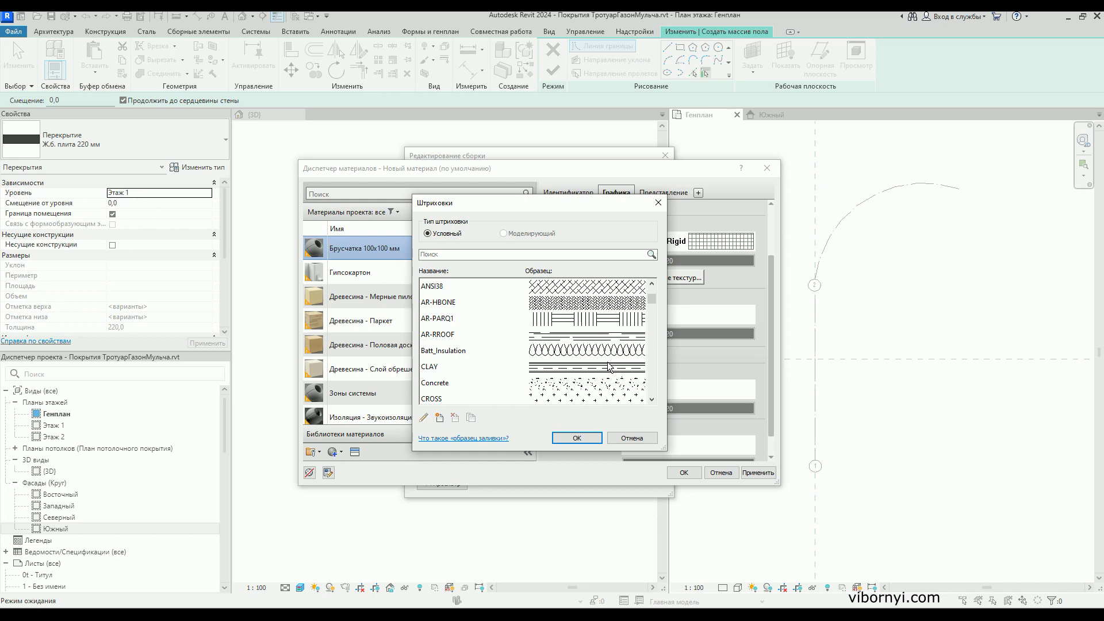
- Choose Insulation - Rigid from the Штриховки list as the paving material's hatch pattern
scroll(601, 380, down, 5)
scroll(588, 395, down, 3)
scroll(587, 365, down, 2)
scroll(585, 361, down, 1)
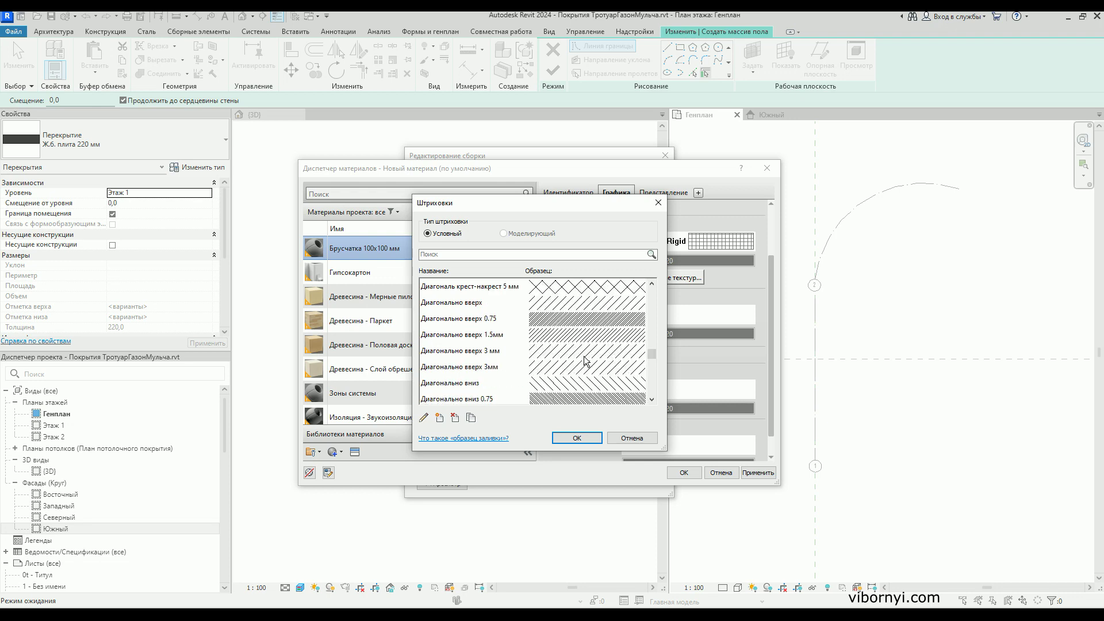
scroll(585, 361, up, 1)
scroll(584, 360, up, 1)
scroll(585, 361, up, 1)
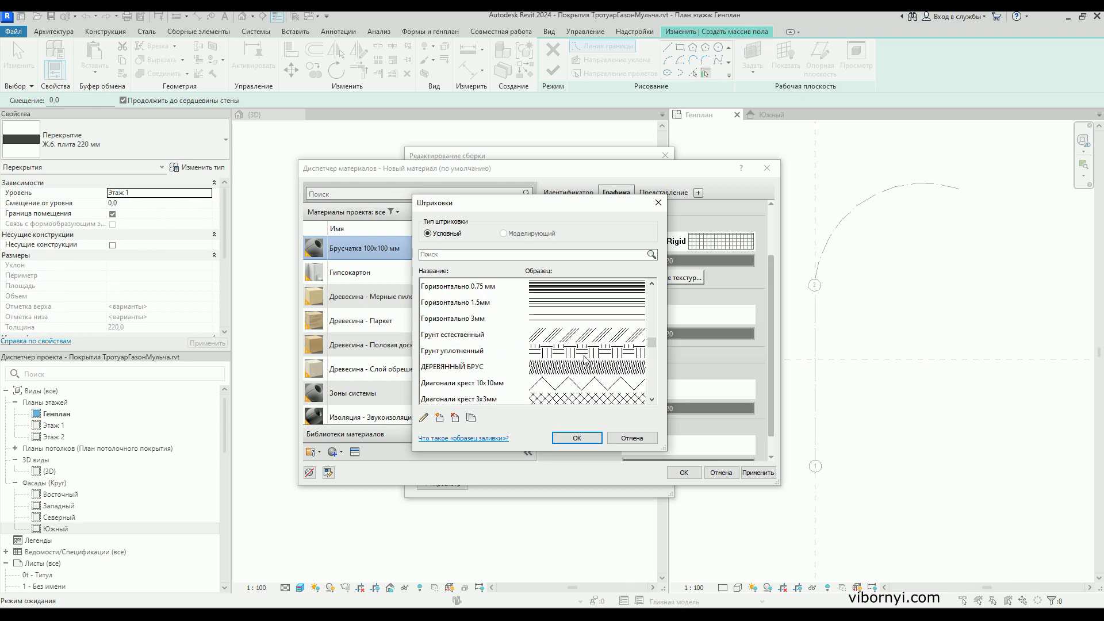
scroll(585, 360, up, 1)
scroll(585, 360, up, 2)
scroll(585, 360, up, 1)
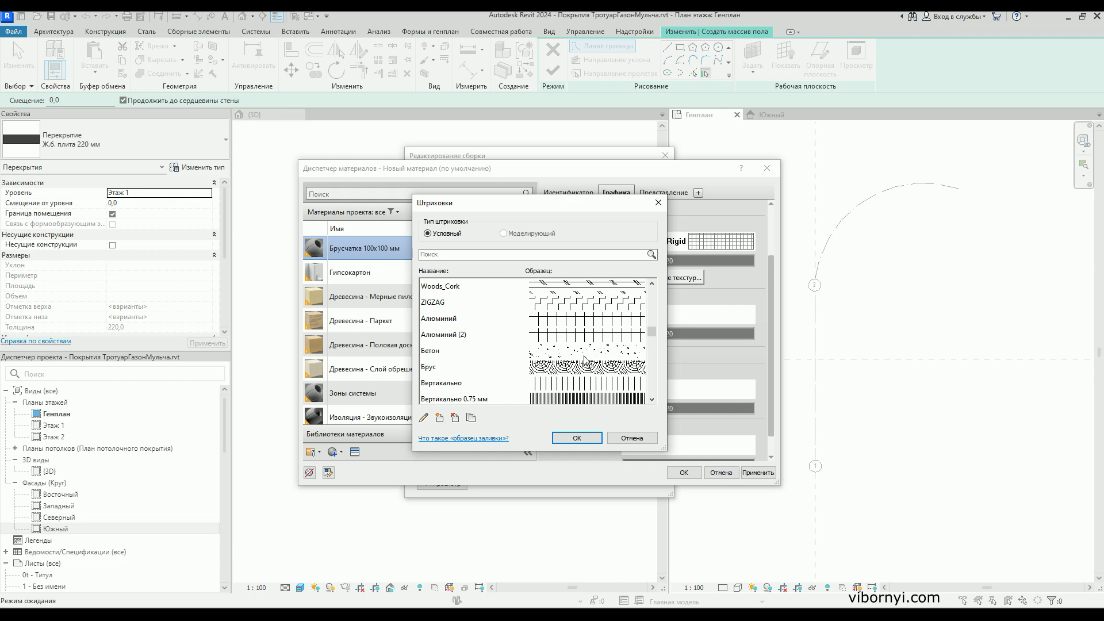
scroll(584, 360, up, 1)
scroll(585, 360, up, 1)
scroll(584, 361, up, 1)
scroll(585, 360, up, 1)
scroll(585, 360, up, 2)
scroll(584, 360, up, 2)
scroll(585, 360, up, 1)
scroll(584, 361, up, 1)
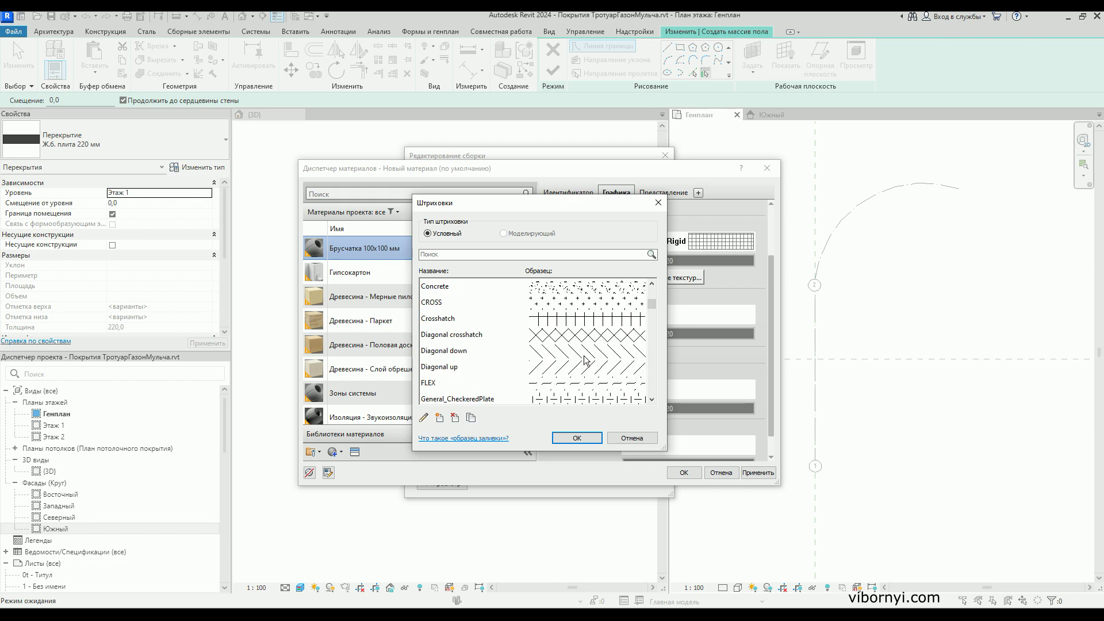
scroll(585, 361, up, 2)
scroll(584, 360, up, 2)
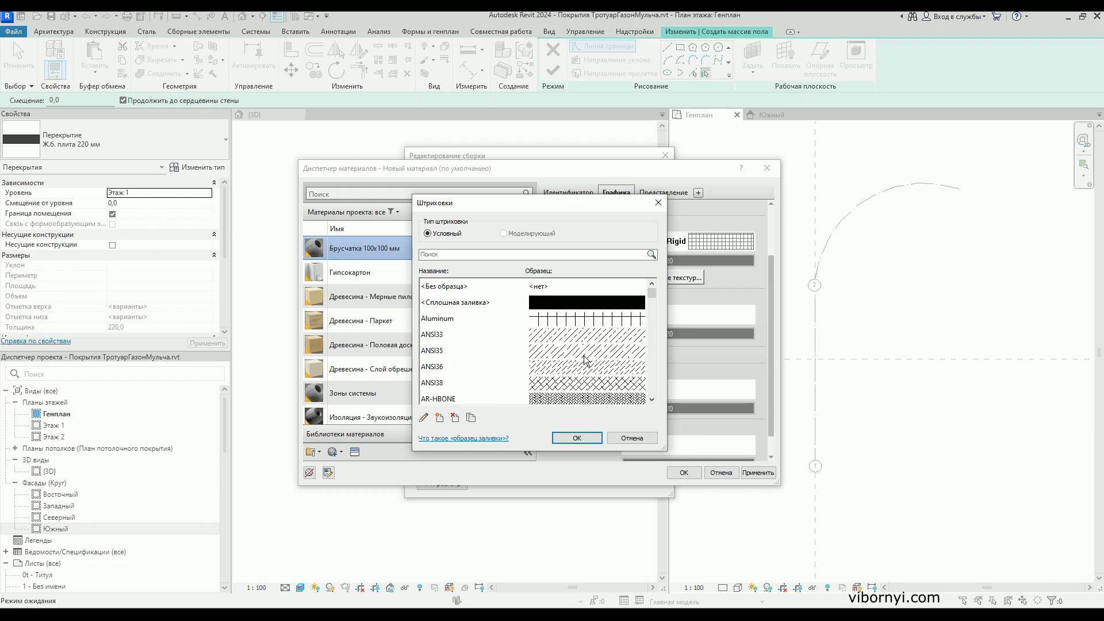
scroll(585, 360, down, 1)
scroll(585, 360, down, 1)
scroll(584, 360, down, 1)
click(587, 368)
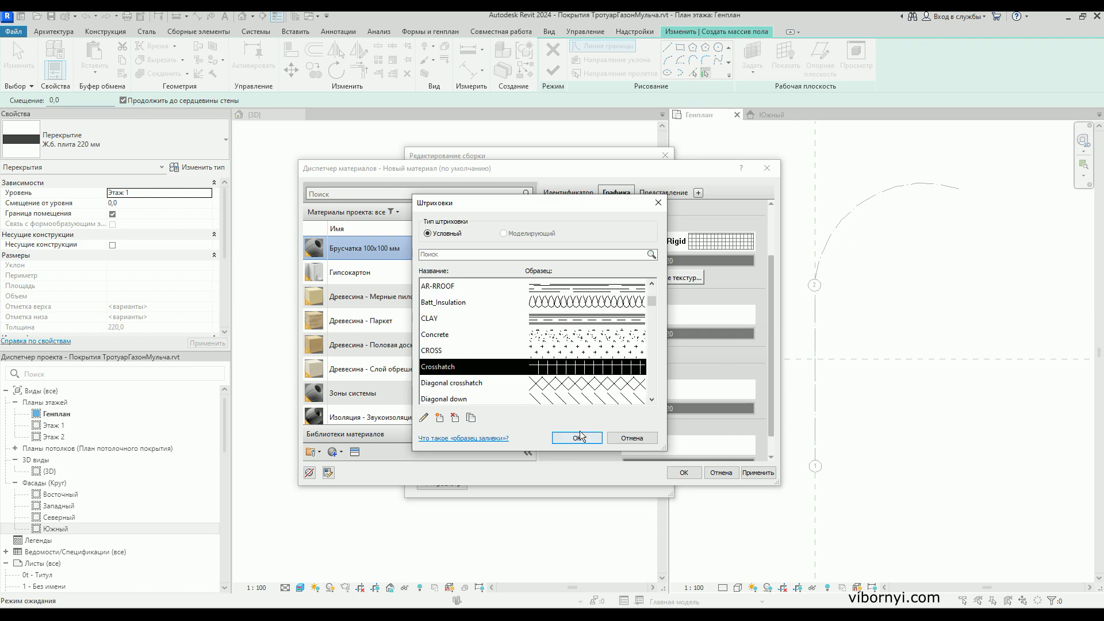
scroll(580, 404, down, 4)
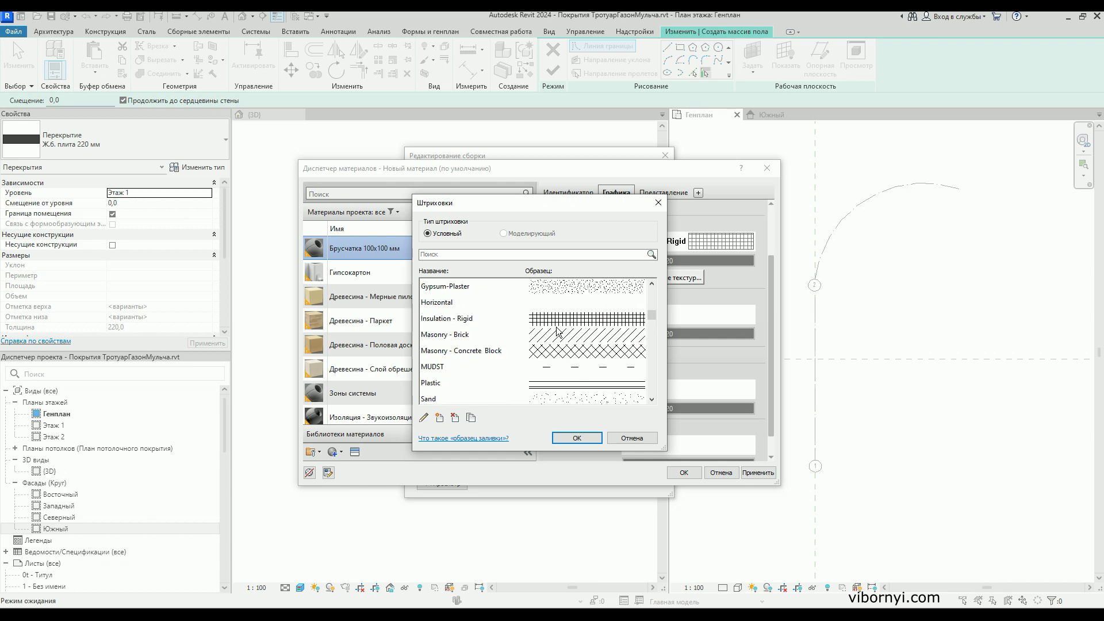
click(555, 321)
click(566, 442)
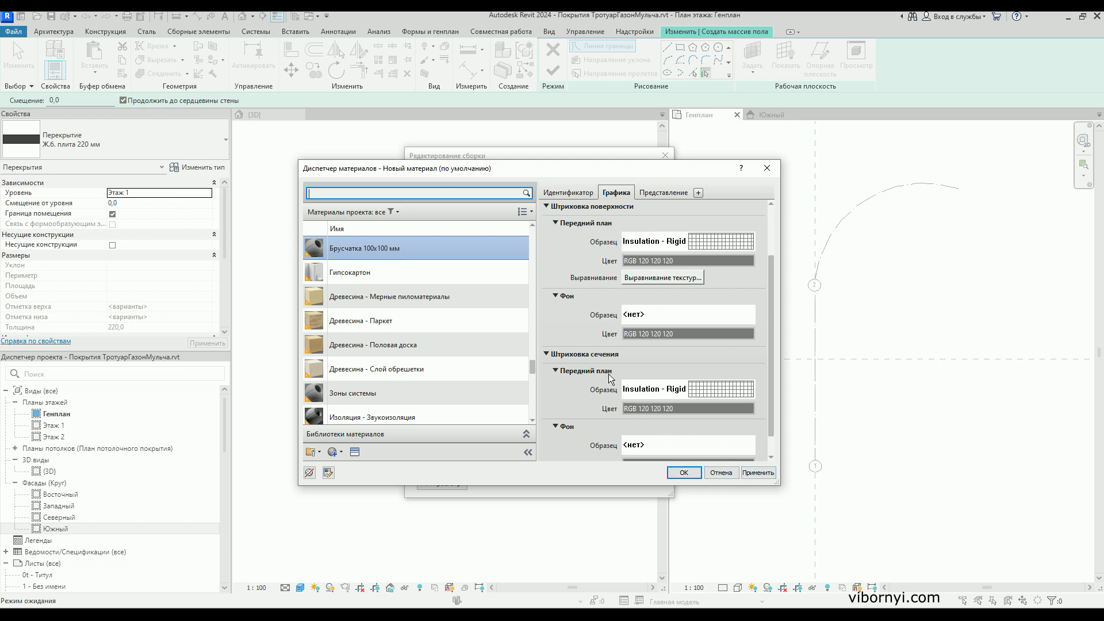
scroll(648, 390, down, 1)
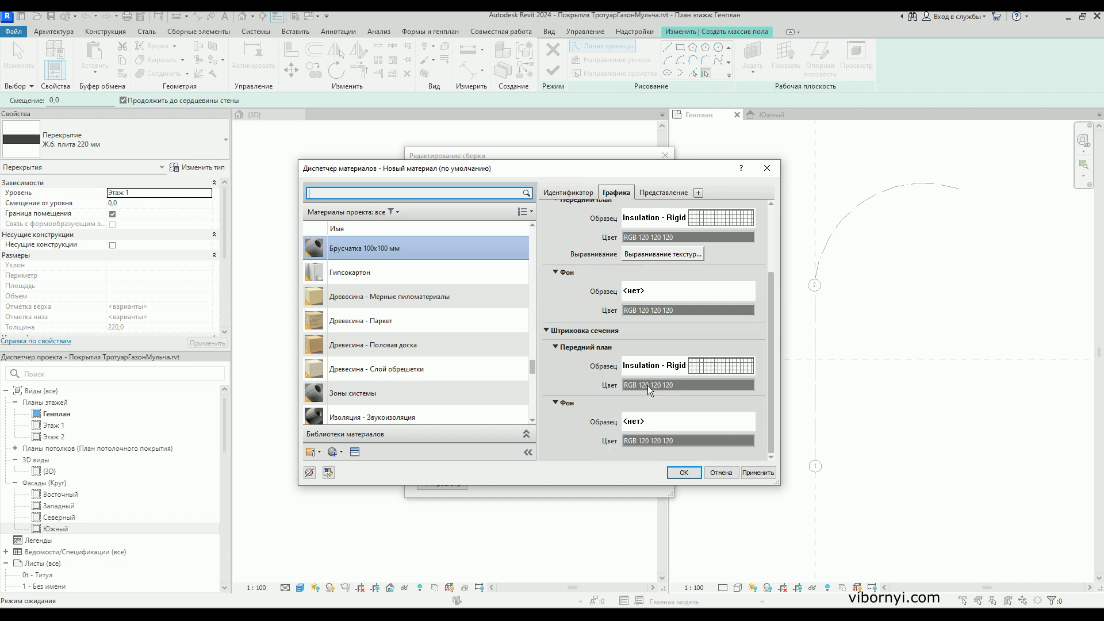
- Confirm the paving material and set the Брусчатка layer thickness to 100 mm
click(685, 473)
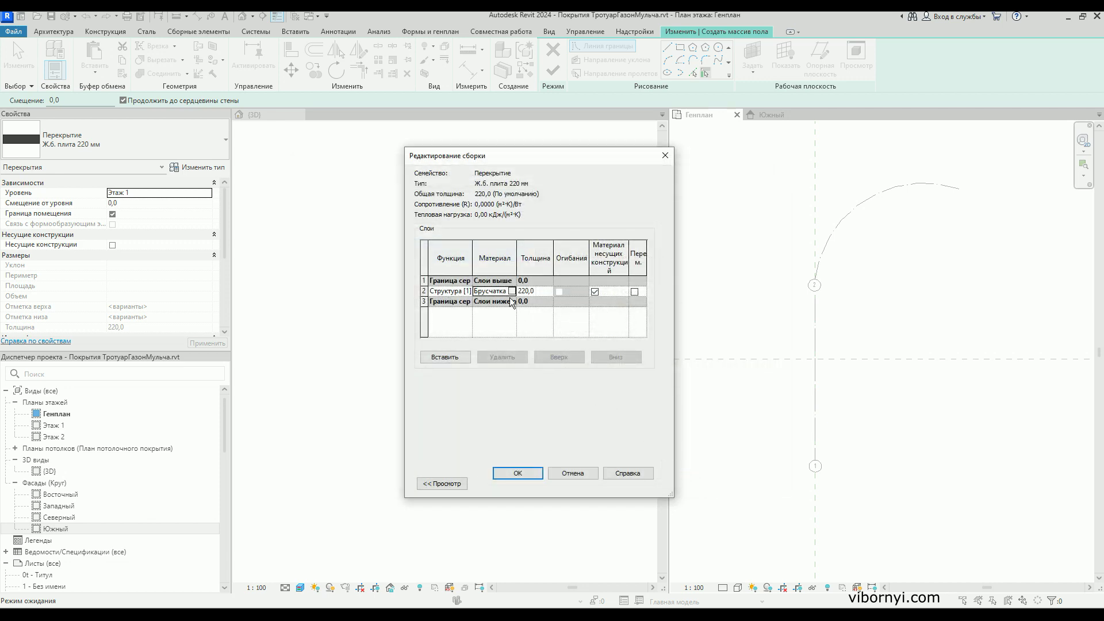
click(532, 292)
drag(519, 291, 530, 291)
text(100)
- Insert a new layer below Брусчатка and open its material choices
click(451, 357)
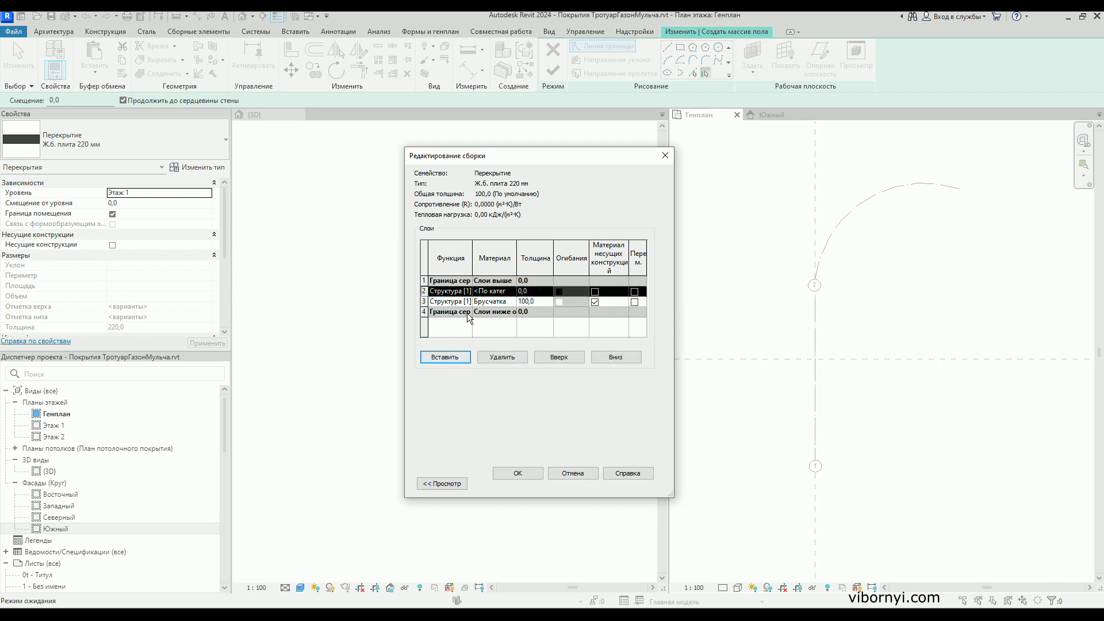
click(608, 359)
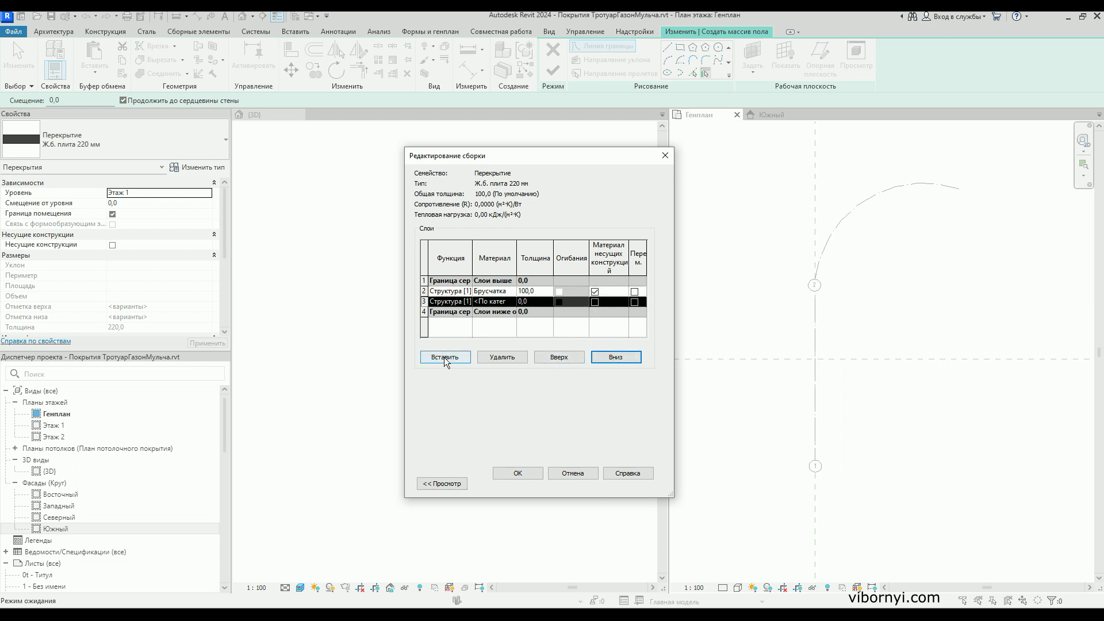
click(512, 306)
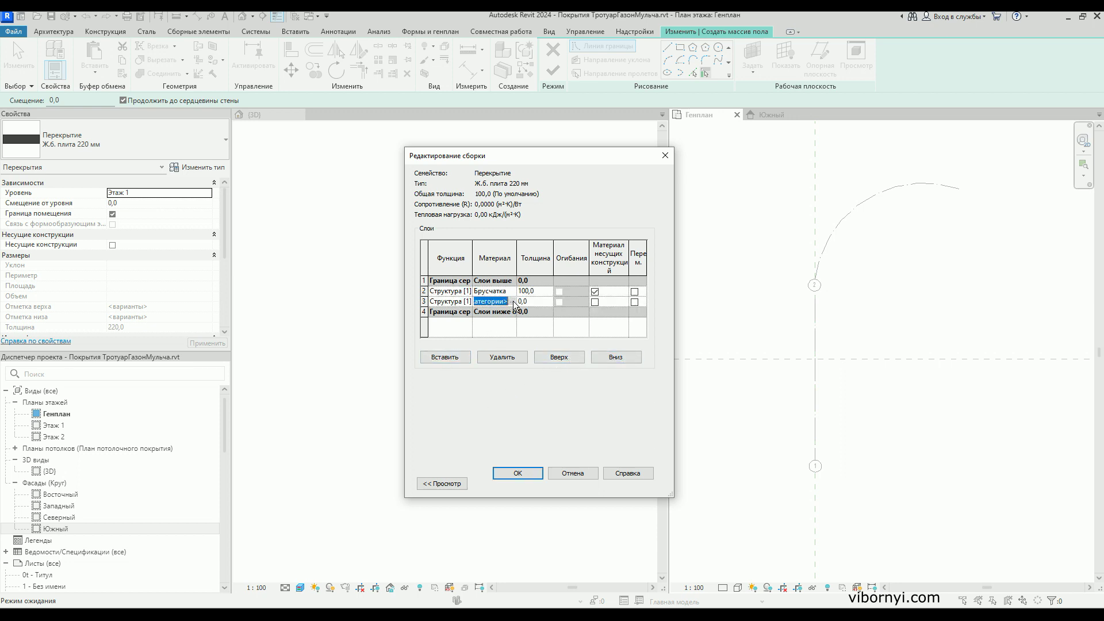
click(512, 302)
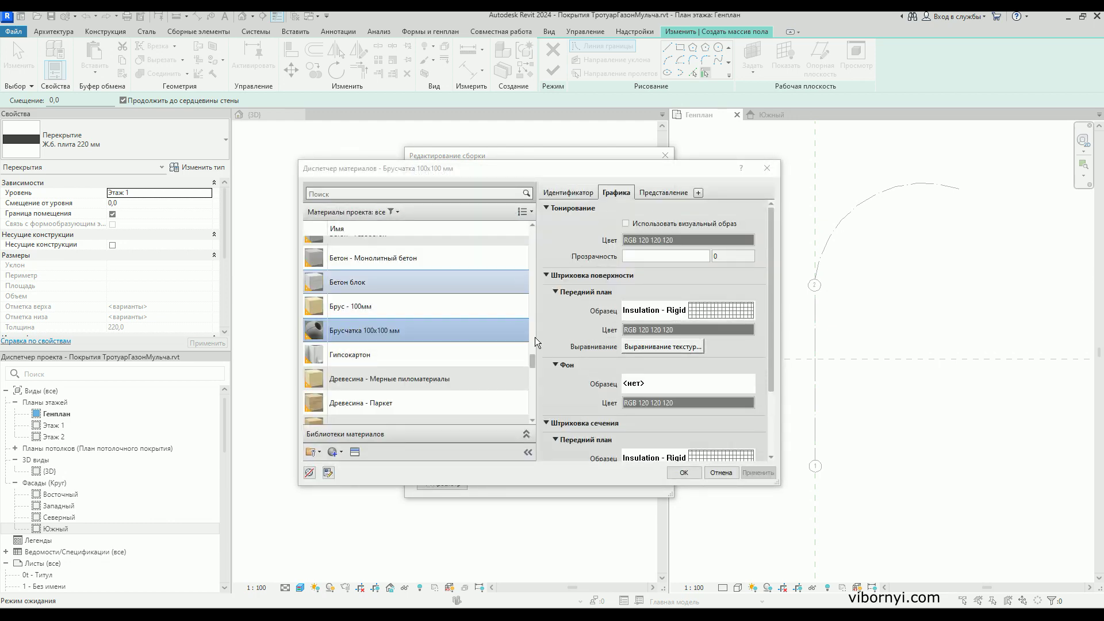
- Duplicate Ц.п. стяжка as Цементно-песчаная смесь and assign it to the new lower layer
drag(532, 361, 530, 418)
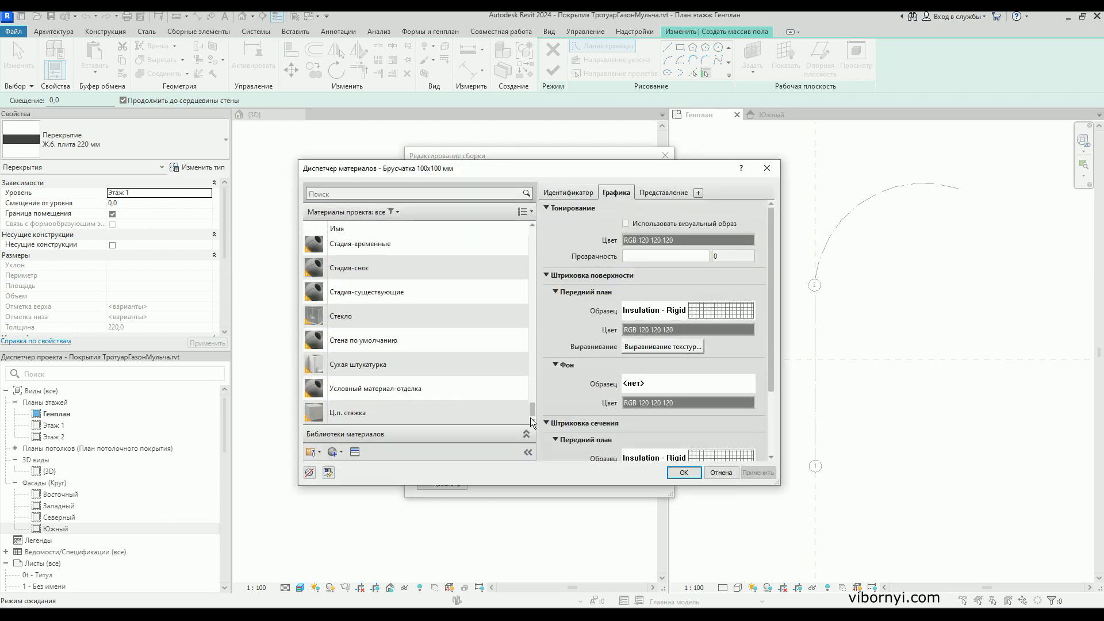
right_click(350, 415)
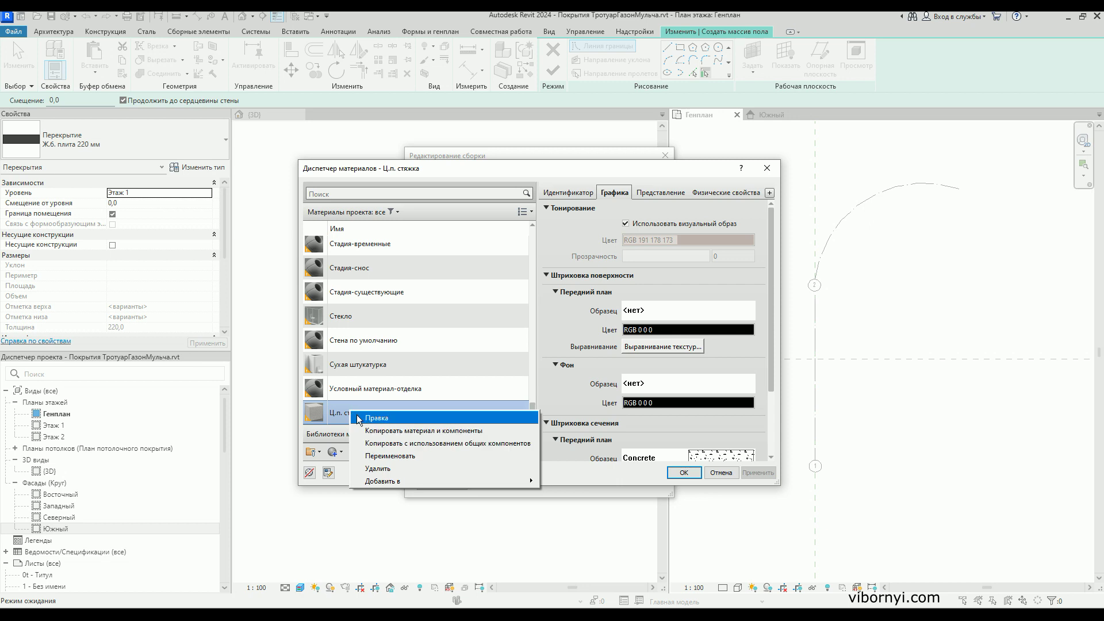
click(405, 444)
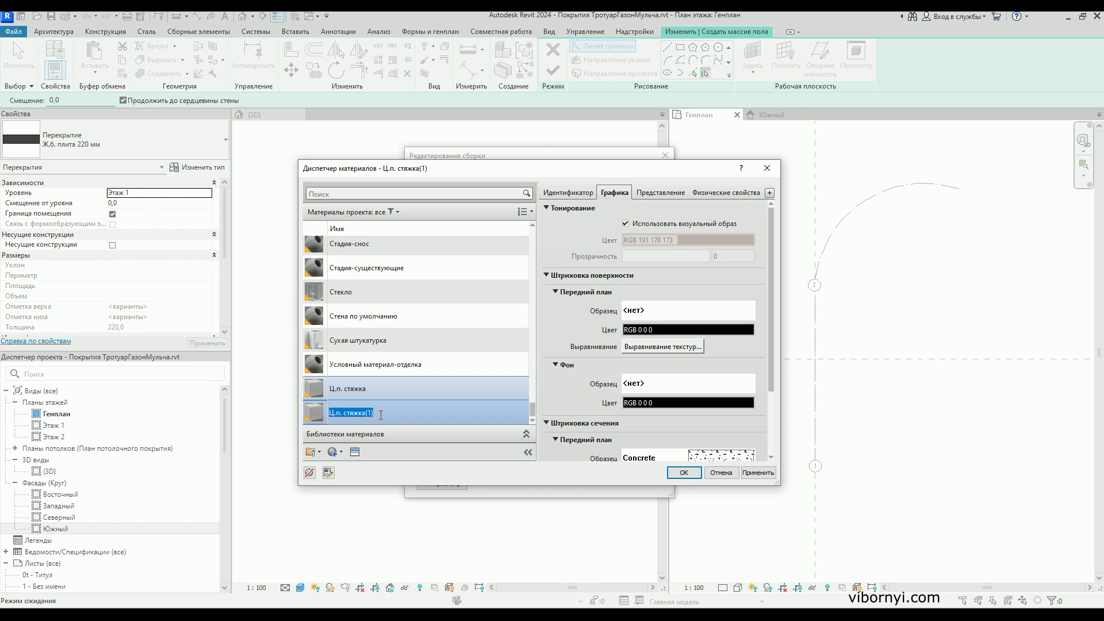
text(Ц)
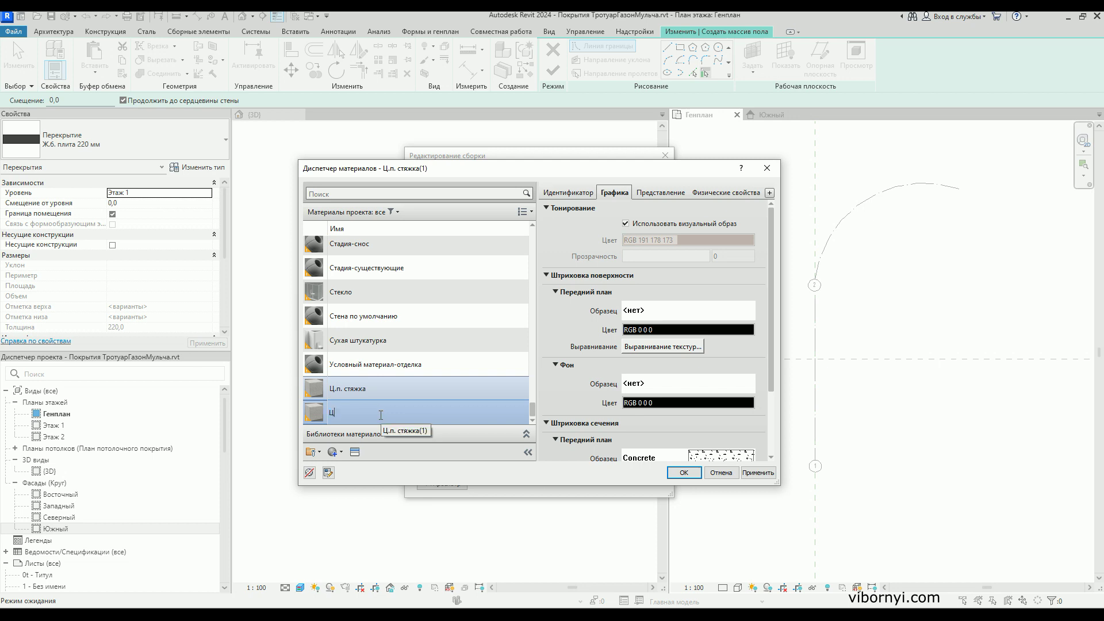
text(е)
text(ментно-песчаная смесь)
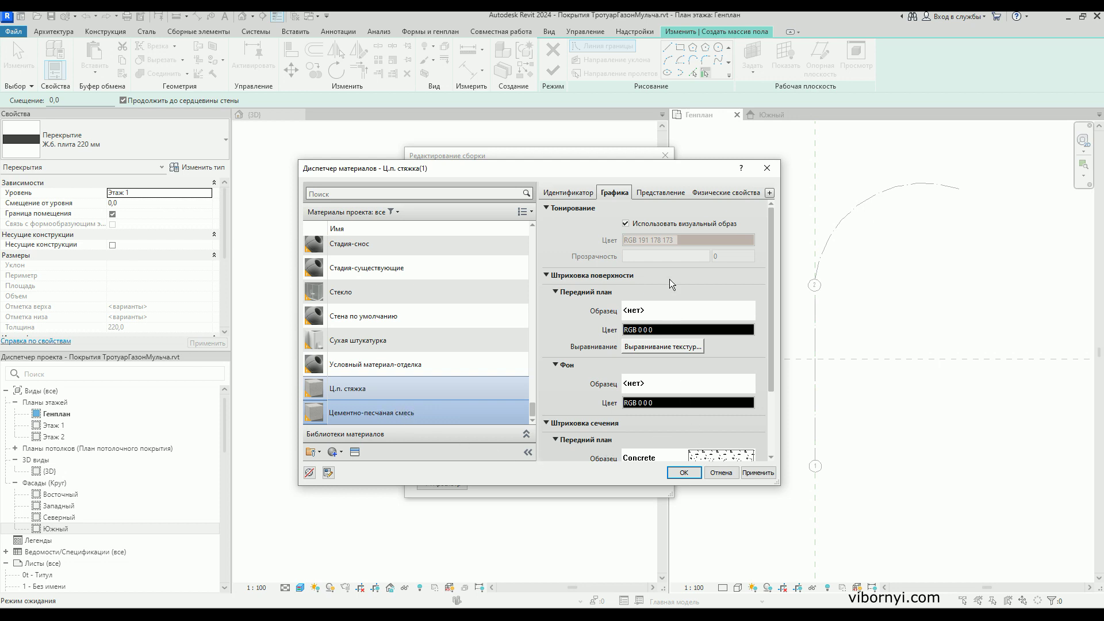
click(757, 475)
click(677, 471)
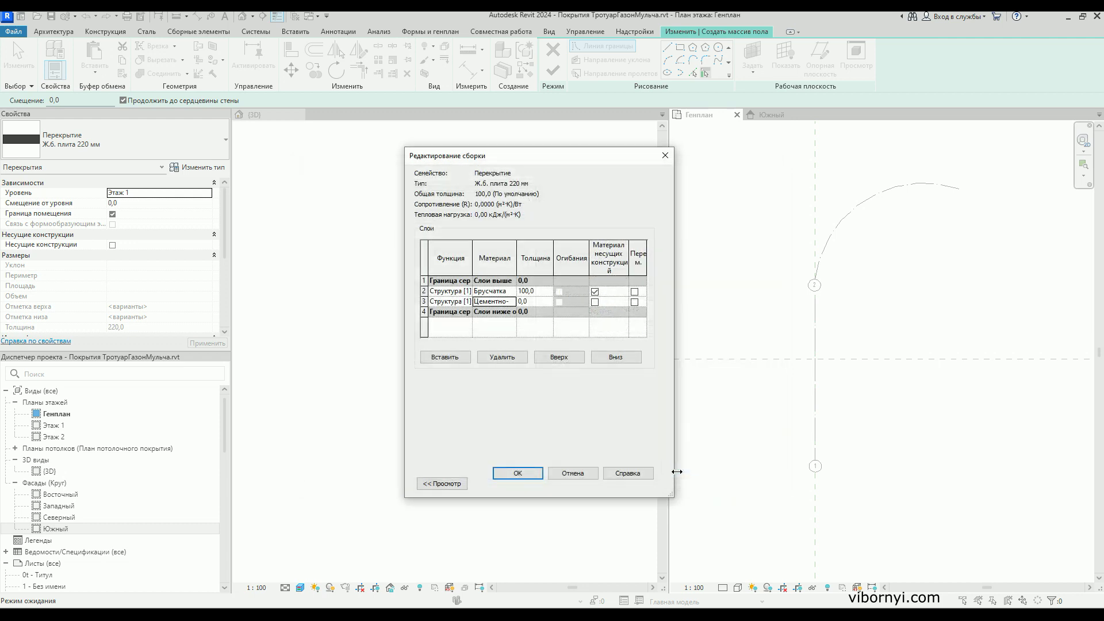
- Set the Цементно-песчаная смесь layer thickness to 0,5
click(533, 300)
double_click(534, 300)
text(5)
click(455, 327)
- Add another layer beneath the cement-sand layer and open its material list
click(443, 357)
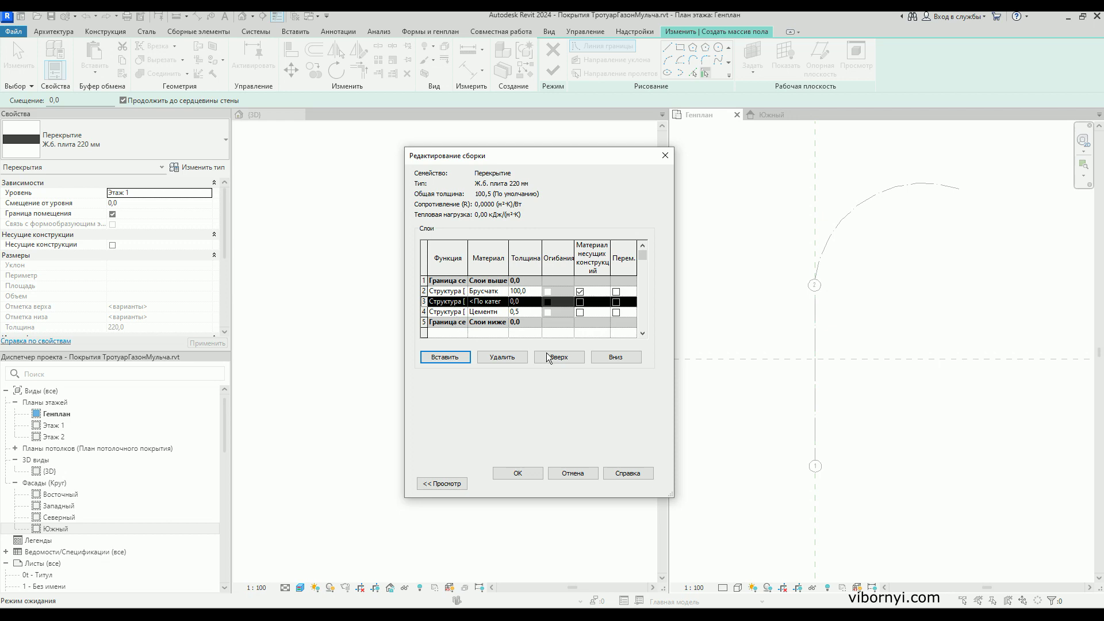
click(615, 357)
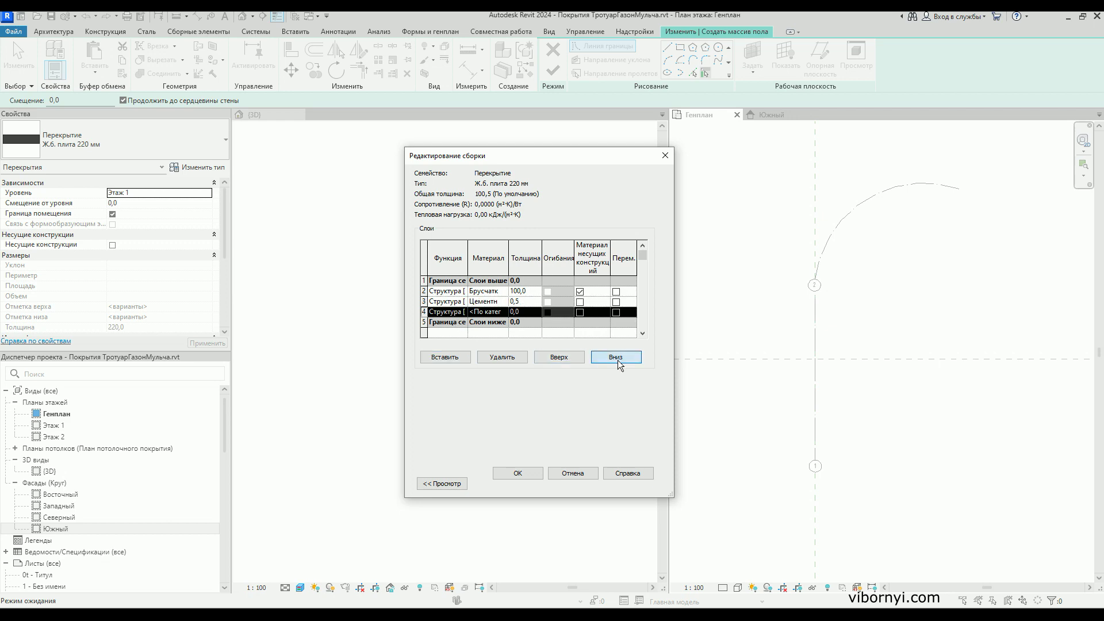
double_click(506, 313)
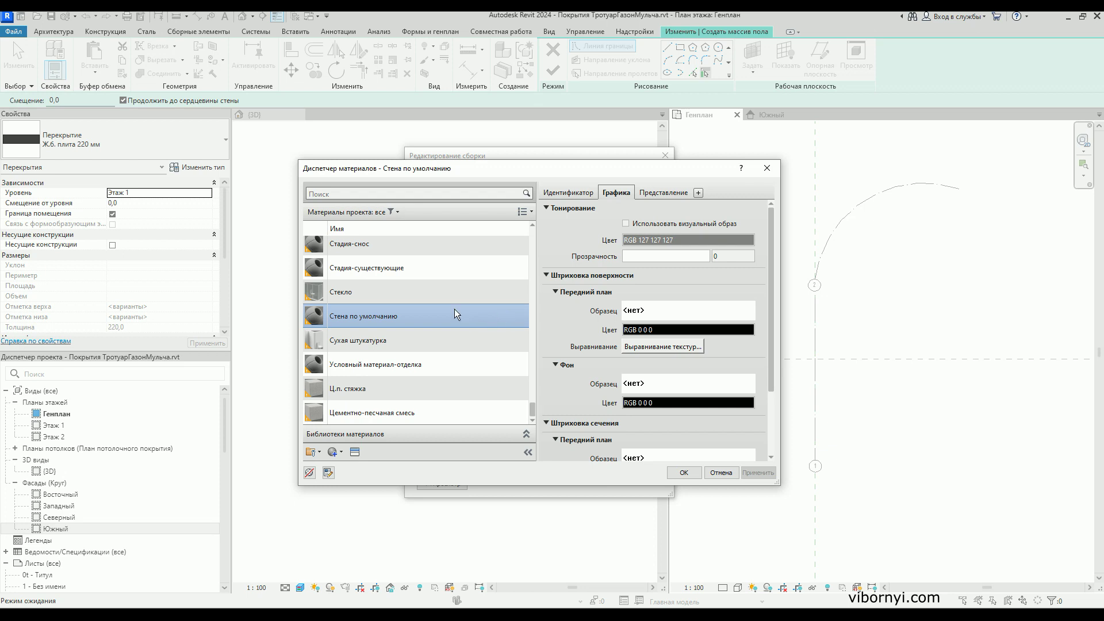
- Create a new material named Щебень 5-20 мм
click(342, 454)
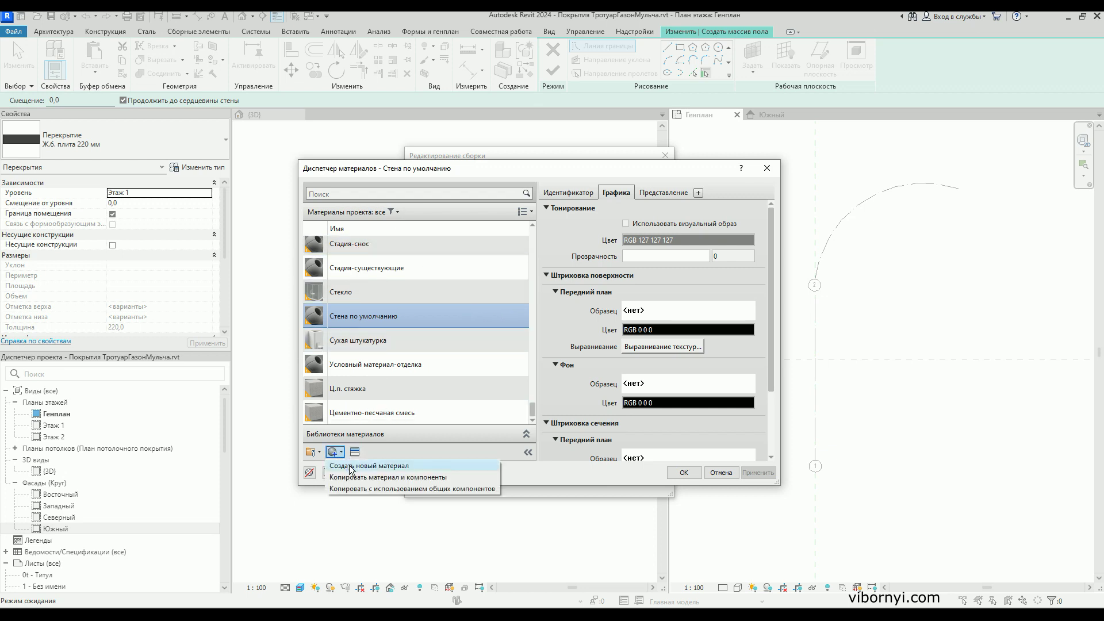
click(351, 466)
right_click(384, 321)
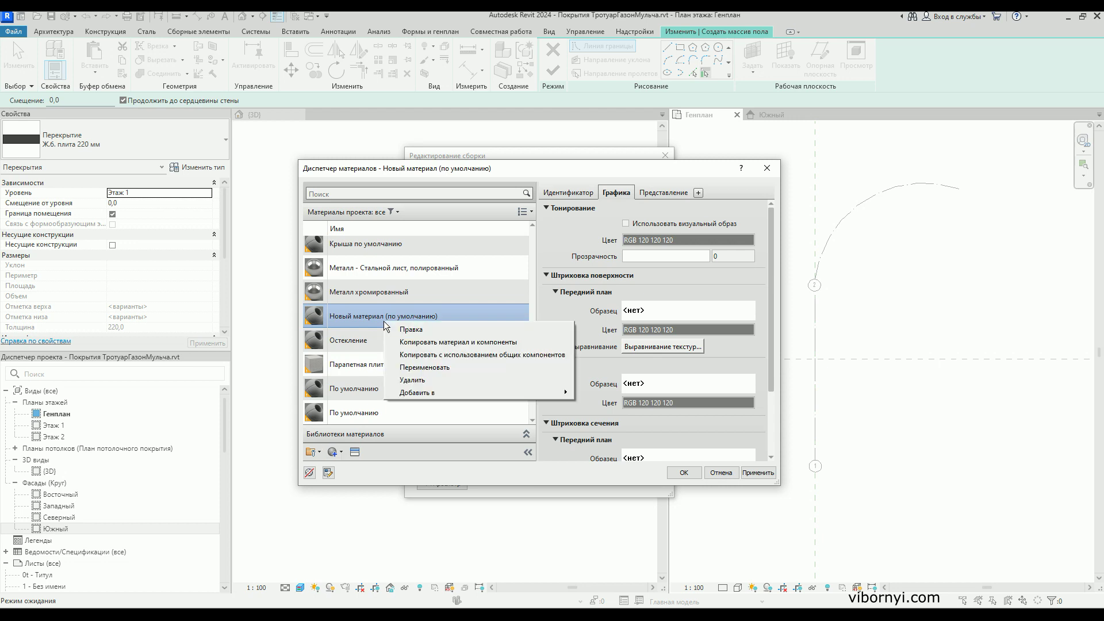
click(409, 367)
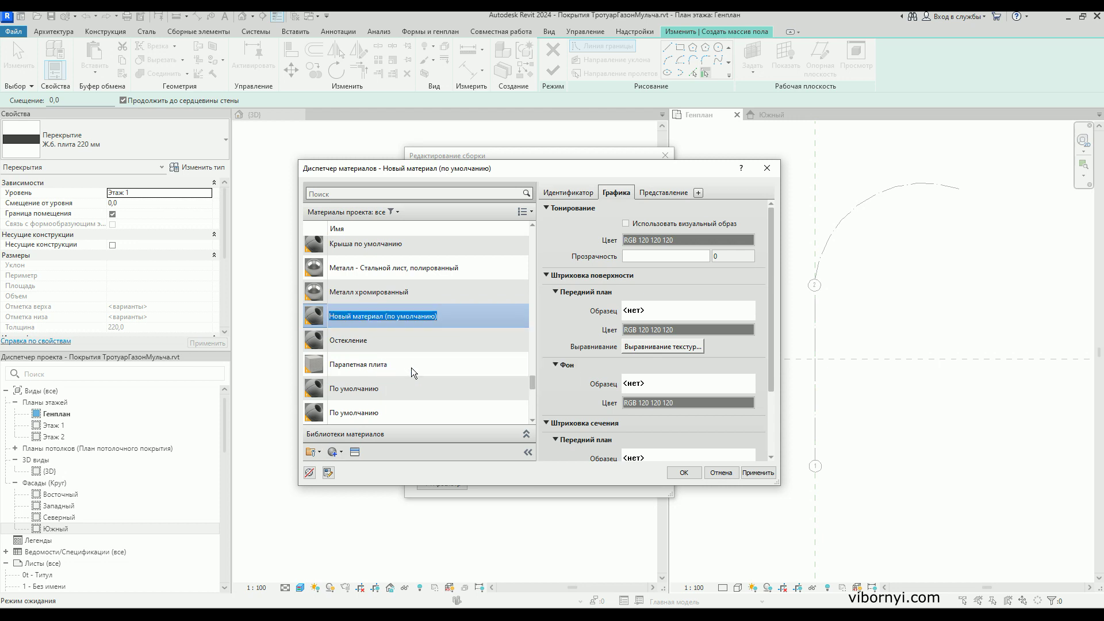
text(Щебень)
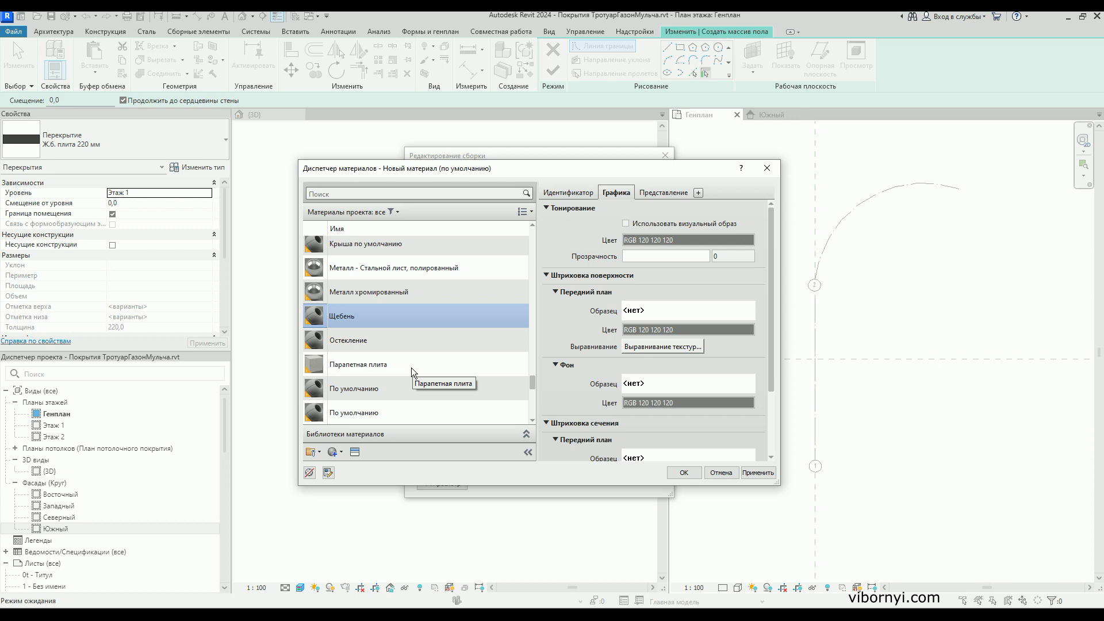
text(5-20 )
text(мм)
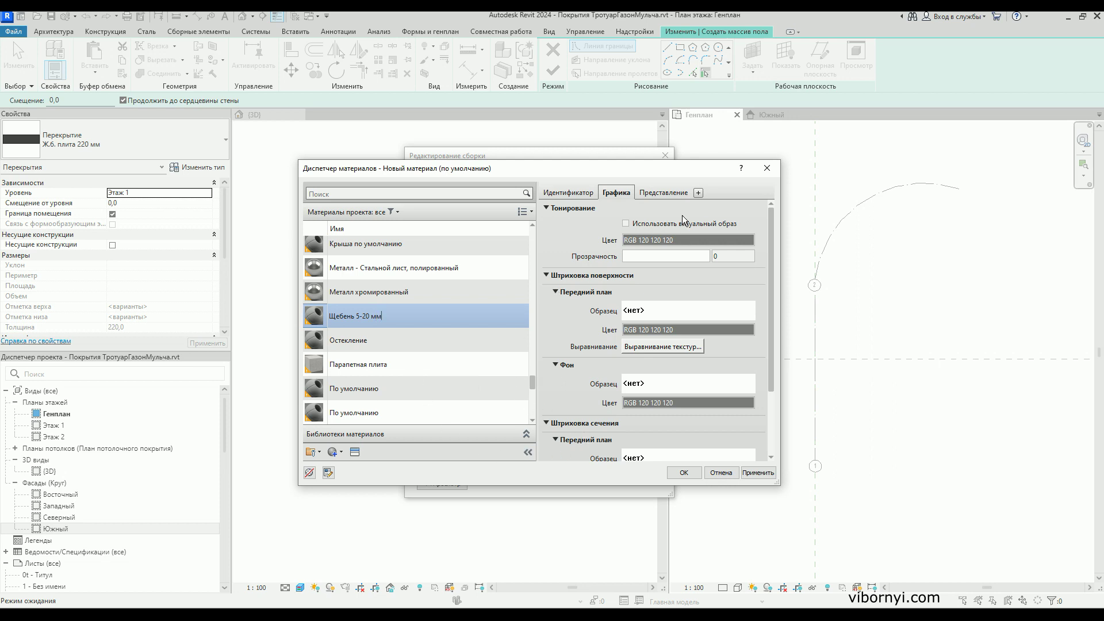
click(448, 337)
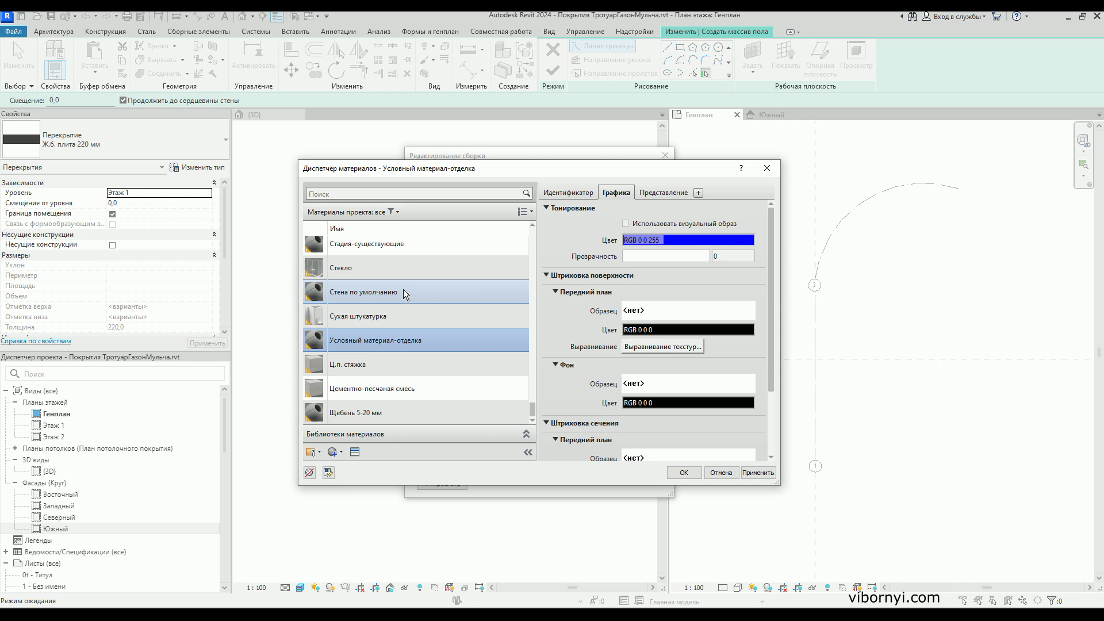
click(370, 412)
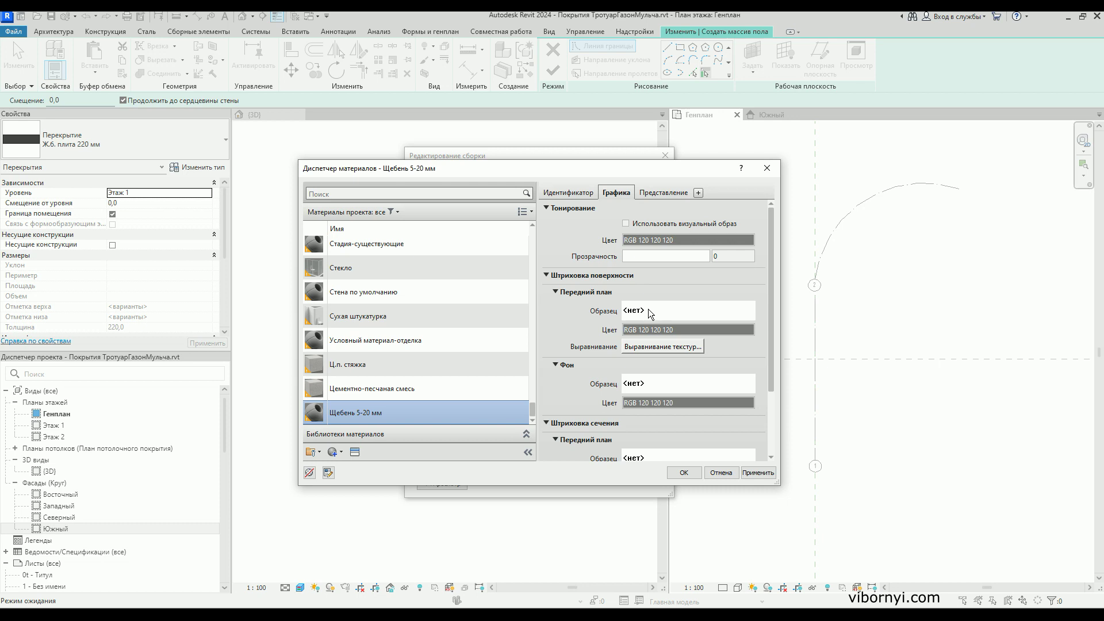
- Give Щебень 5-20 мм a Sitework_Gravel cut pattern and apply it to the fourth layer
scroll(637, 371, down, 2)
scroll(637, 372, down, 1)
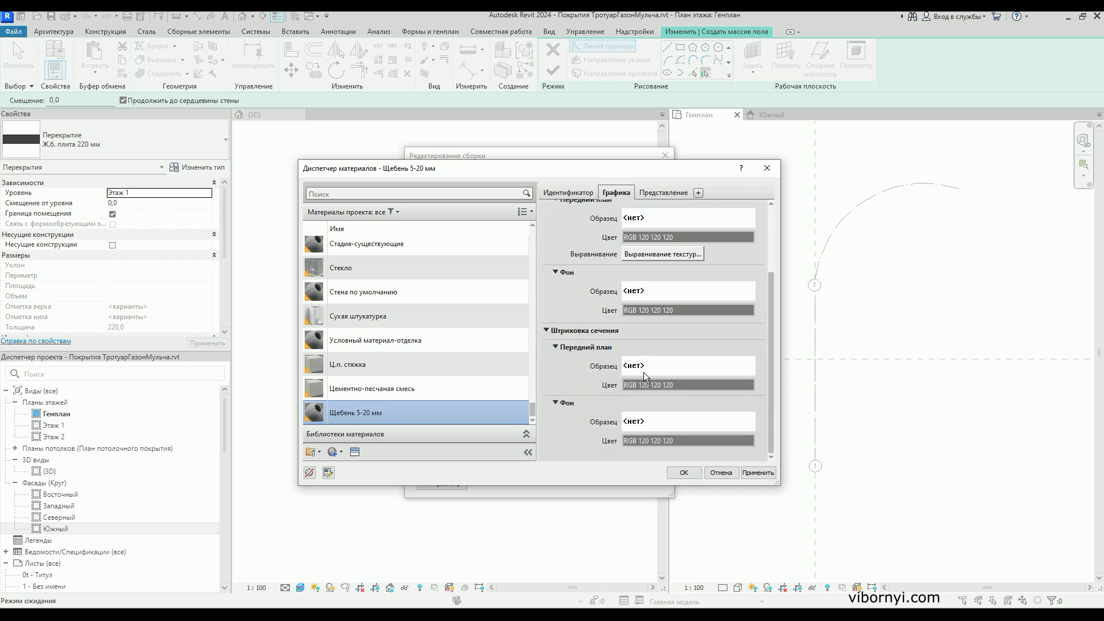
click(653, 368)
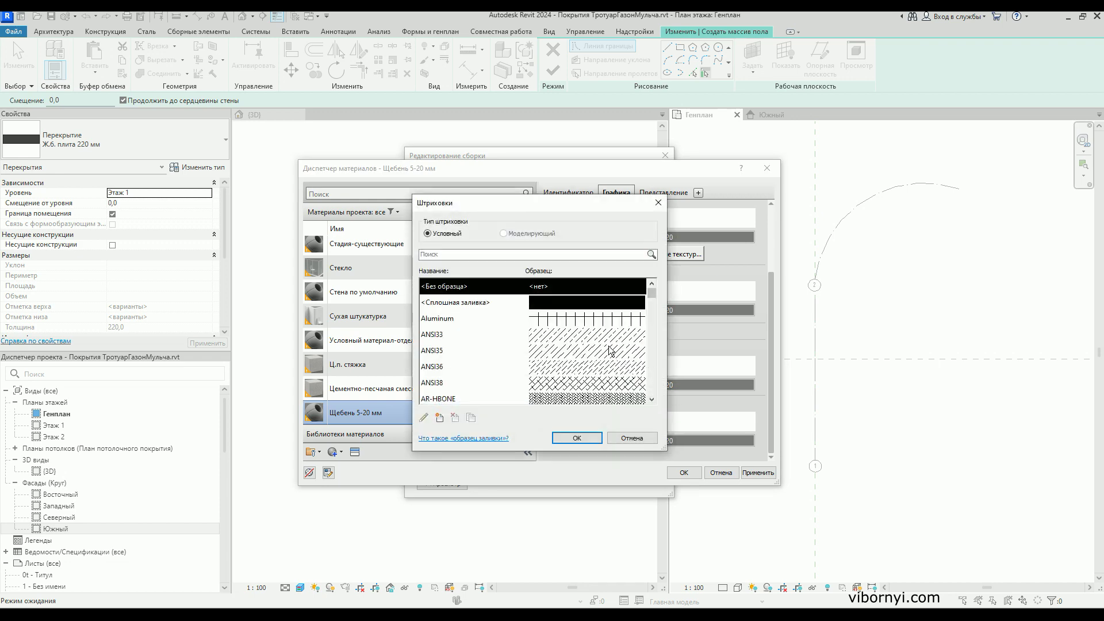
scroll(610, 351, down, 2)
scroll(610, 351, down, 1)
scroll(610, 351, down, 2)
scroll(610, 351, down, 1)
scroll(610, 350, down, 2)
scroll(610, 350, down, 1)
scroll(610, 348, down, 2)
scroll(611, 347, down, 2)
scroll(610, 348, up, 3)
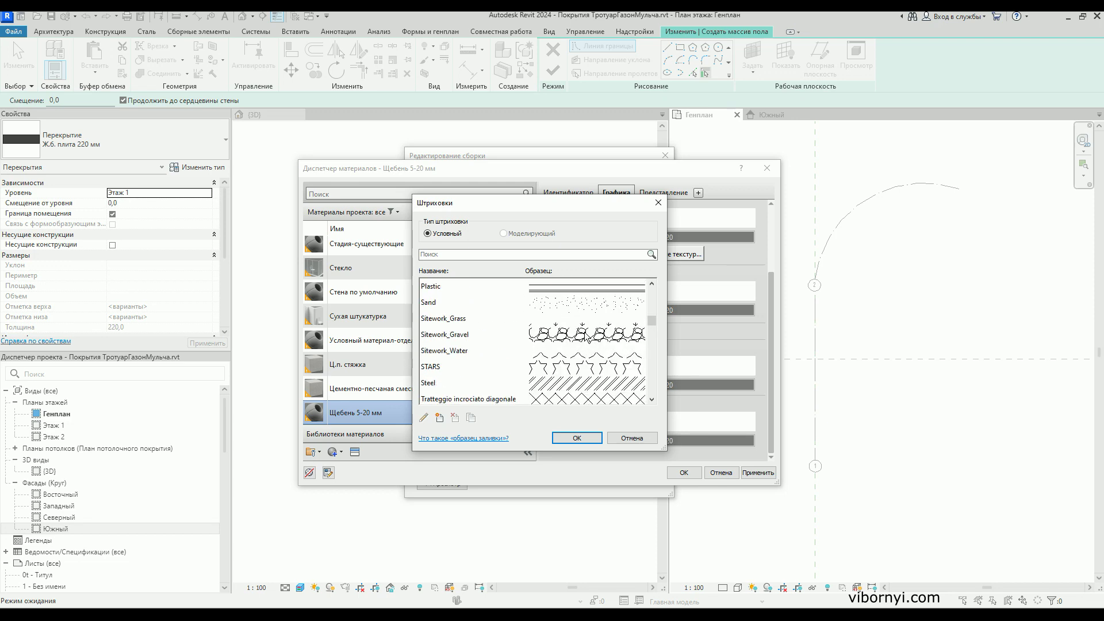
click(588, 340)
click(592, 441)
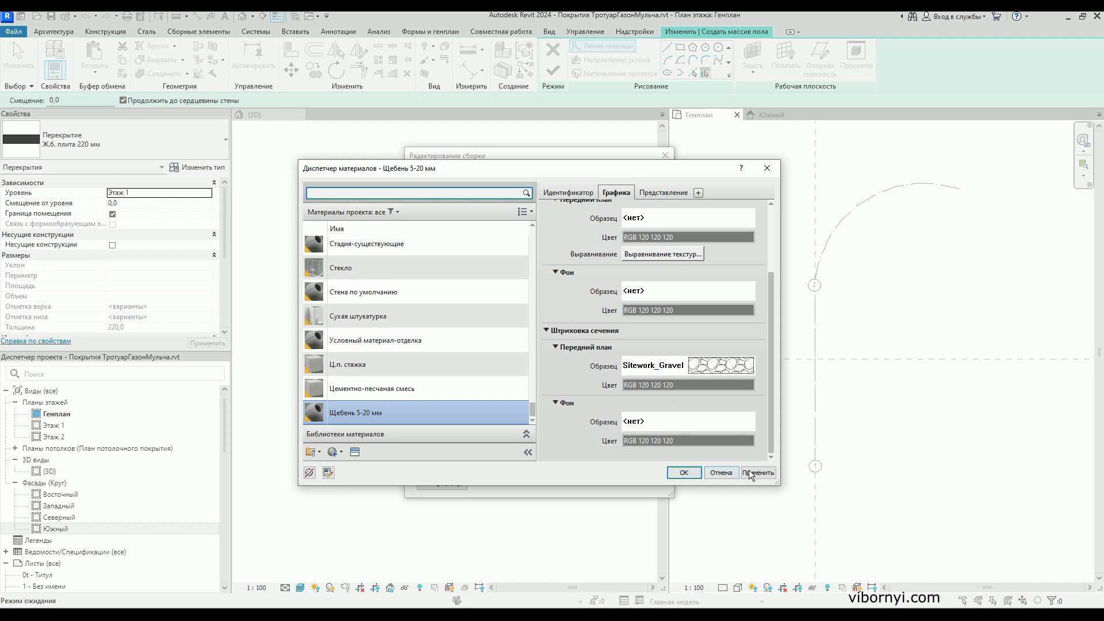
click(750, 473)
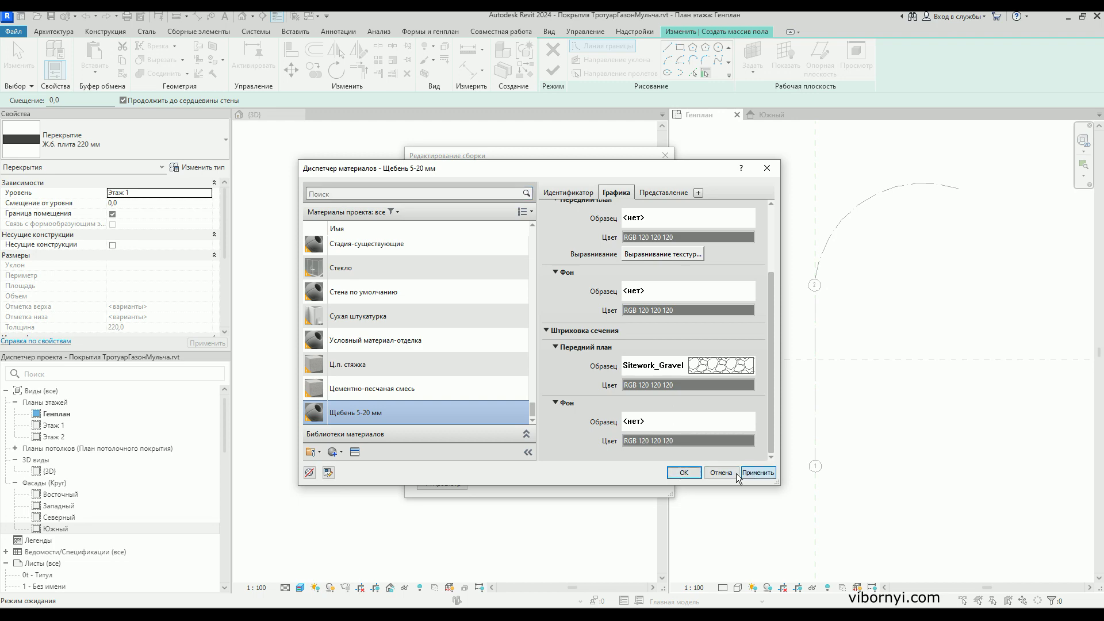
click(682, 475)
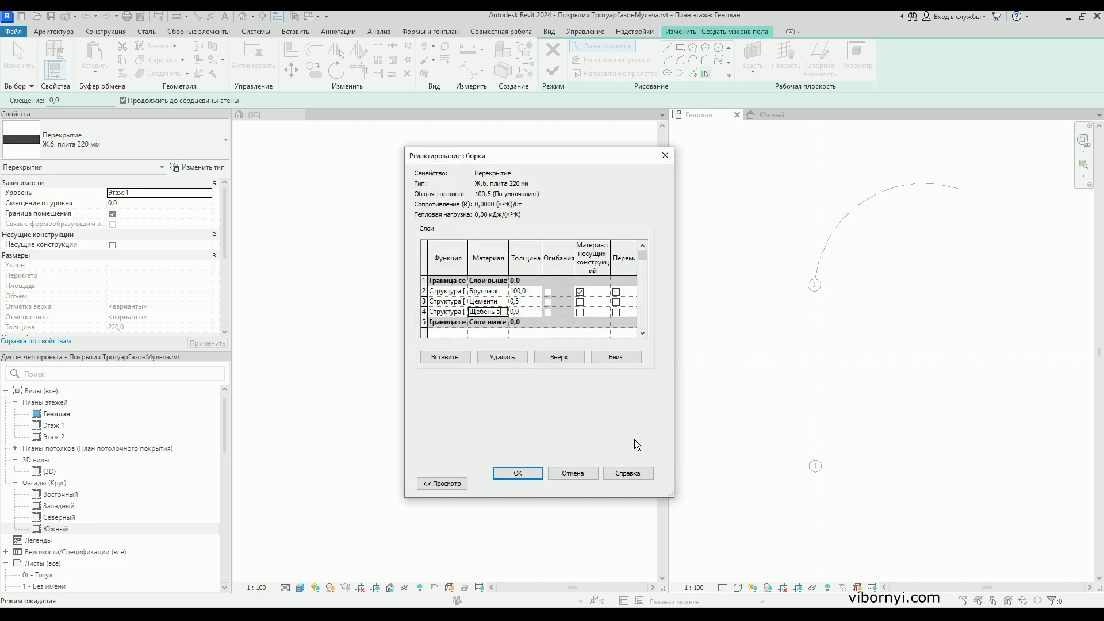
- Set the Щебень gravel layer to 200 mm thick, dismissing the layer thickness errors
click(512, 312)
text(3)
text(0)
click(532, 472)
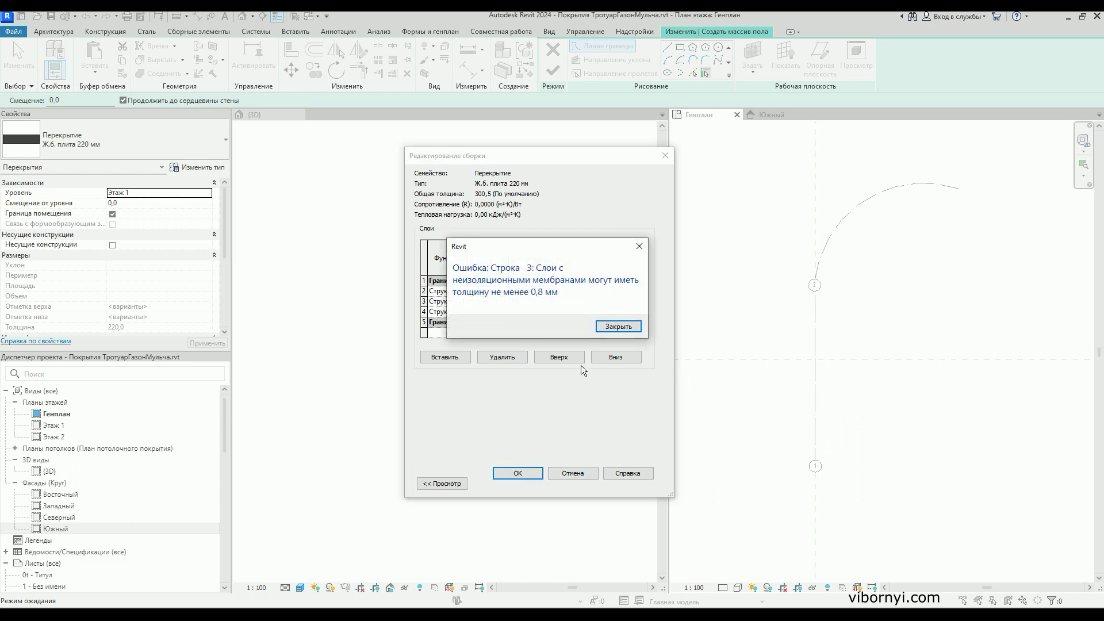
click(615, 326)
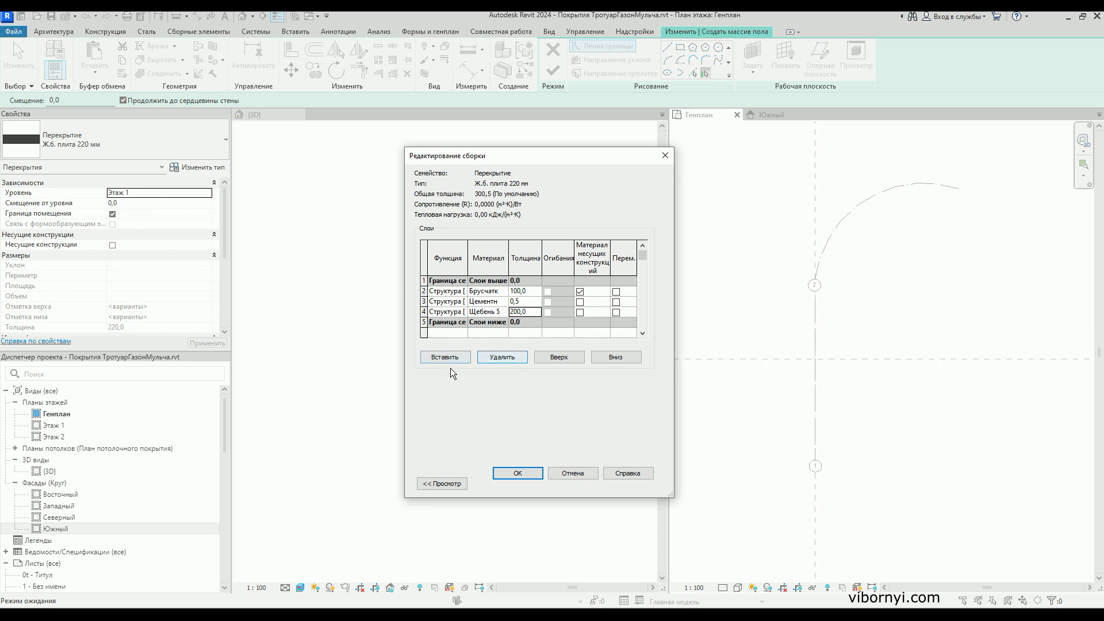
click(517, 473)
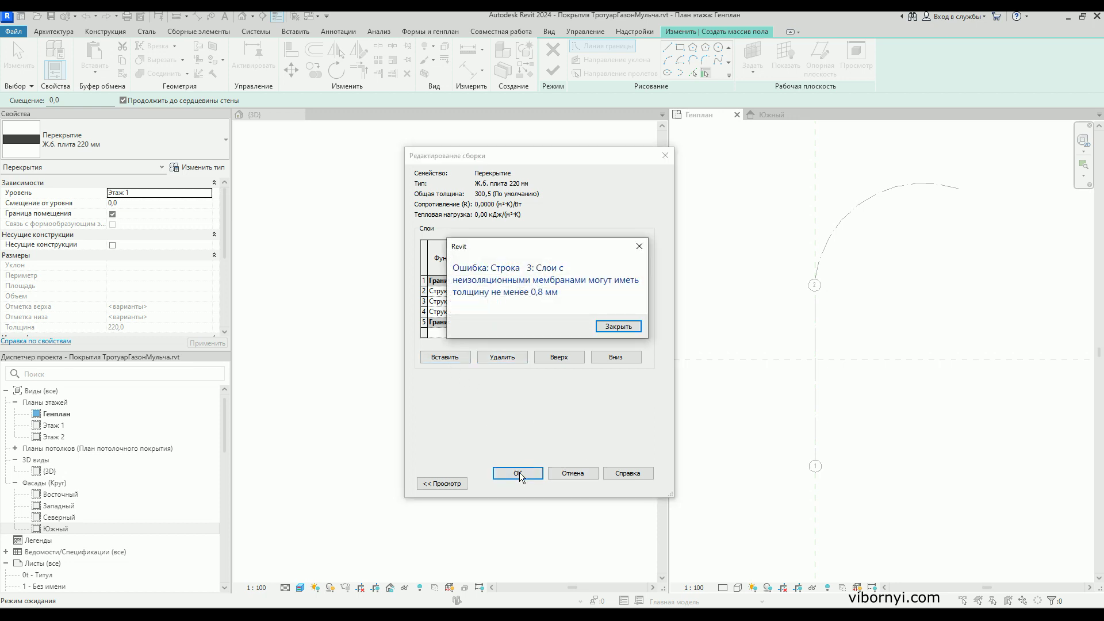
click(618, 326)
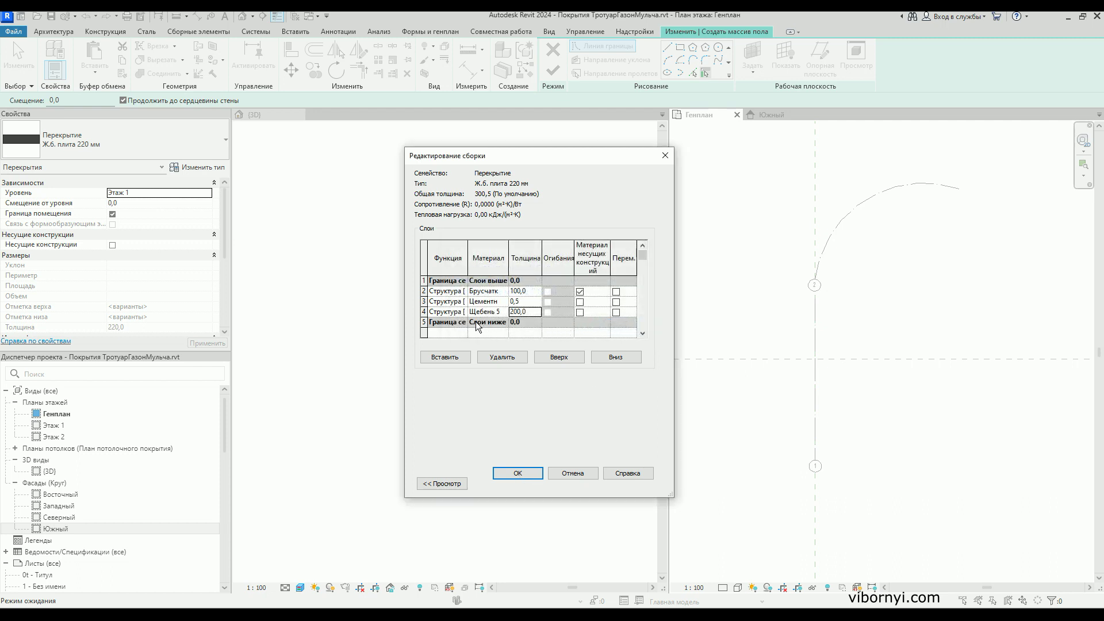
- Set the cement-sand layer to 50 mm and confirm the 350 mm floor type
click(528, 301)
click(514, 301)
drag(532, 303, 489, 303)
text(50)
click(522, 473)
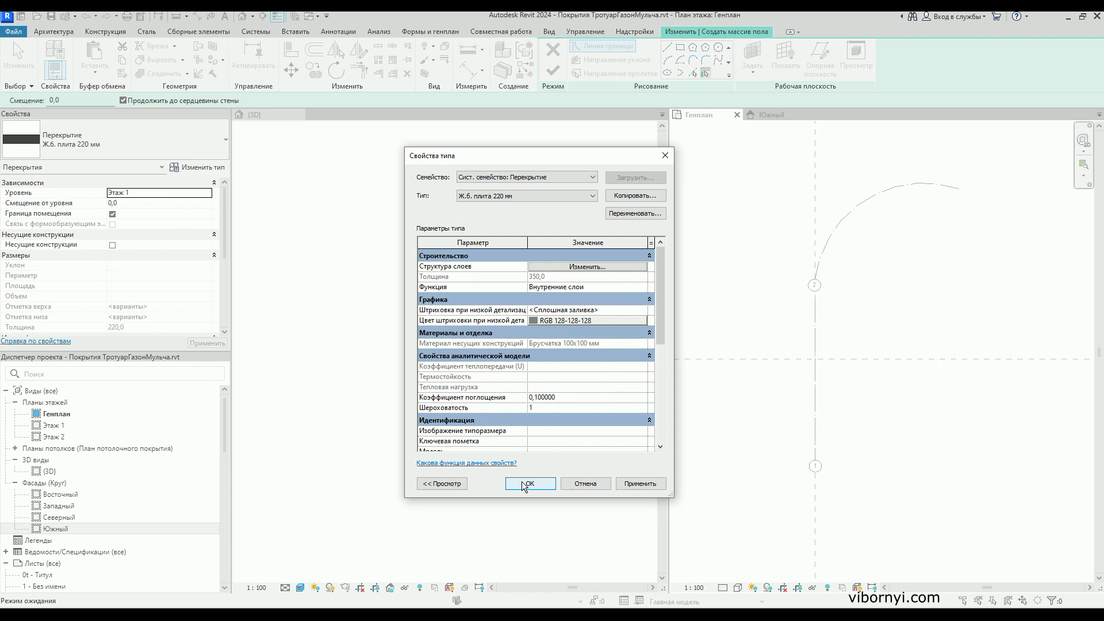
click(522, 481)
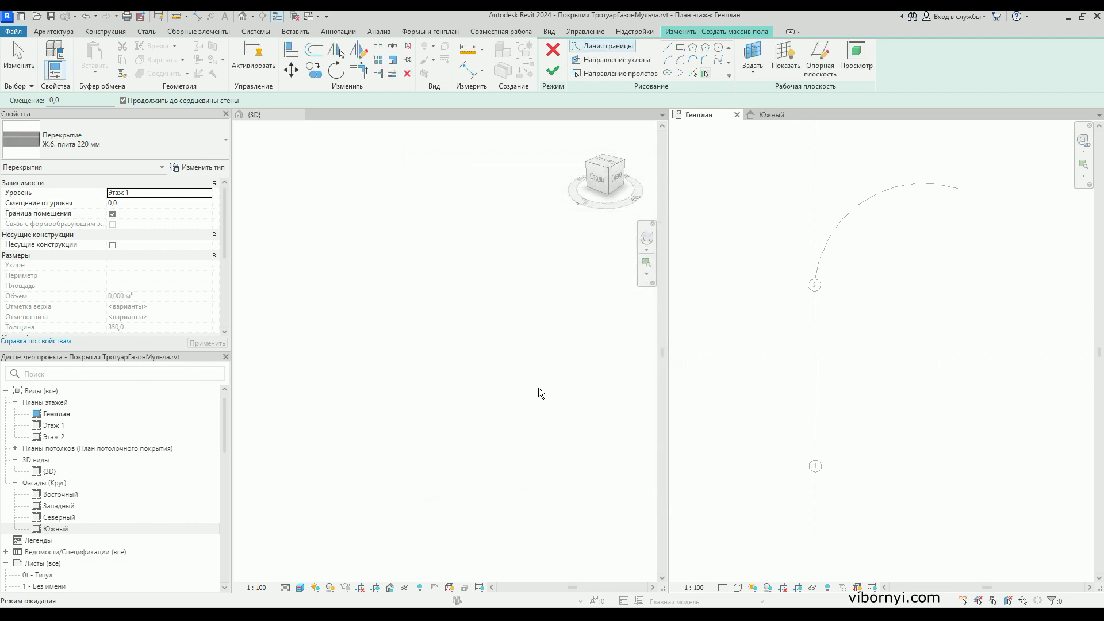
- Pick the arc and vertical grid line, and copy each 750 mm to both sides
click(693, 75)
click(831, 241)
click(815, 357)
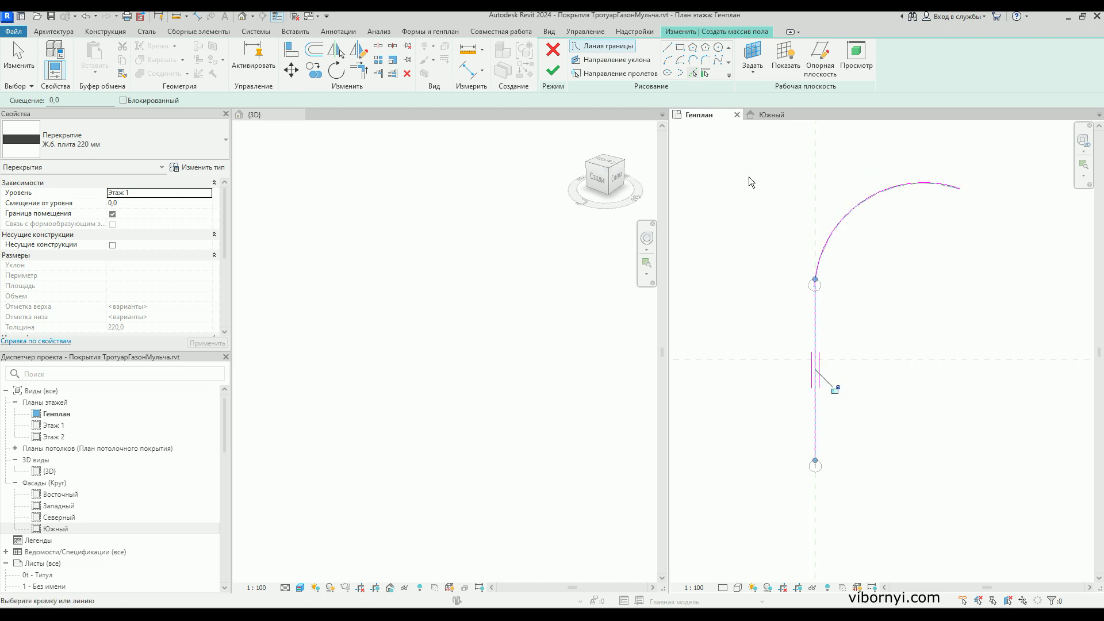
click(314, 51)
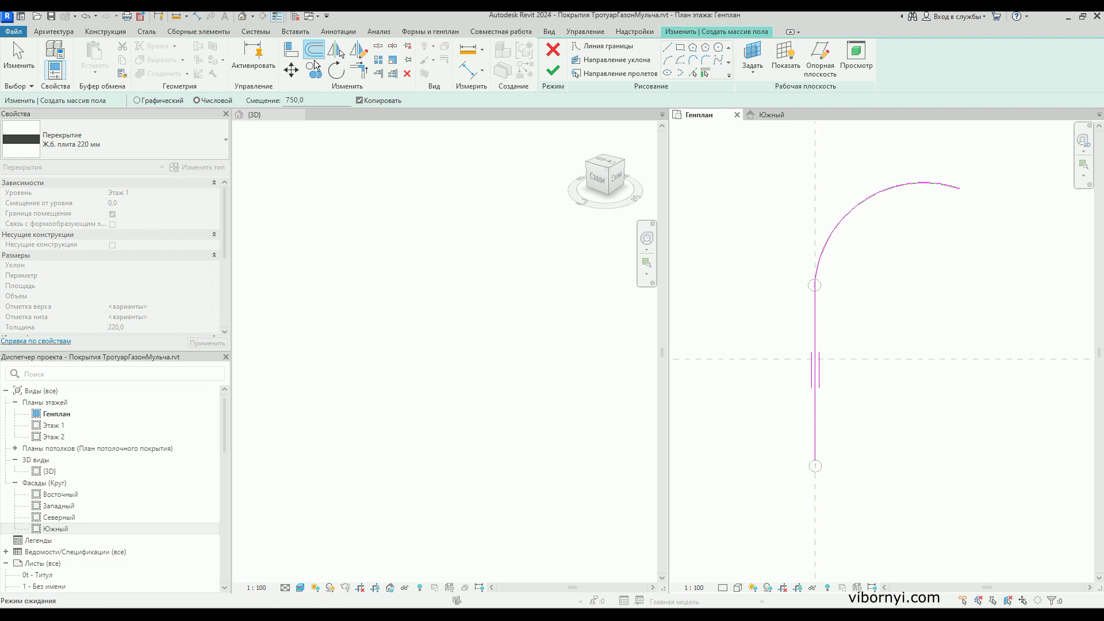
click(286, 100)
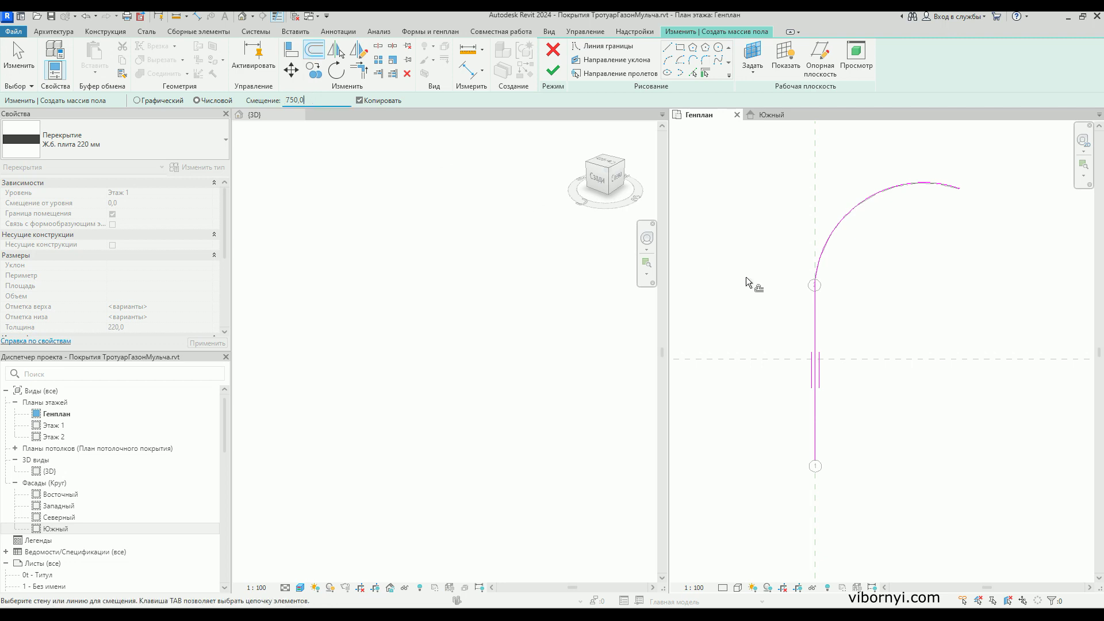
click(822, 245)
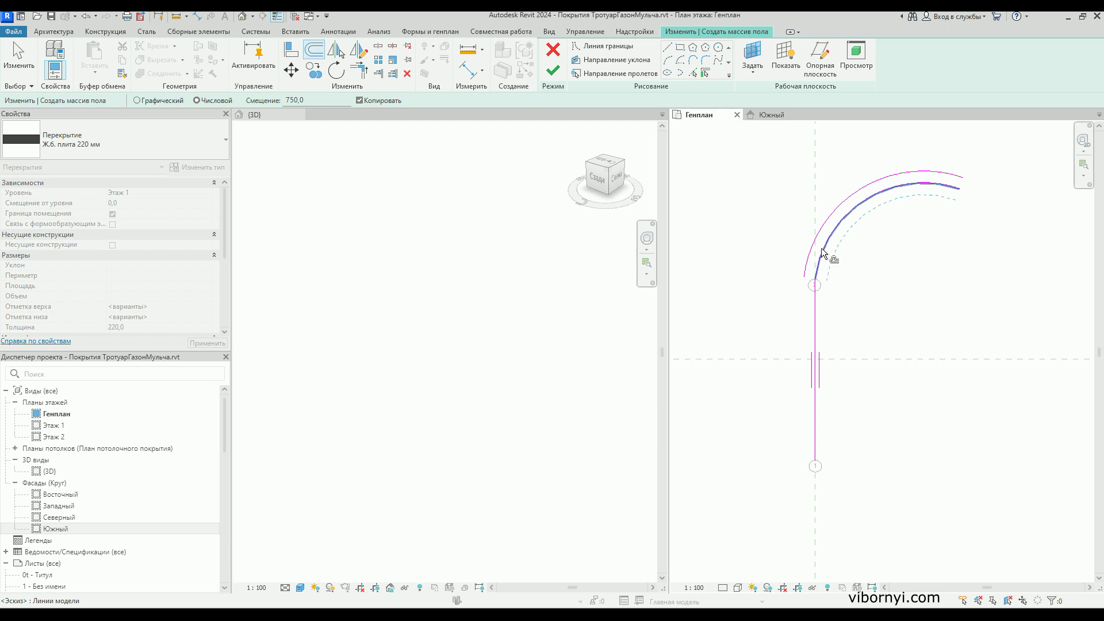
click(825, 257)
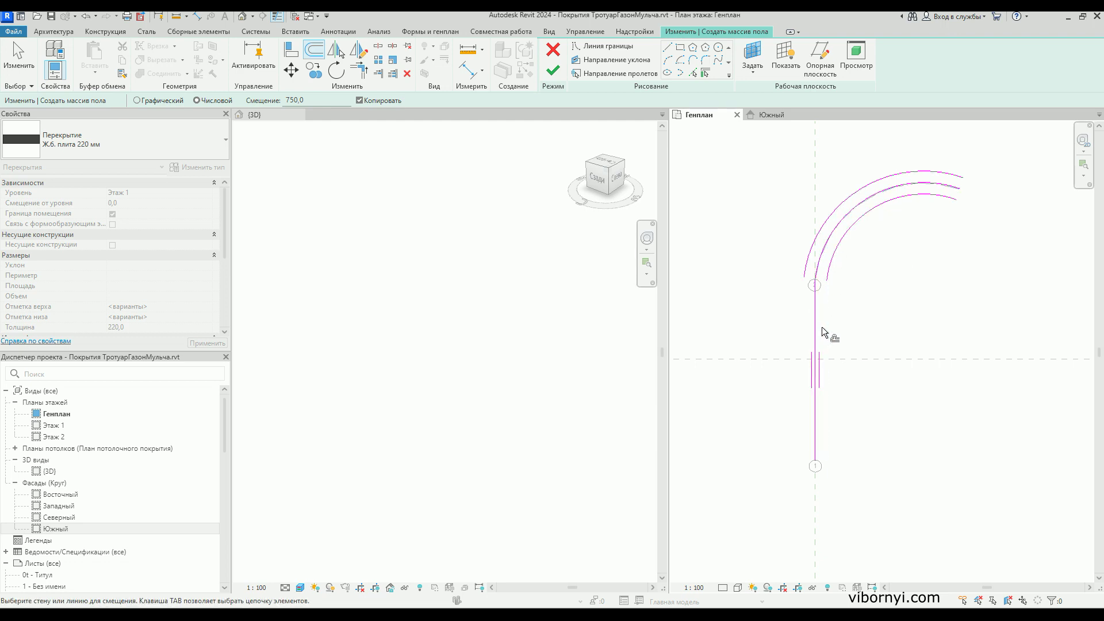
click(816, 326)
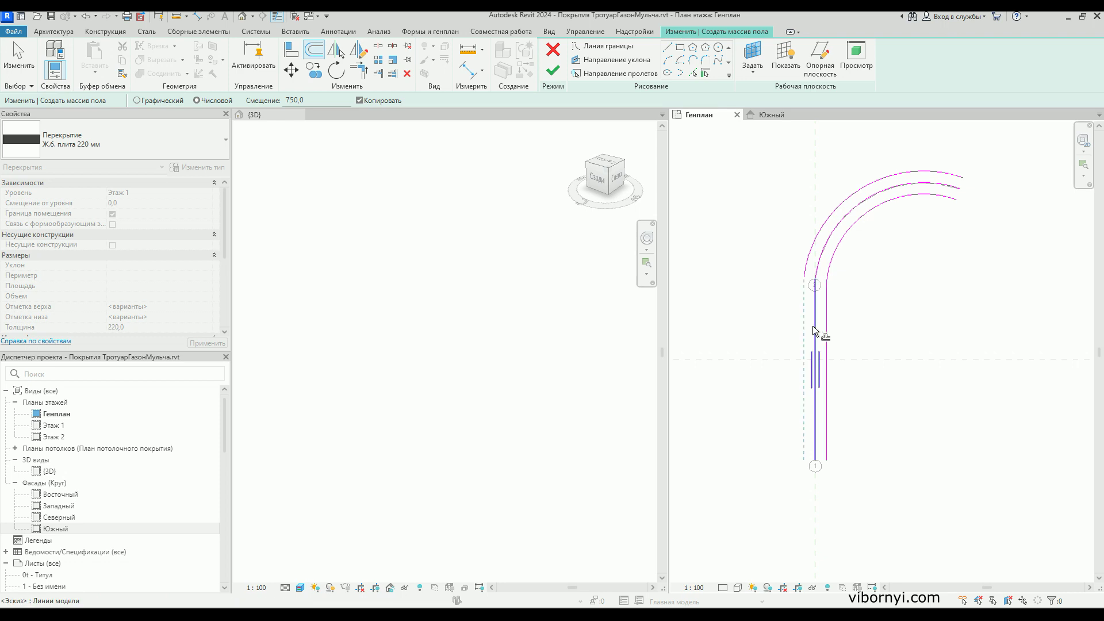
click(811, 325)
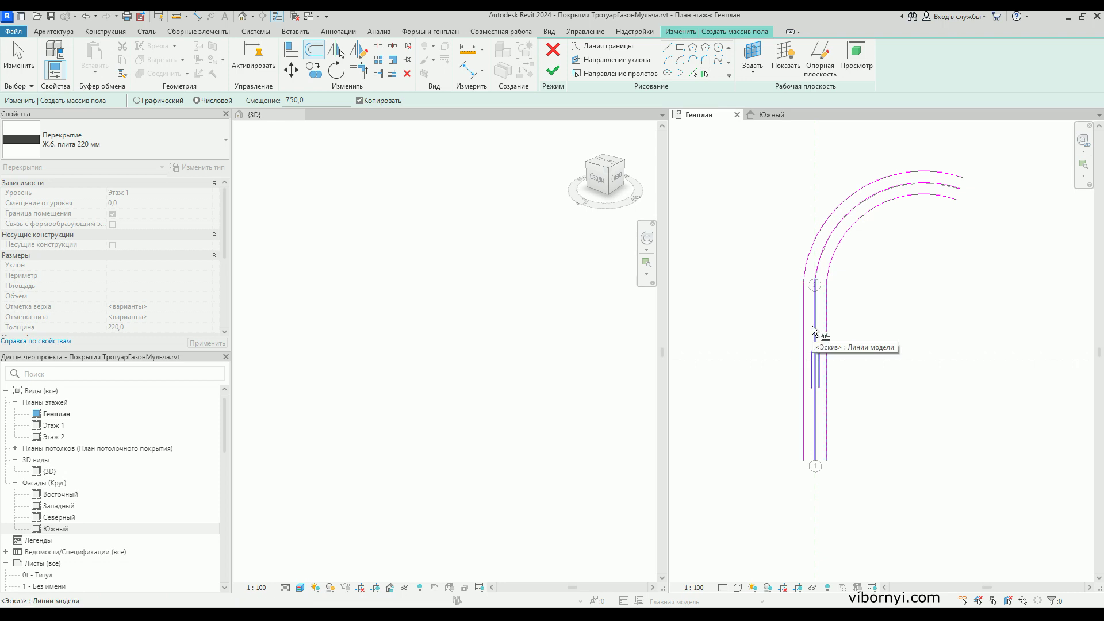
- Draw straight lines closing the ends of the offset arcs and vertical lines
click(666, 48)
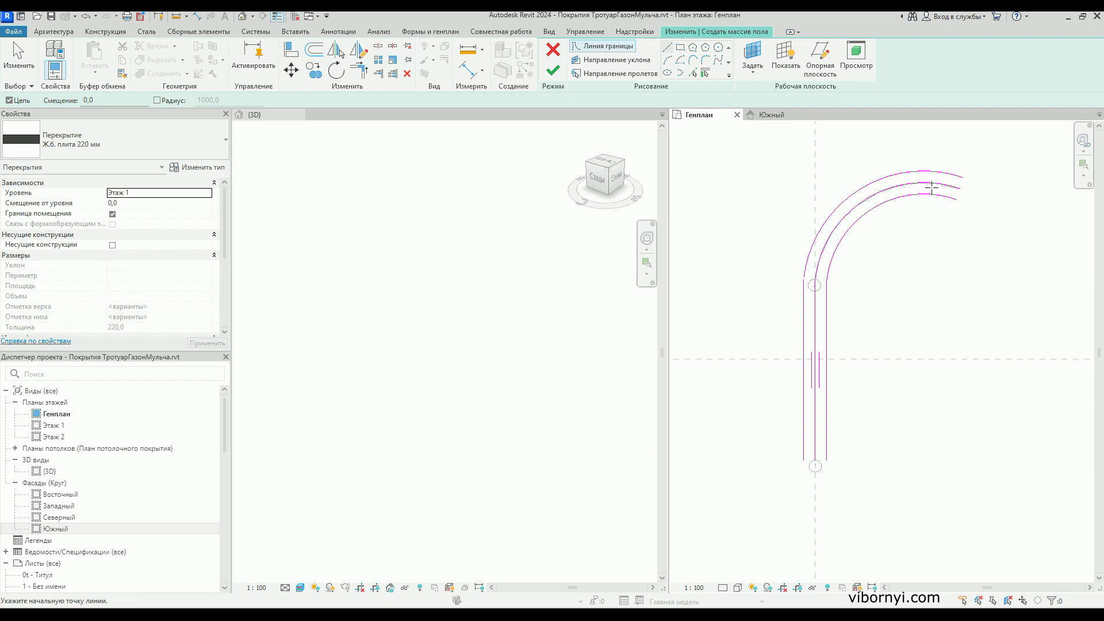
click(963, 178)
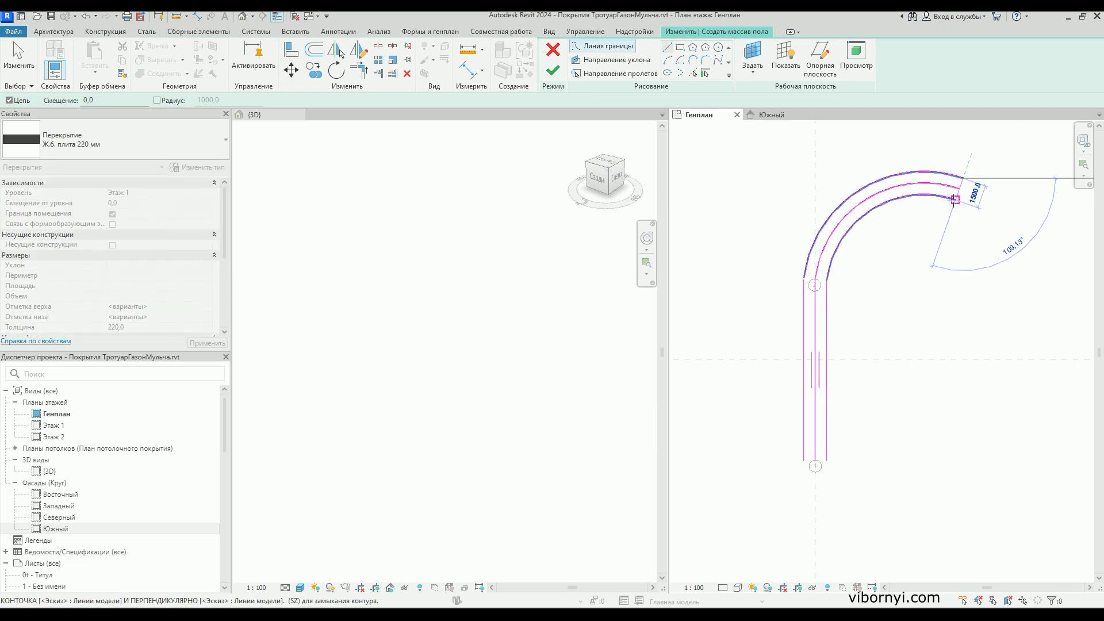
click(958, 197)
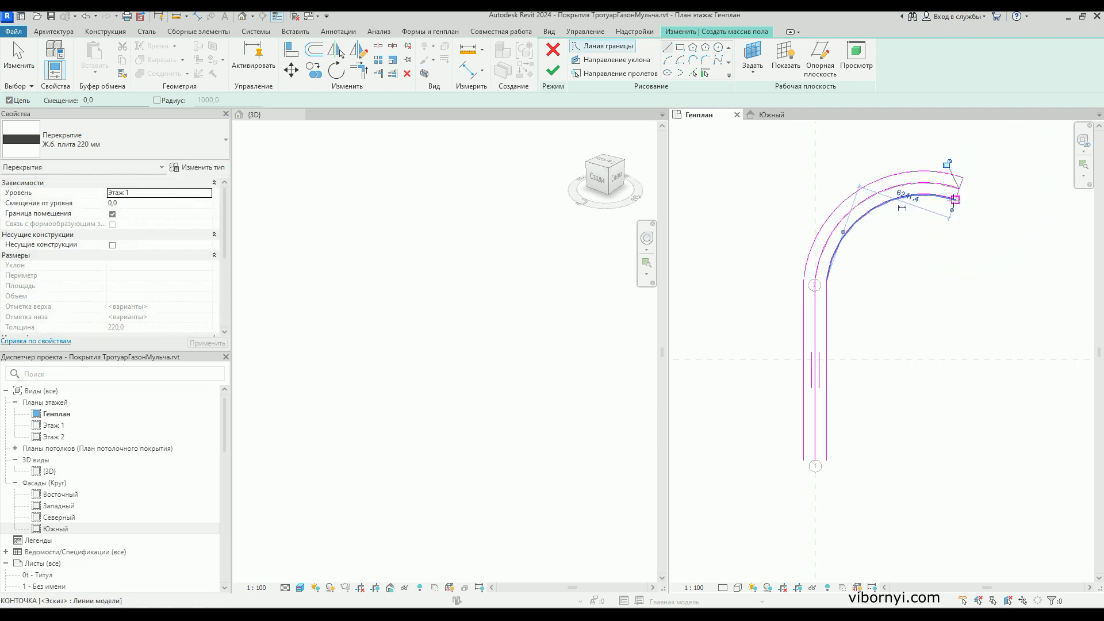
click(826, 460)
key(Escape)
key(Escape)
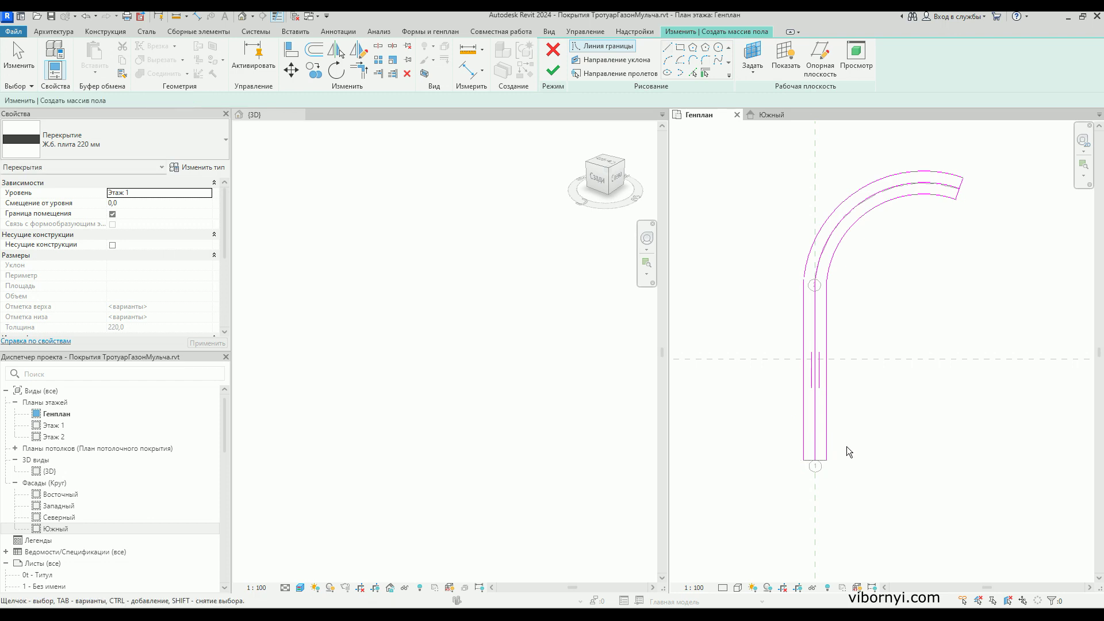
- Remove the original centre arc and vertical line, then attempt to finish the floor sketch
click(815, 440)
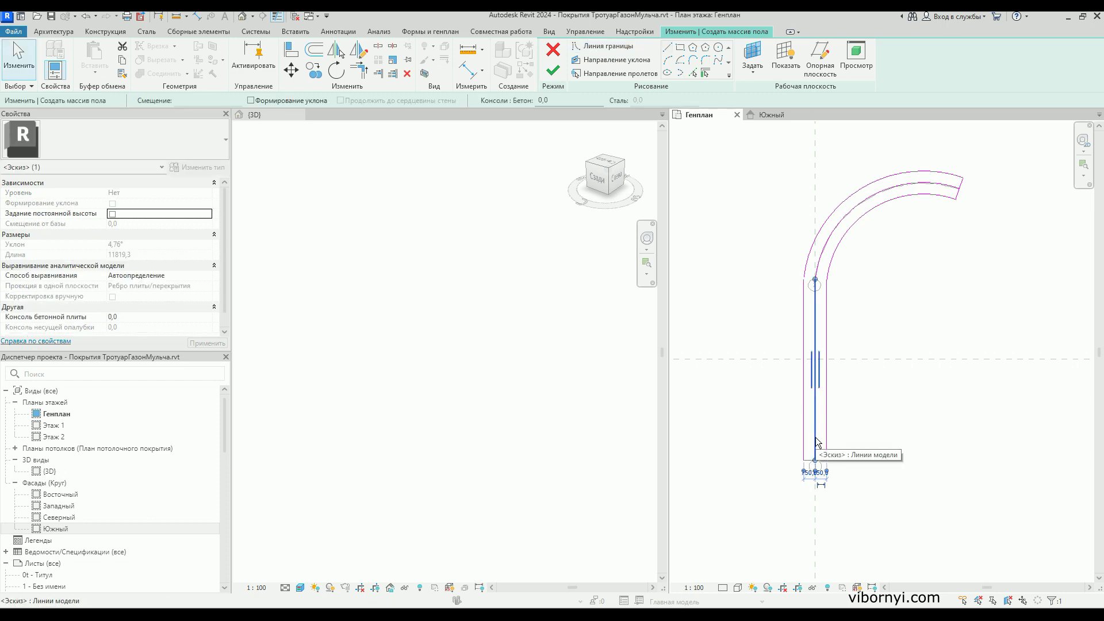
click(826, 315)
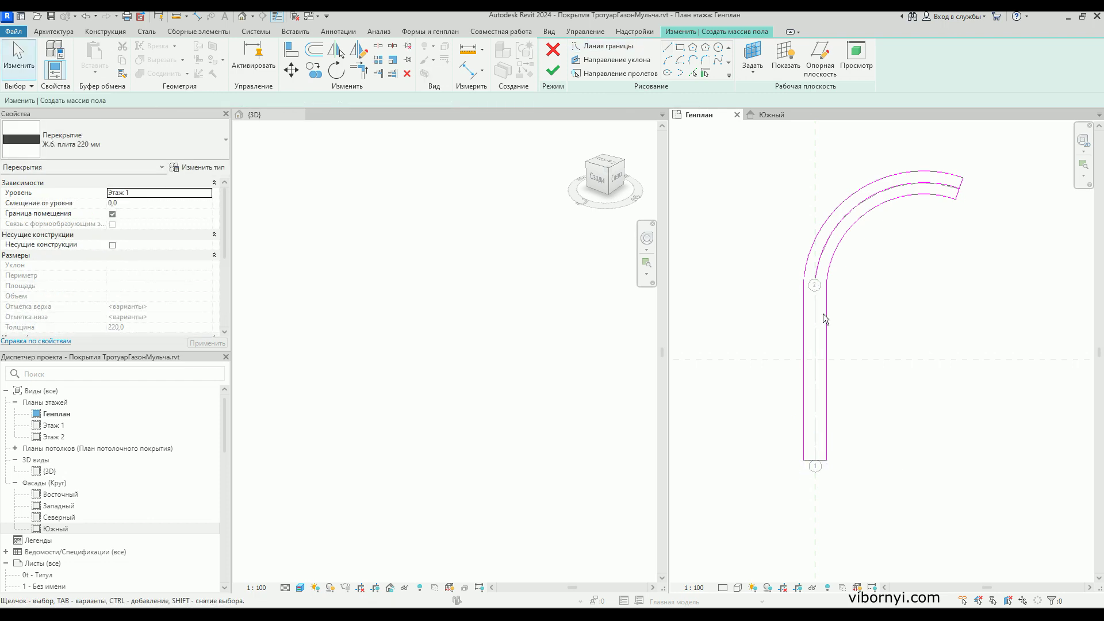
click(822, 262)
key(Escape)
click(551, 72)
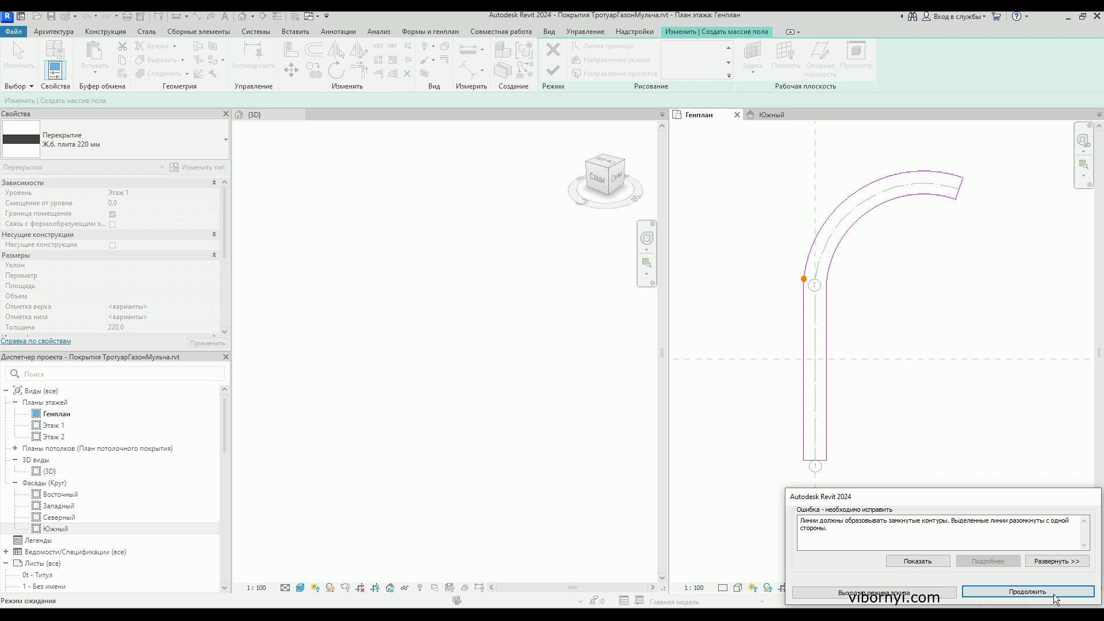
click(912, 562)
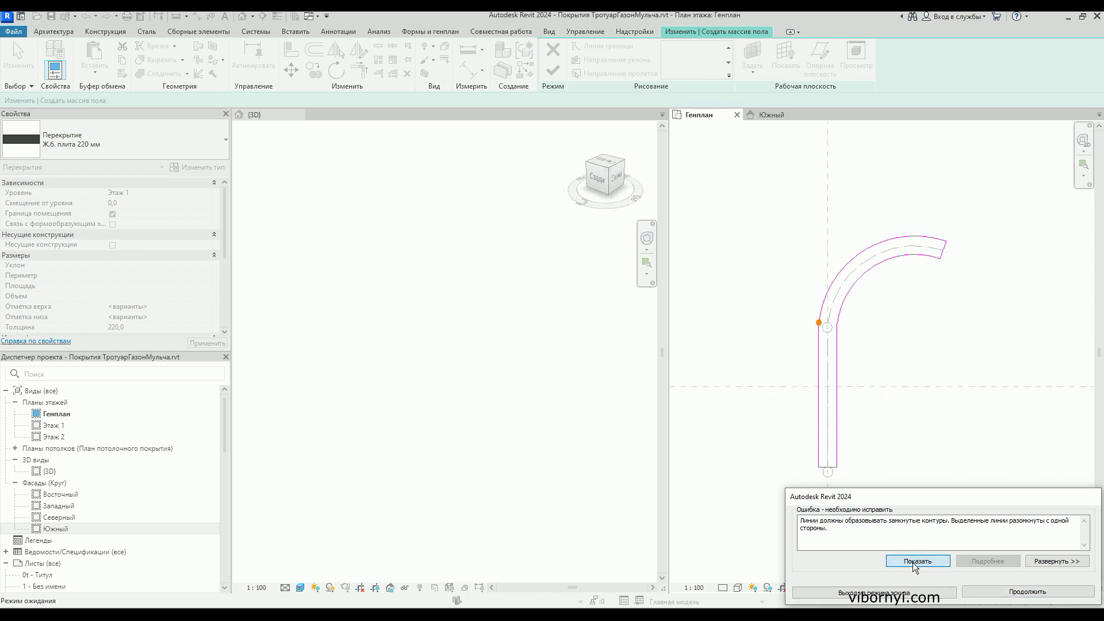
- Zoom in on the open boundary gap and return to editing the sketch
scroll(816, 323, up, 2)
scroll(811, 325, up, 2)
scroll(810, 325, up, 2)
scroll(811, 326, up, 2)
scroll(813, 326, up, 2)
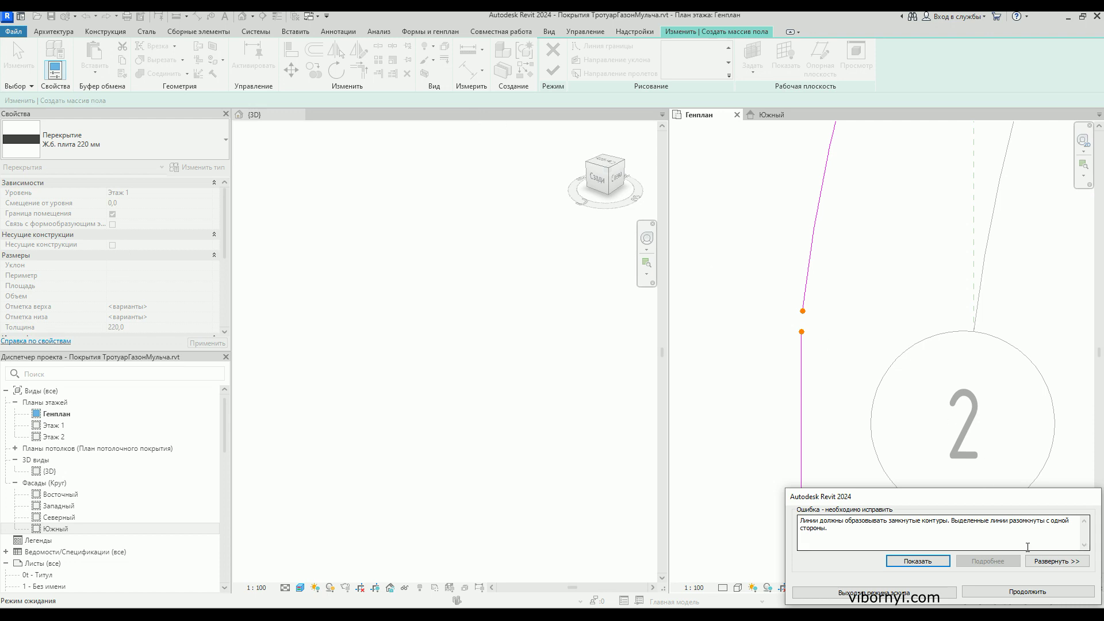
click(1025, 594)
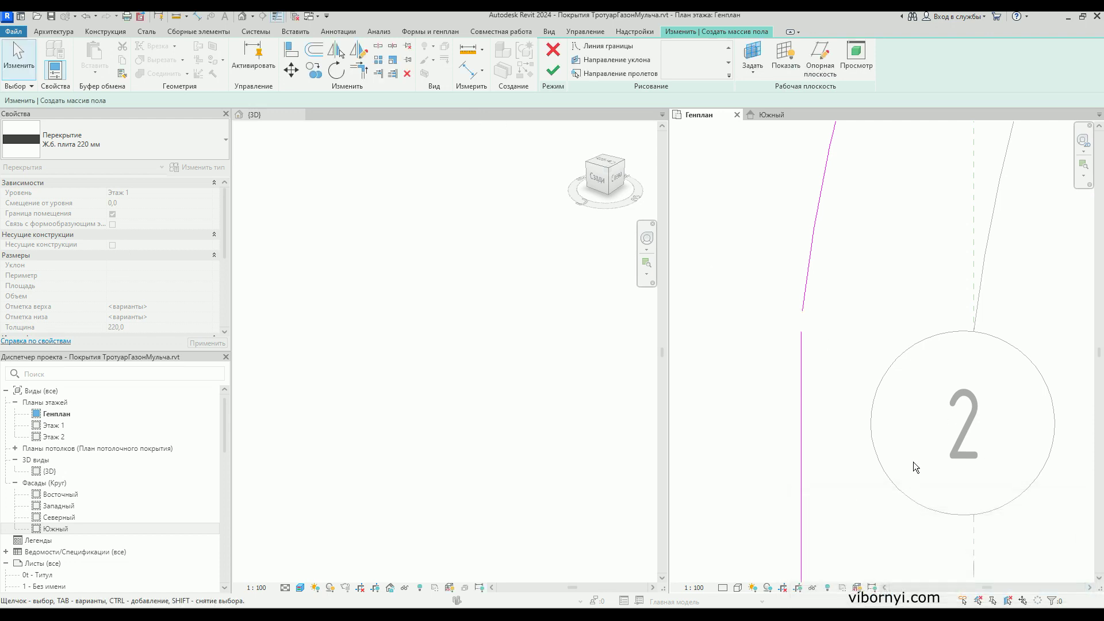
- Join the lower vertical line to the curved line at a corner and finish the paving floor
click(358, 70)
click(801, 368)
click(816, 218)
scroll(784, 293, down, 3)
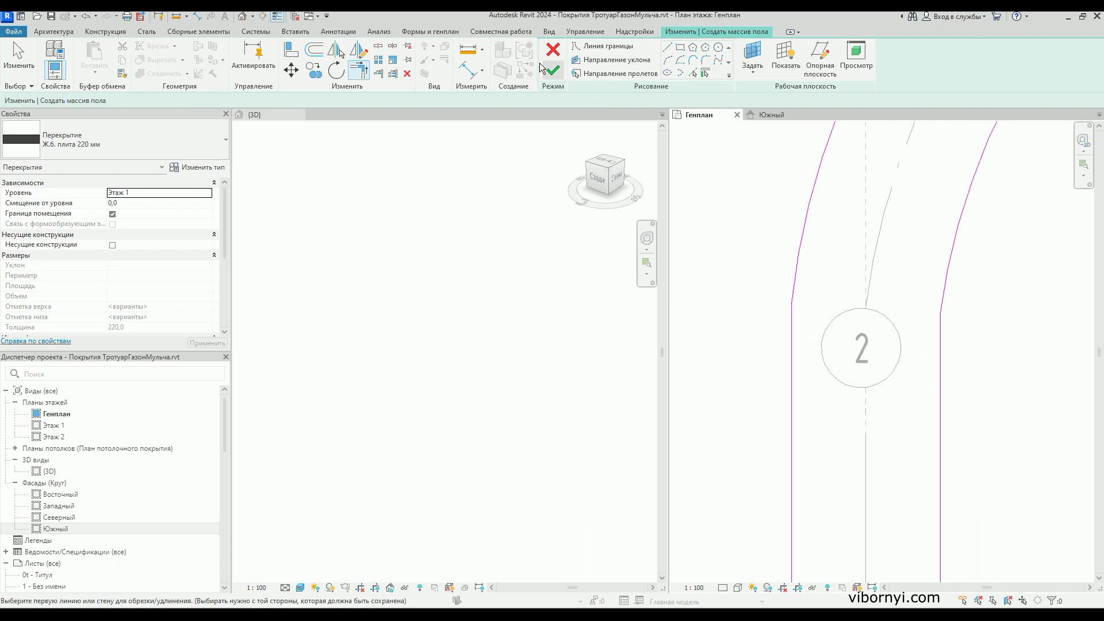
click(553, 70)
scroll(781, 352, down, 3)
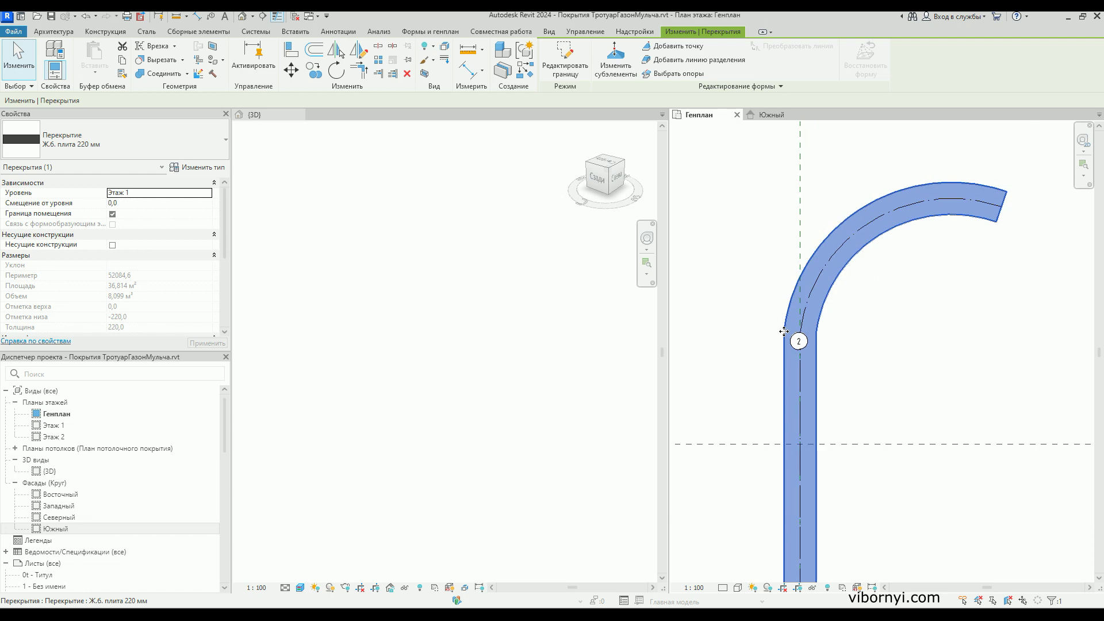
scroll(781, 352, down, 2)
key(Escape)
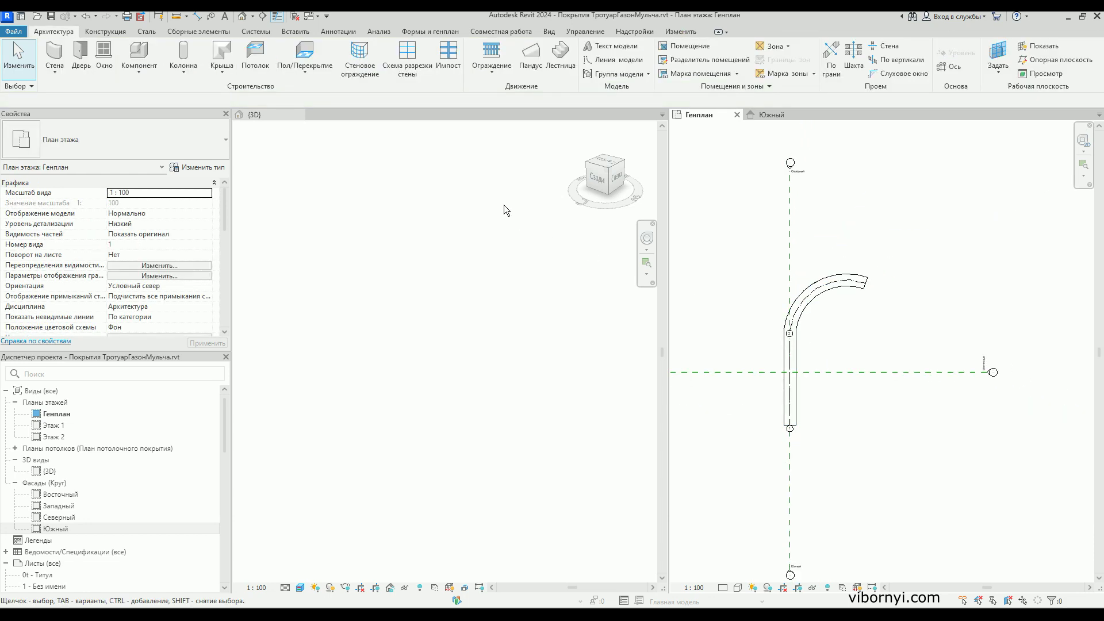
- Zoom out and orbit the 3D view around the curved path, then zoom the Генплан view
scroll(464, 333, down, 2)
scroll(469, 344, down, 1)
scroll(472, 356, down, 1)
mouse_move(498, 401)
shift+middle_down()
mouse_move(456, 336)
mouse_move(450, 278)
mouse_move(439, 387)
mouse_move(330, 437)
mouse_move(254, 423)
mouse_move(259, 374)
mouse_move(276, 387)
shift+middle_up()
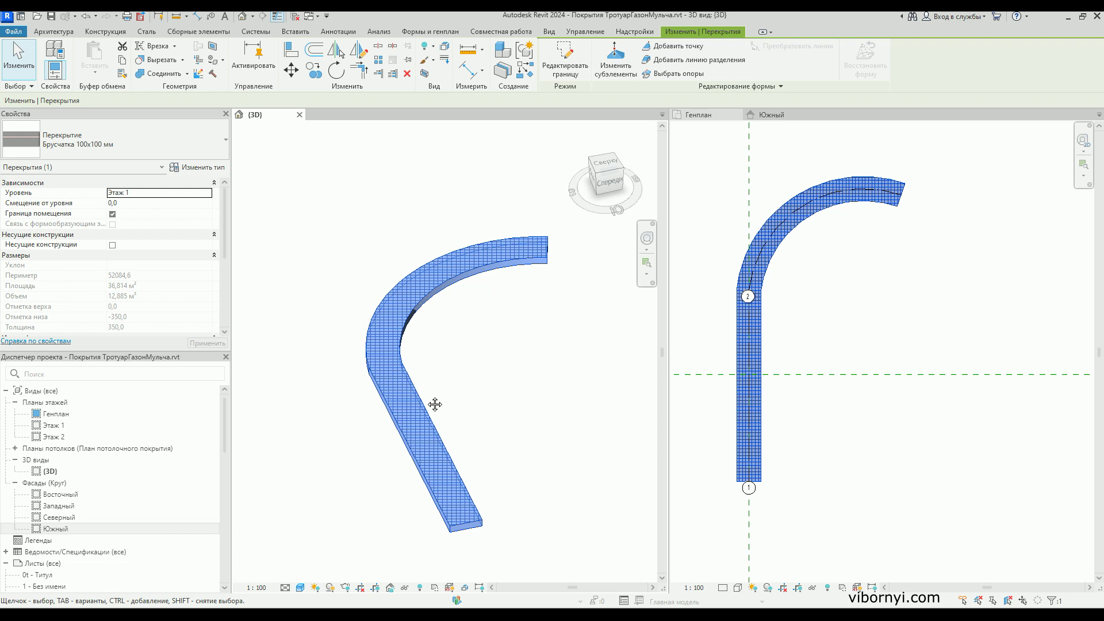
scroll(822, 318, up, 1)
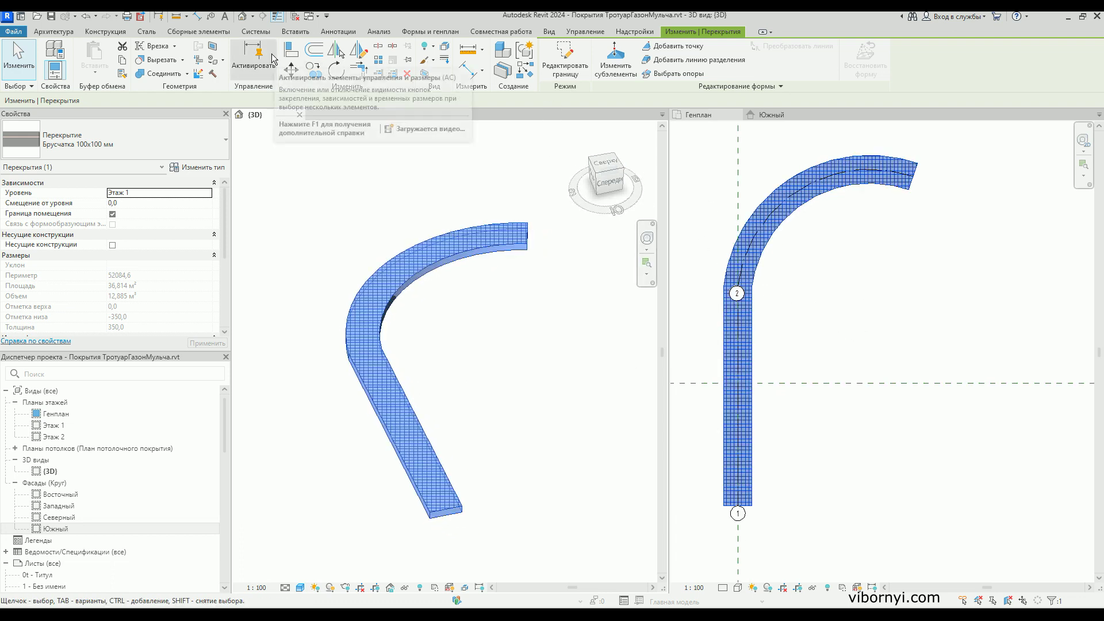
click(63, 31)
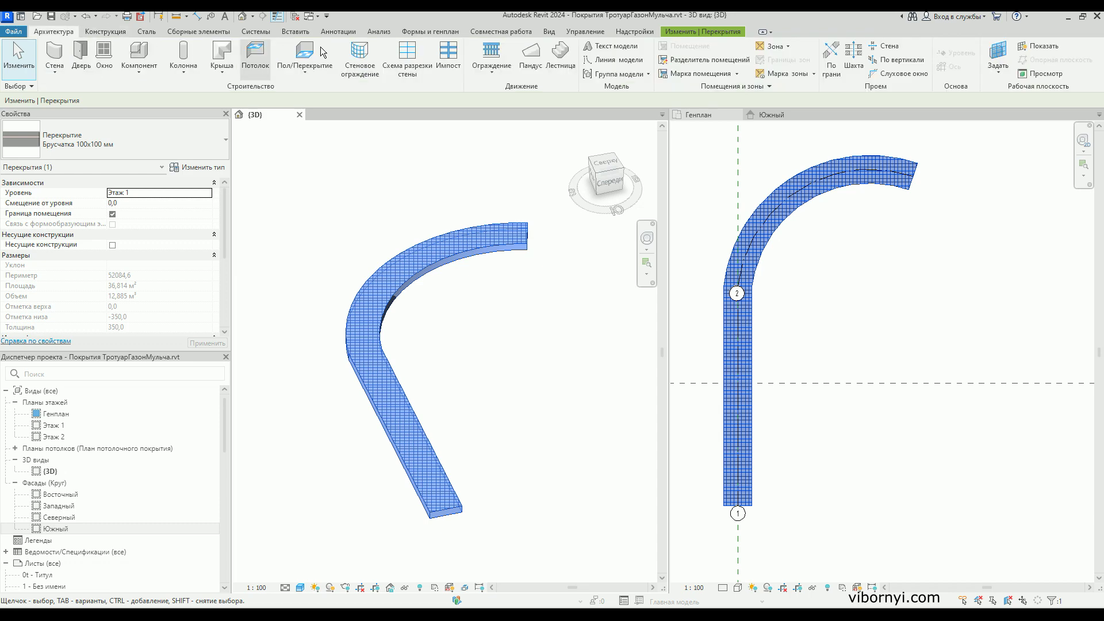
- Start an architectural floor bounded by the path's inner arc and straight inner edge
click(305, 70)
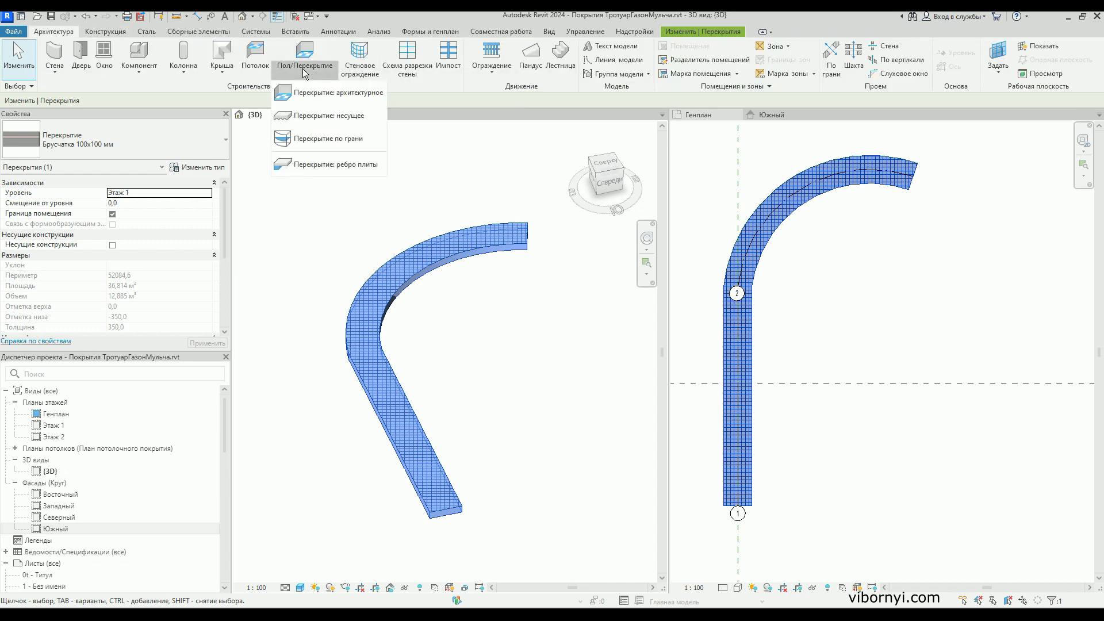
click(323, 97)
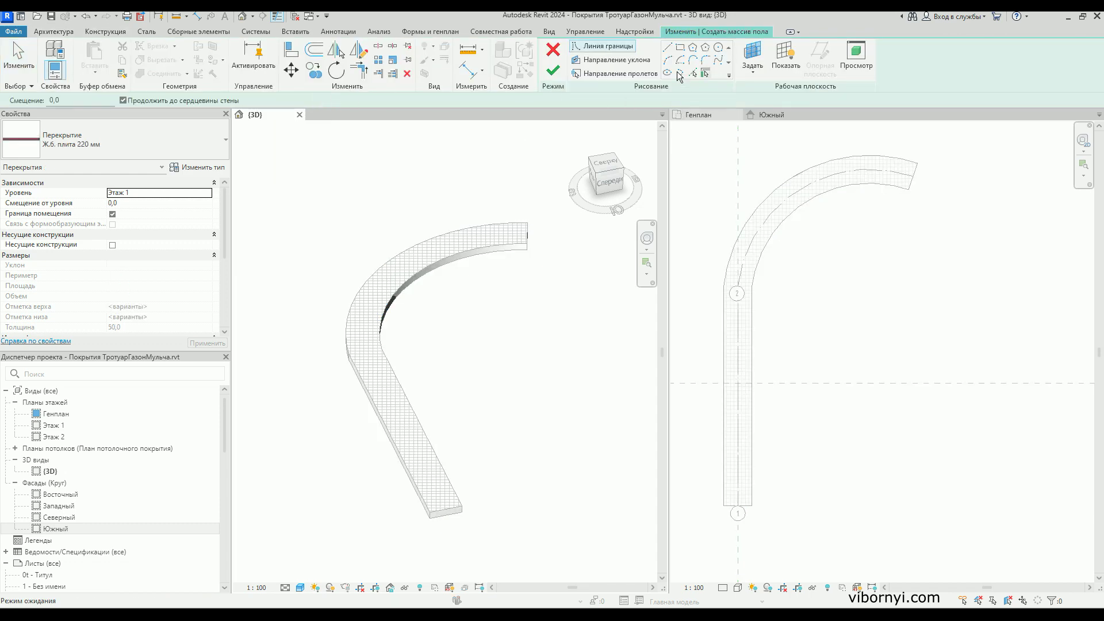
click(693, 73)
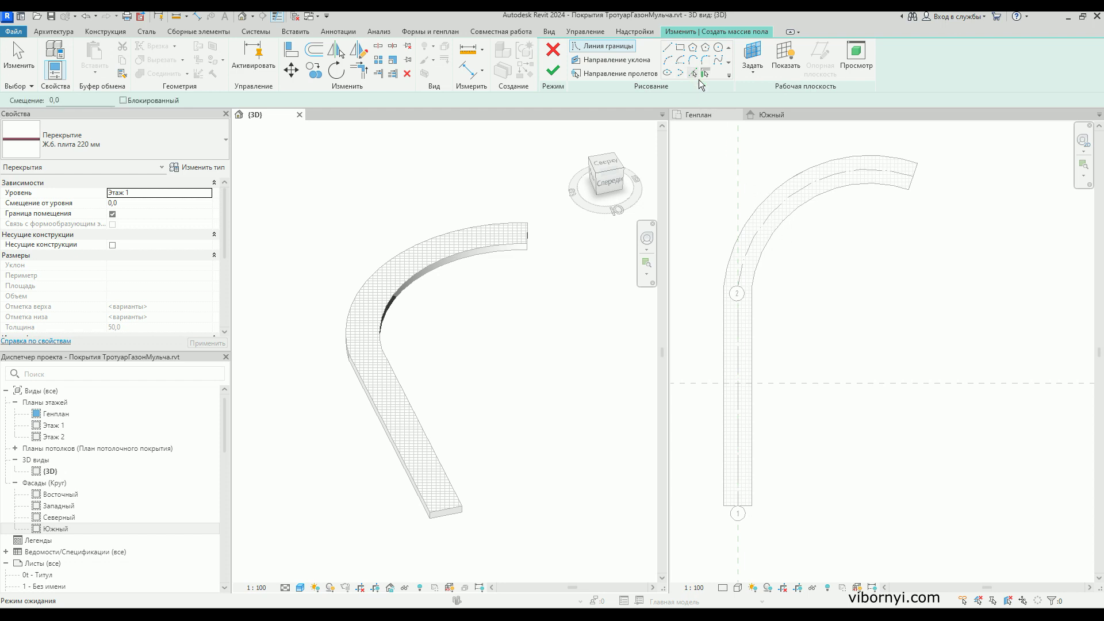
click(771, 245)
click(770, 242)
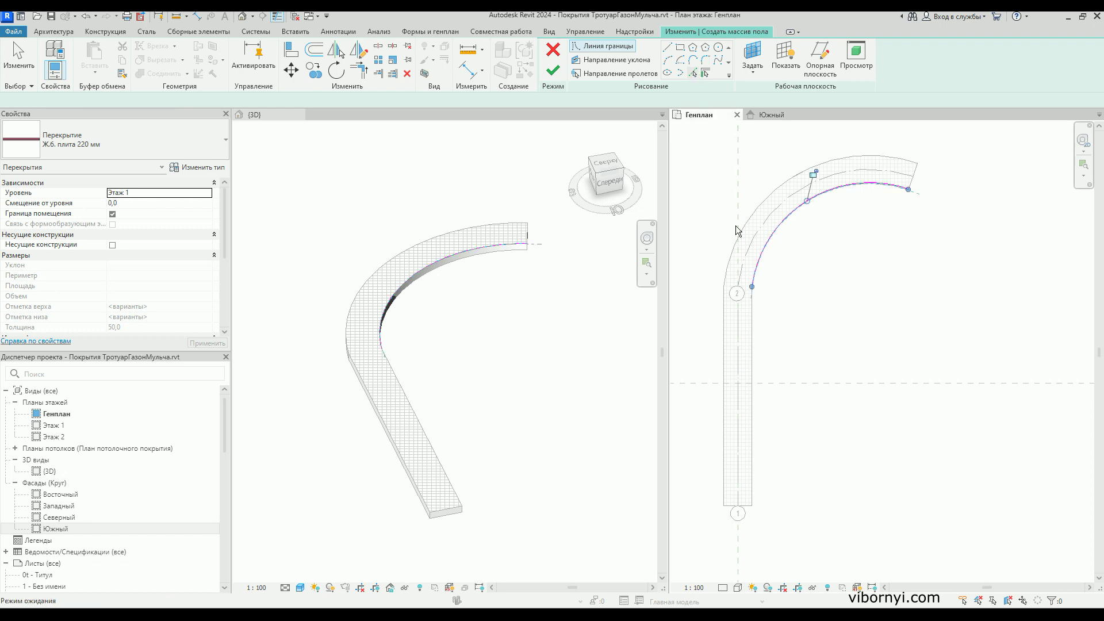
click(753, 382)
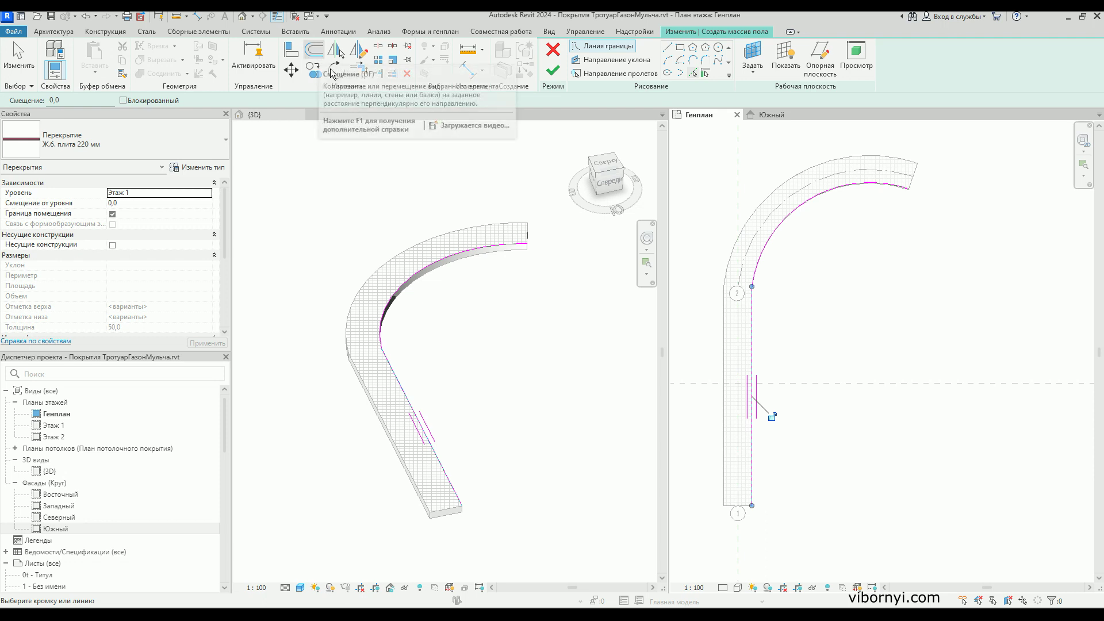
- Draw the two closing boundary lines and finish the inner floor slab
click(668, 47)
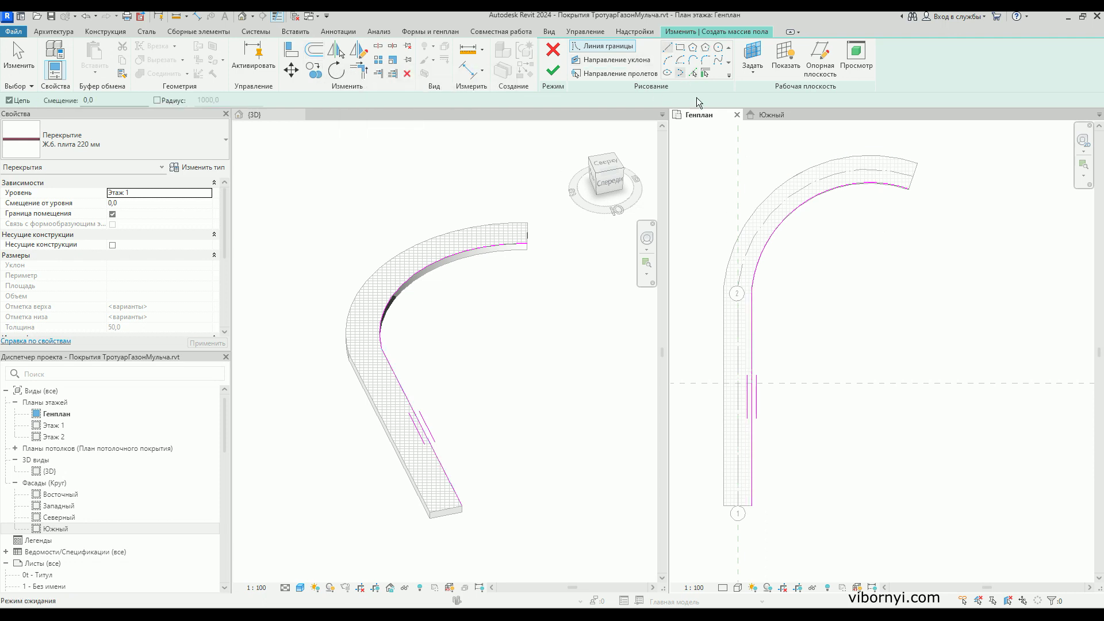
click(907, 188)
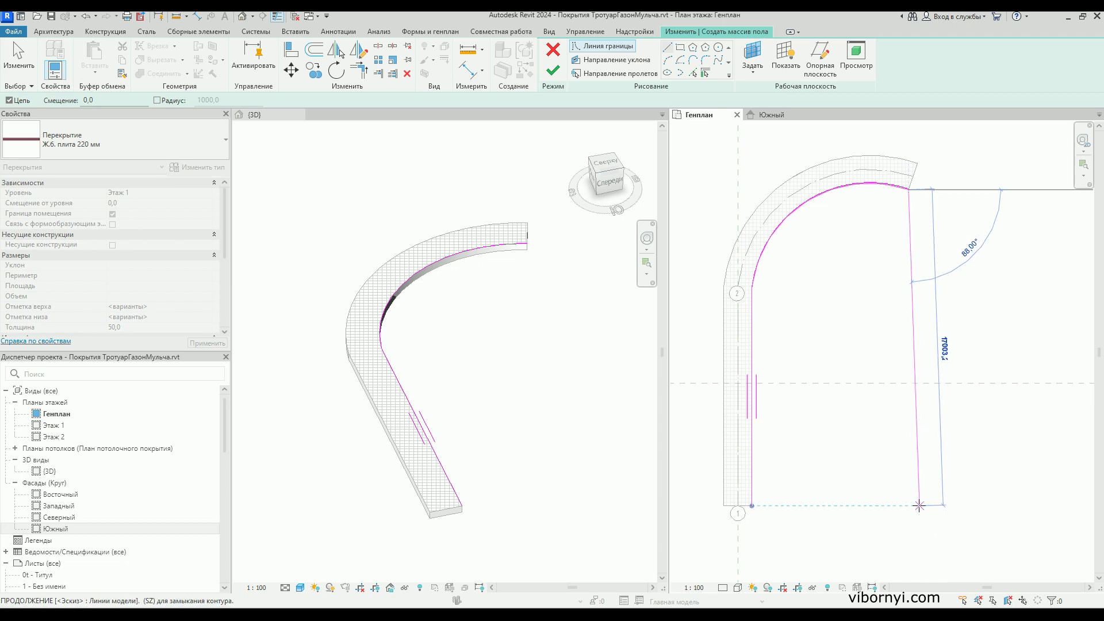
click(918, 505)
click(752, 505)
click(751, 505)
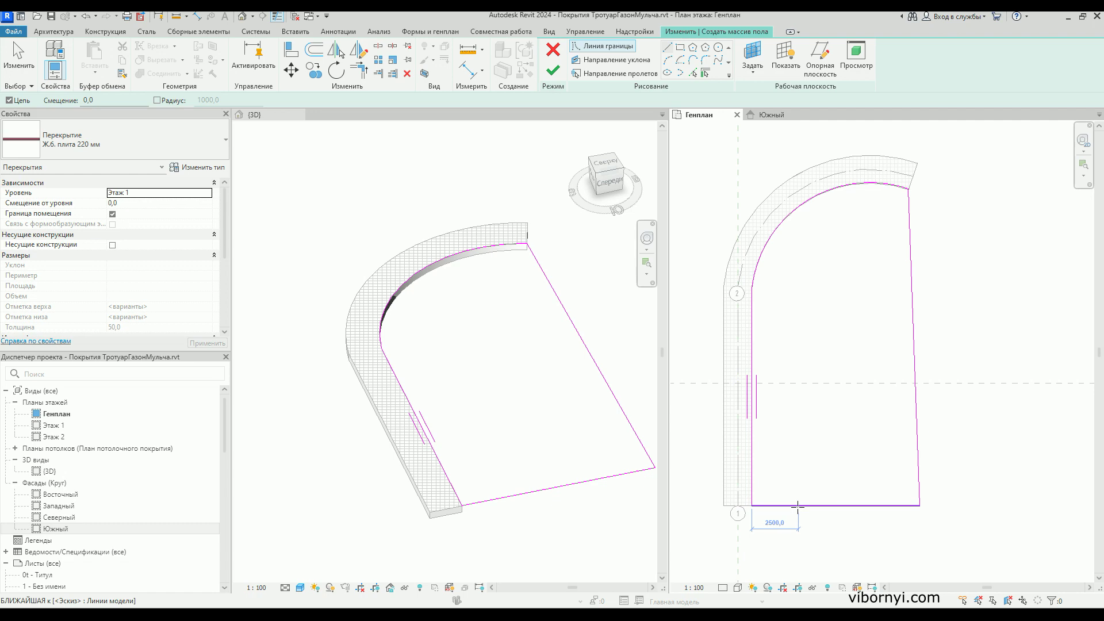
click(551, 73)
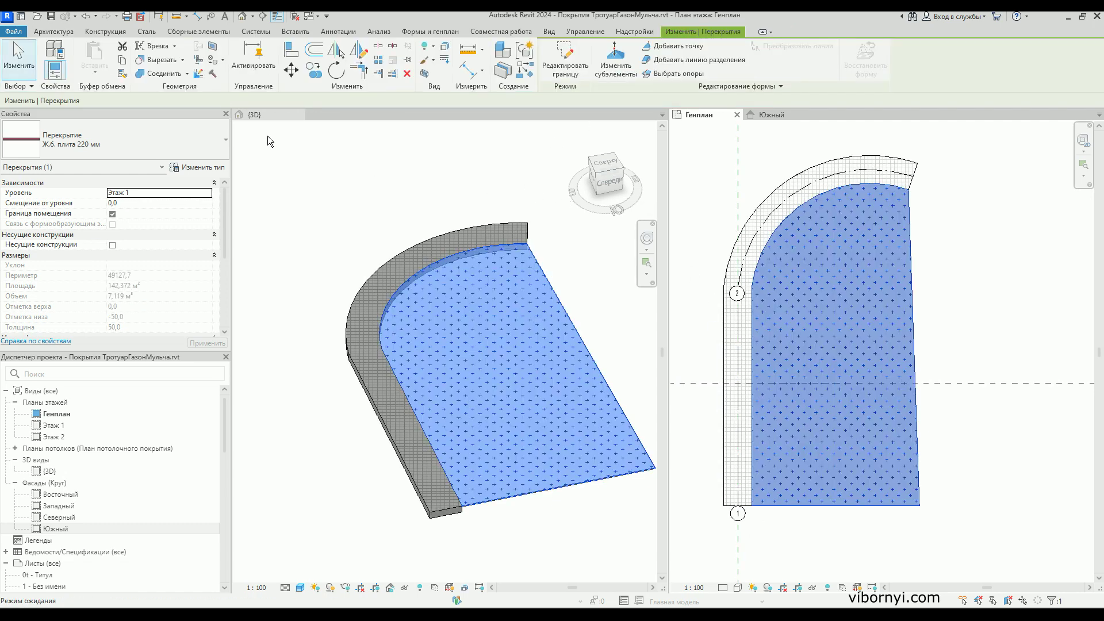
click(115, 141)
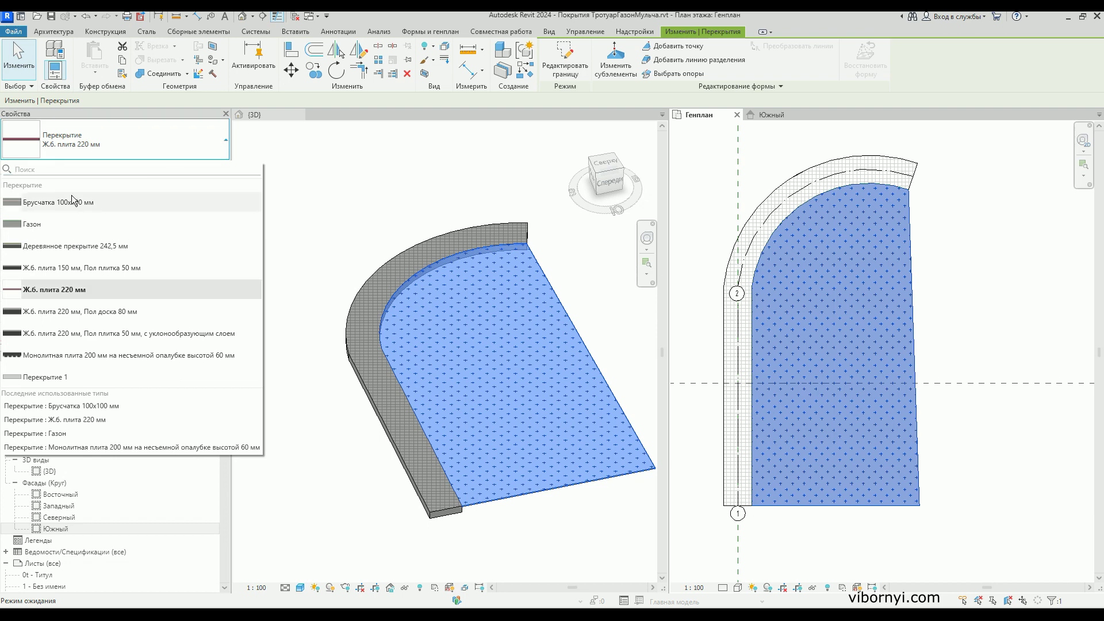
mouse_move(32, 224)
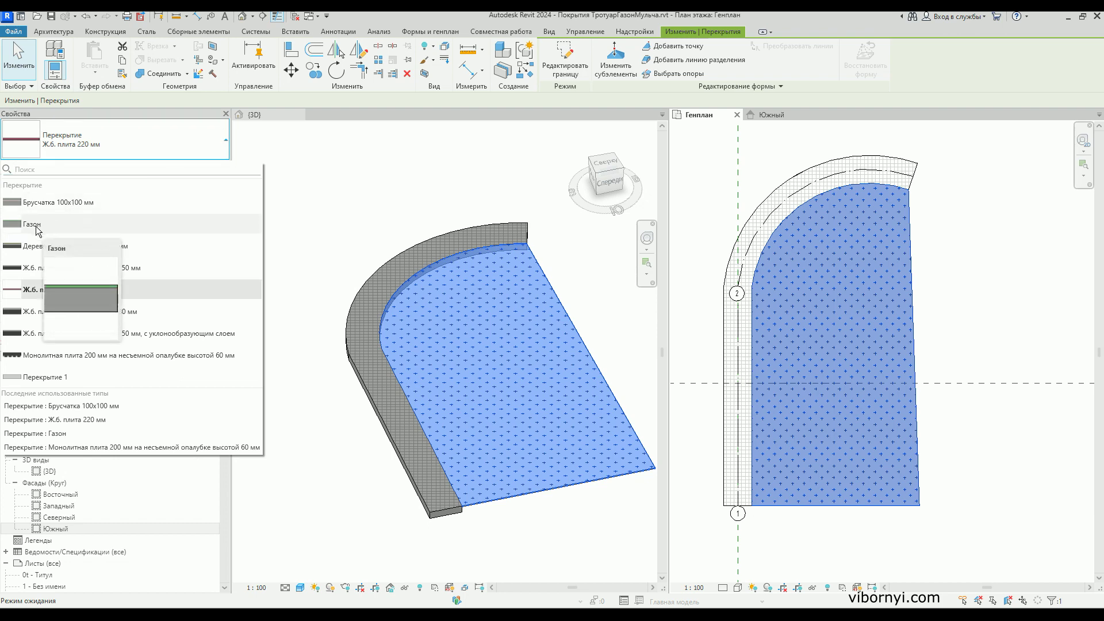
- Switch the slab to the Газон type and review its 30 mm lawn over 300 mm Плодородный грунт layers
click(36, 229)
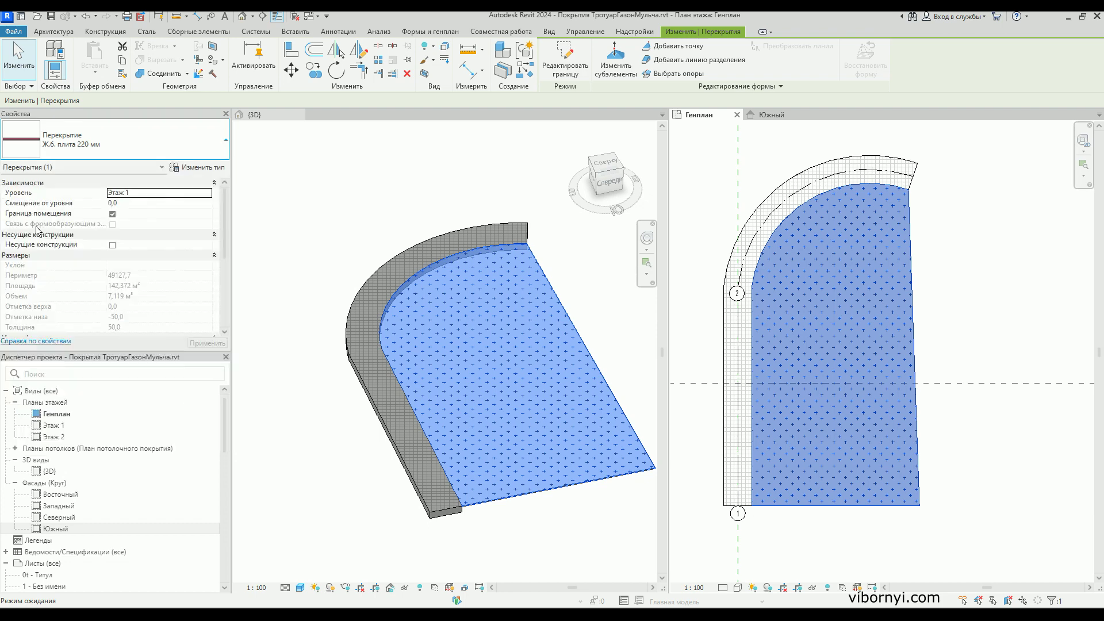
click(197, 168)
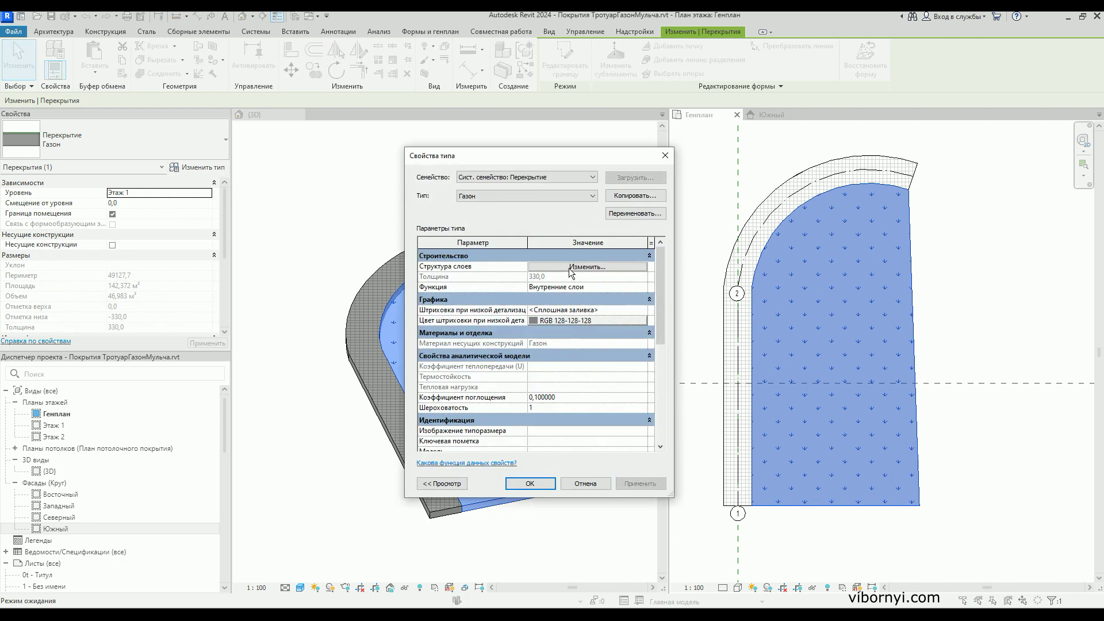
click(571, 269)
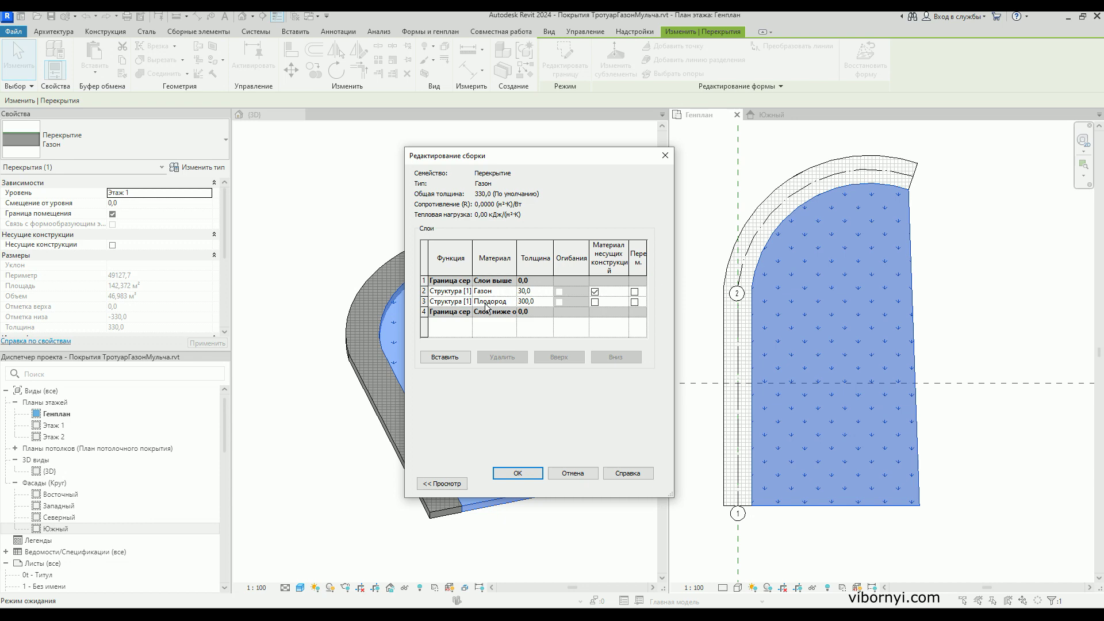
click(507, 302)
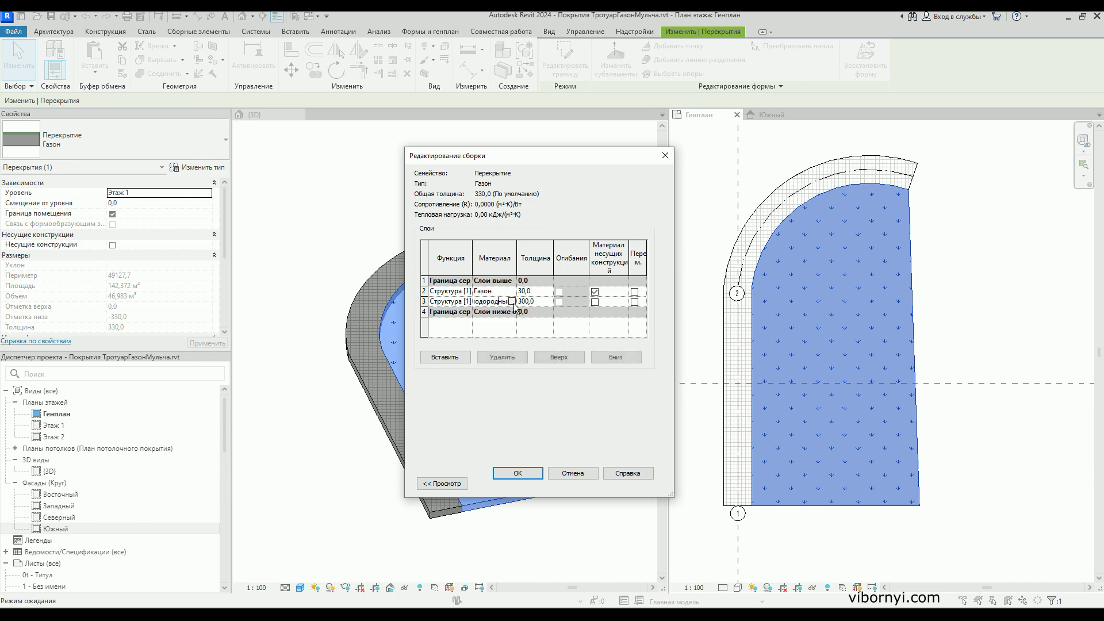
click(512, 301)
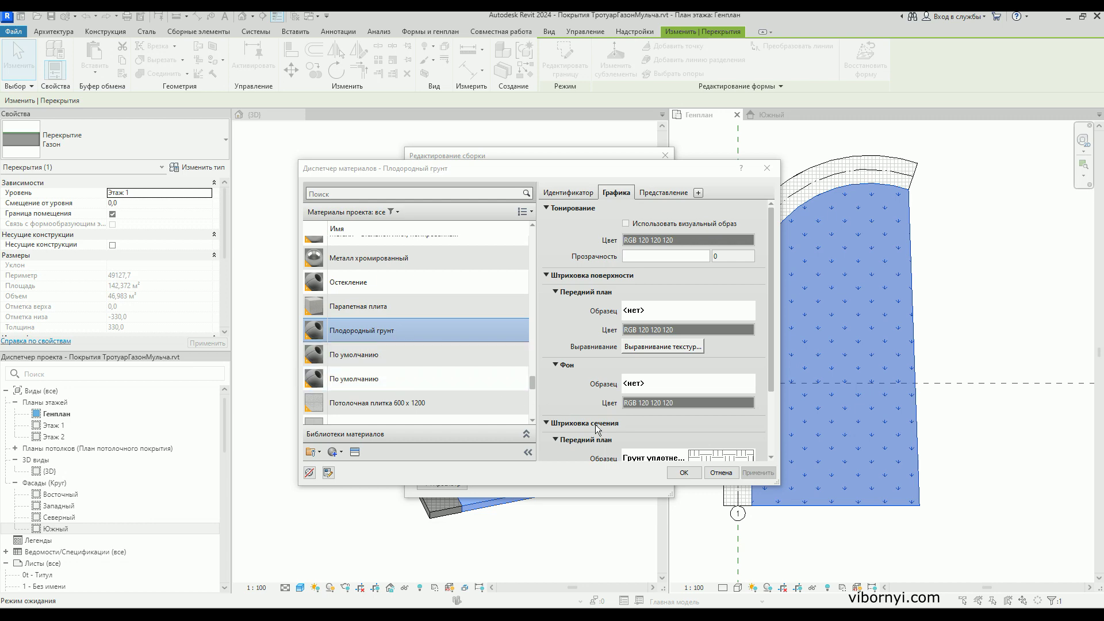
scroll(661, 331, down, 3)
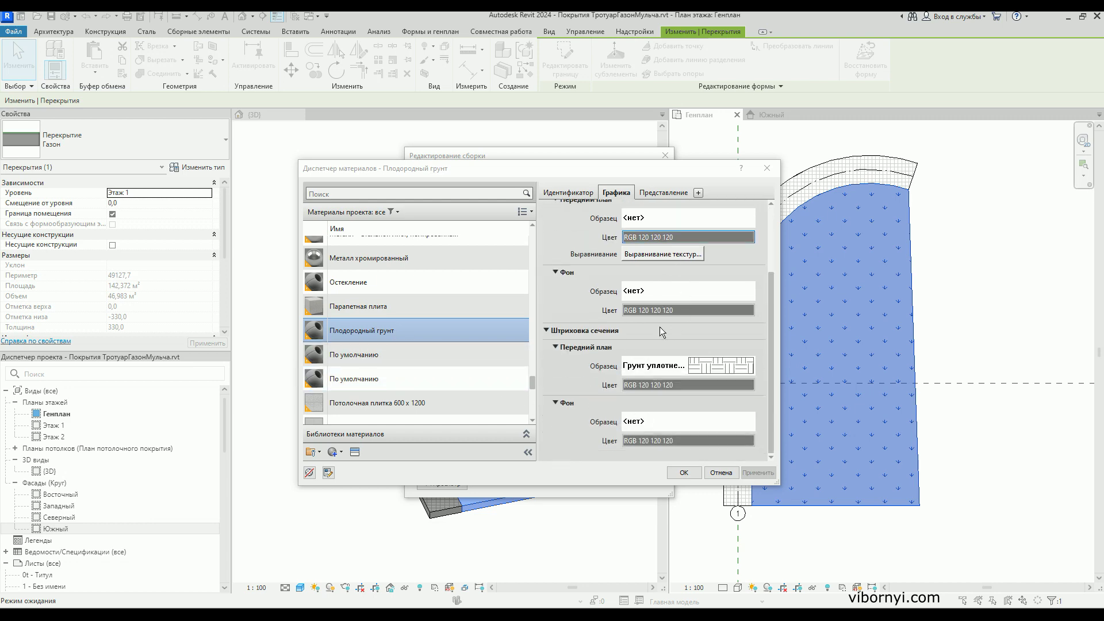
click(696, 472)
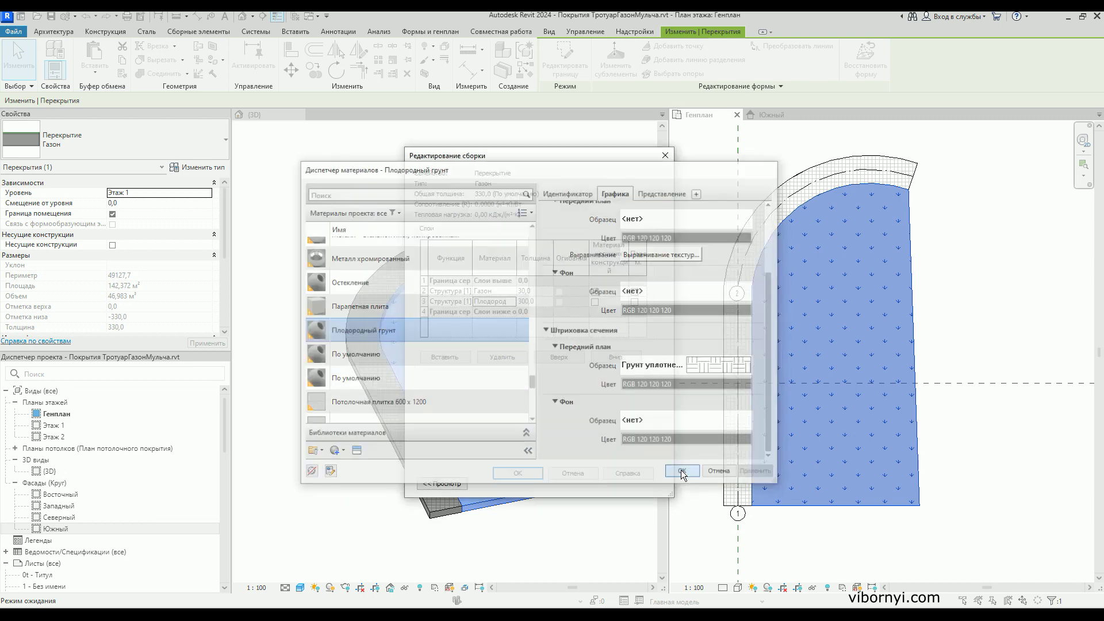
click(501, 292)
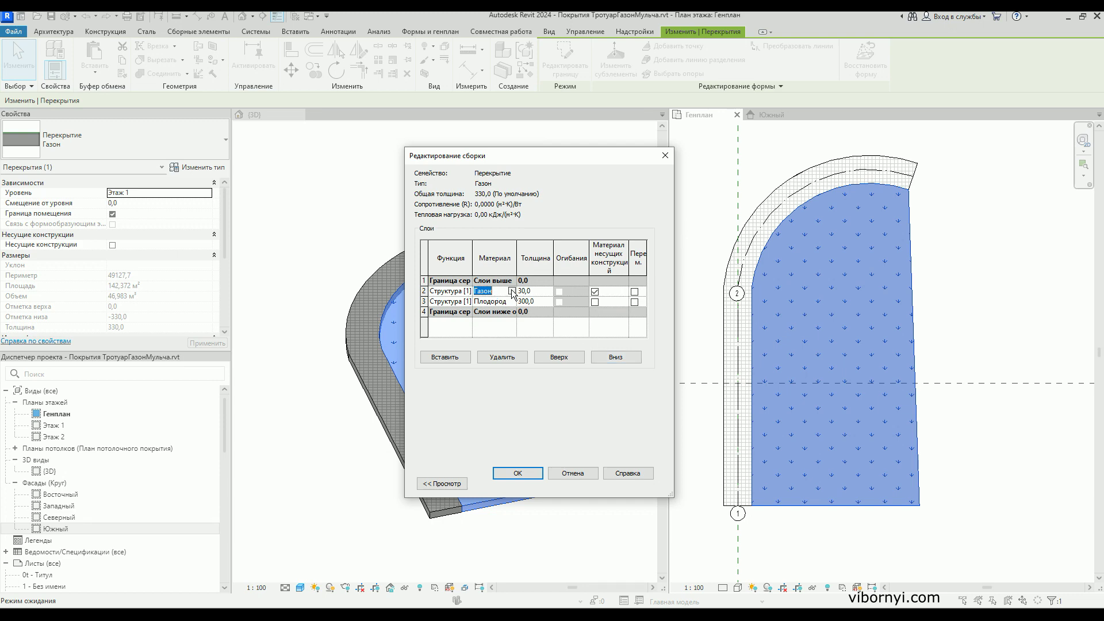
- Give the Газон material Sitework_Grass surface and cut hatch patterns
click(512, 291)
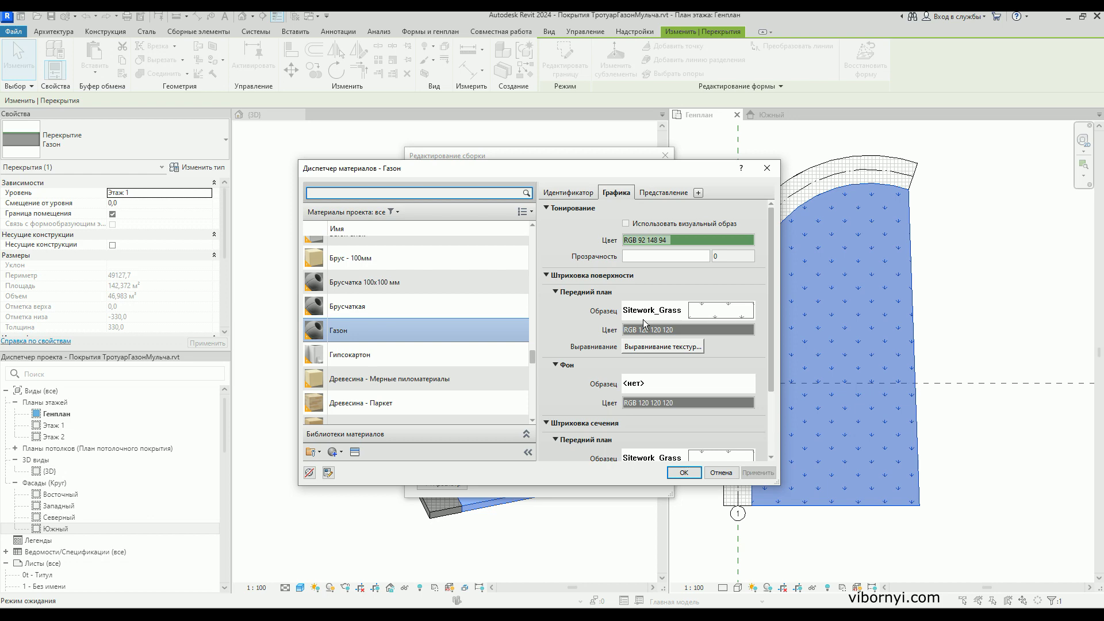
click(712, 317)
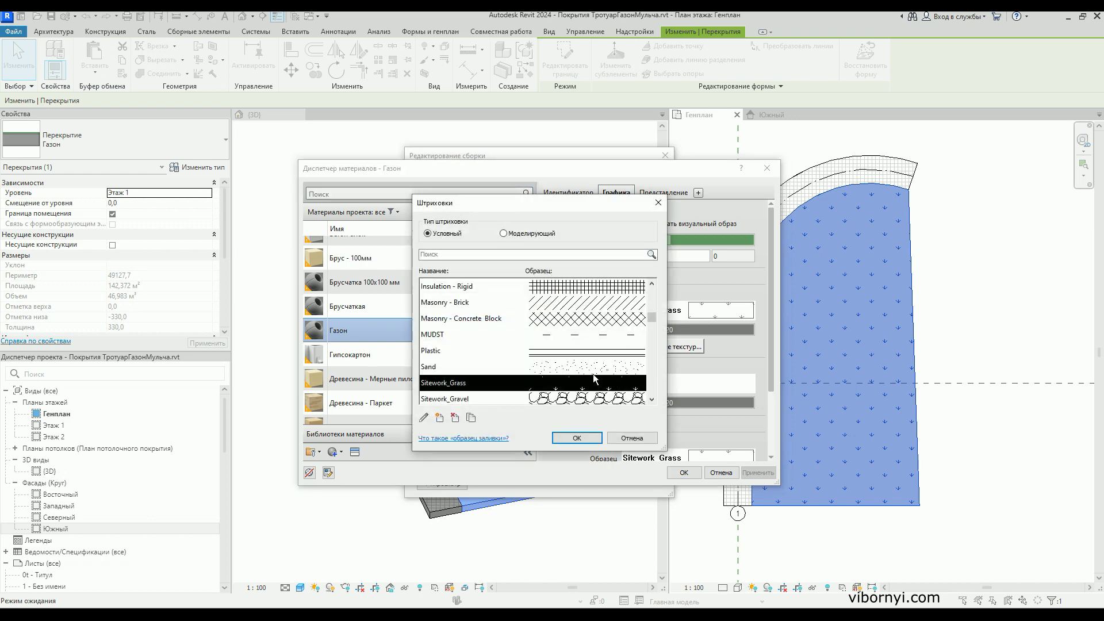
click(578, 438)
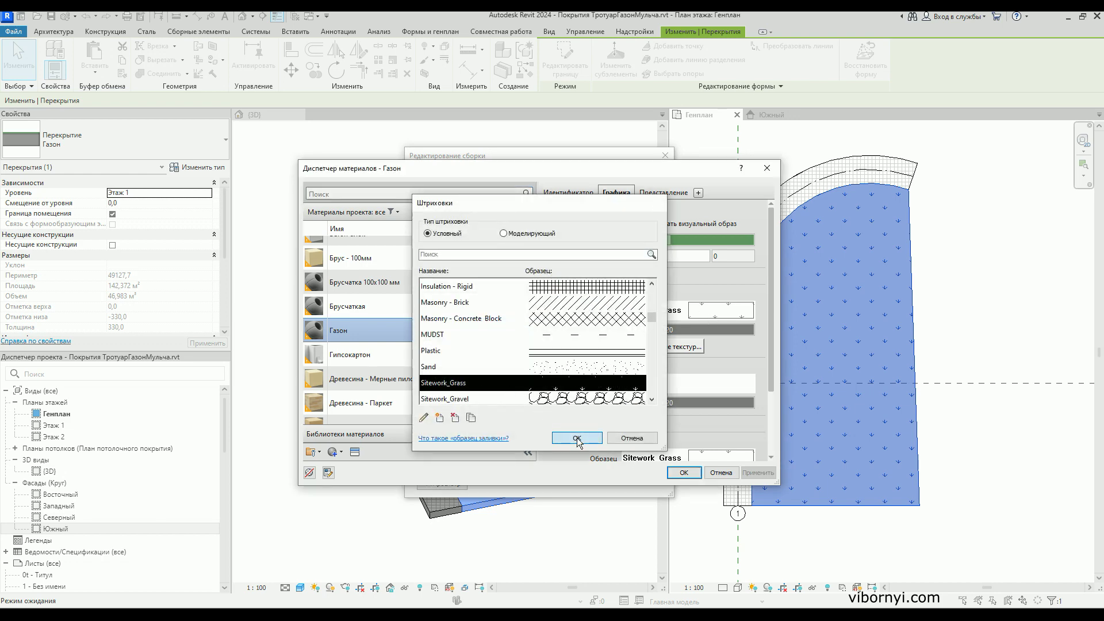
scroll(662, 415, down, 3)
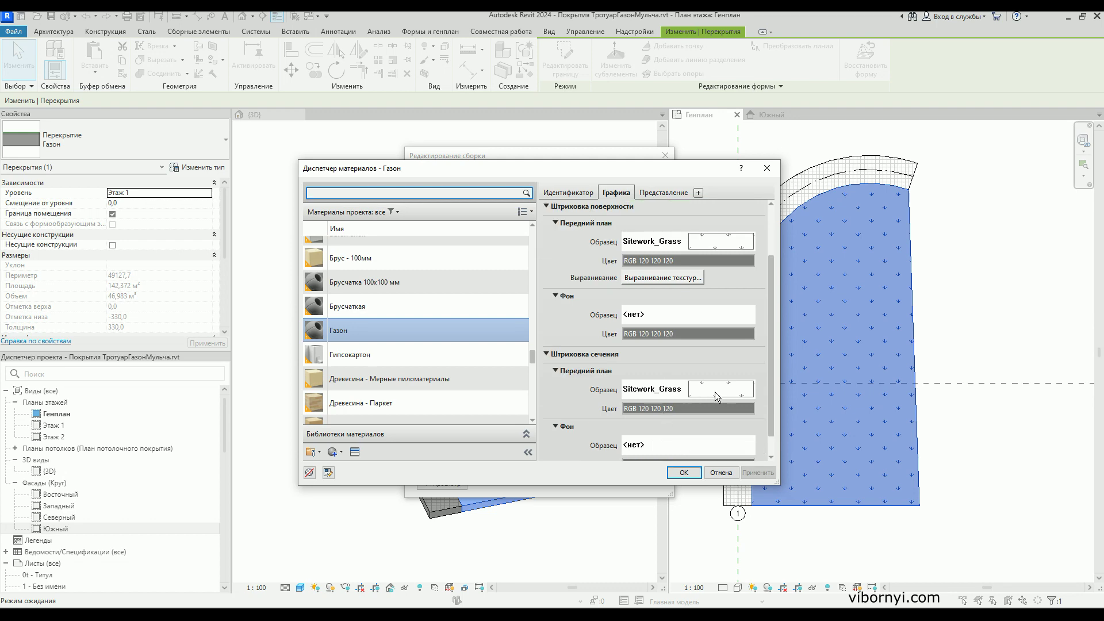
click(715, 391)
click(578, 438)
click(686, 475)
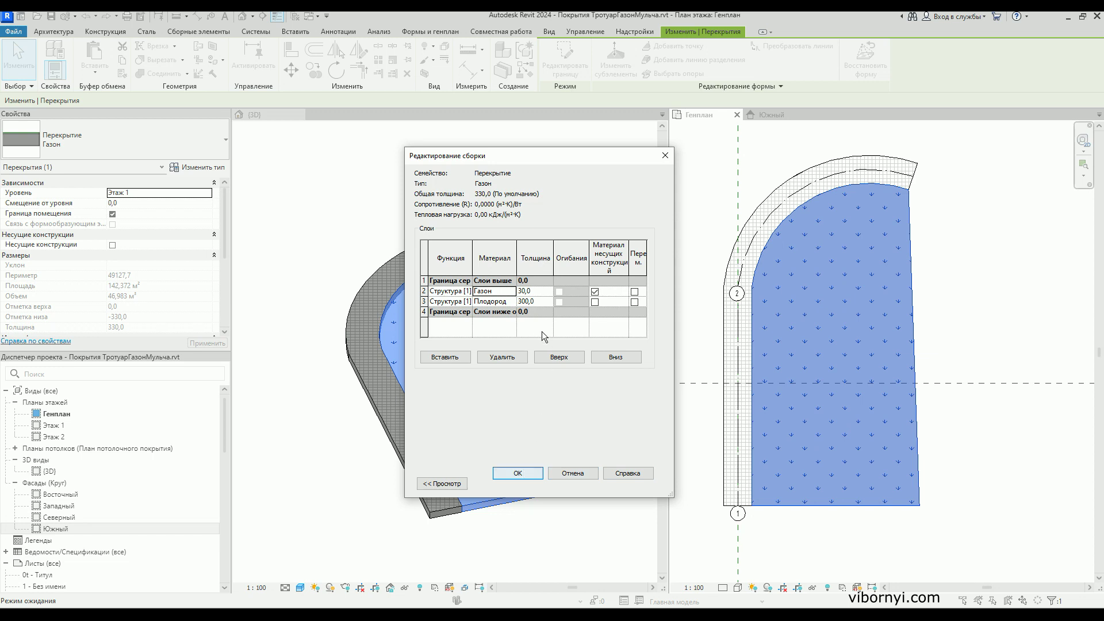
- Check the lawn and soil layer thicknesses and apply the Газон type changes to the floor
click(523, 291)
click(539, 302)
click(525, 474)
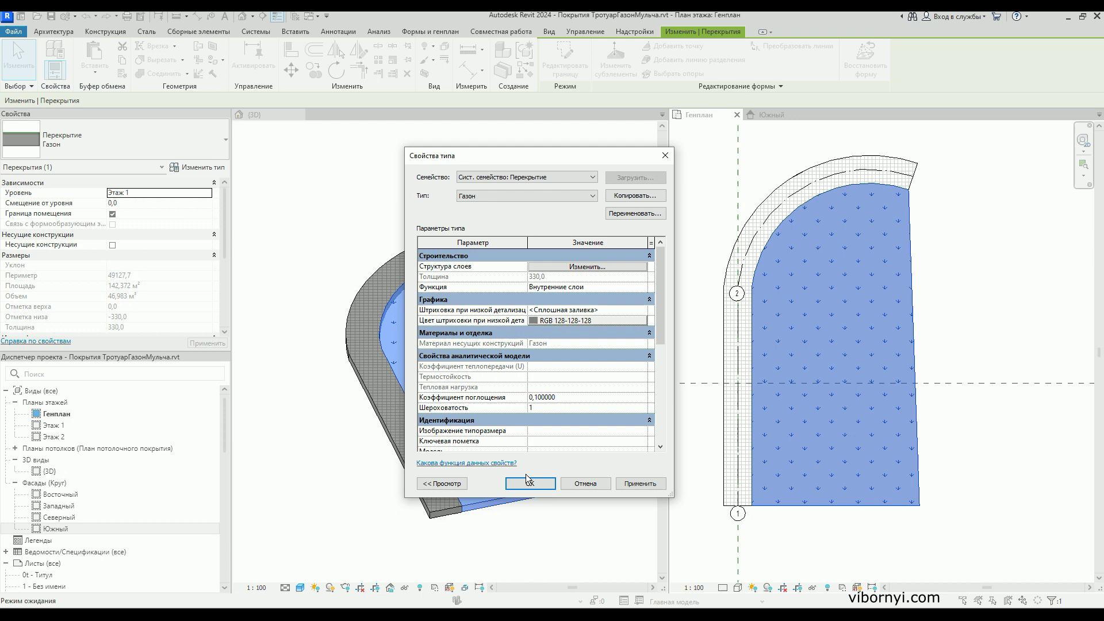
click(529, 484)
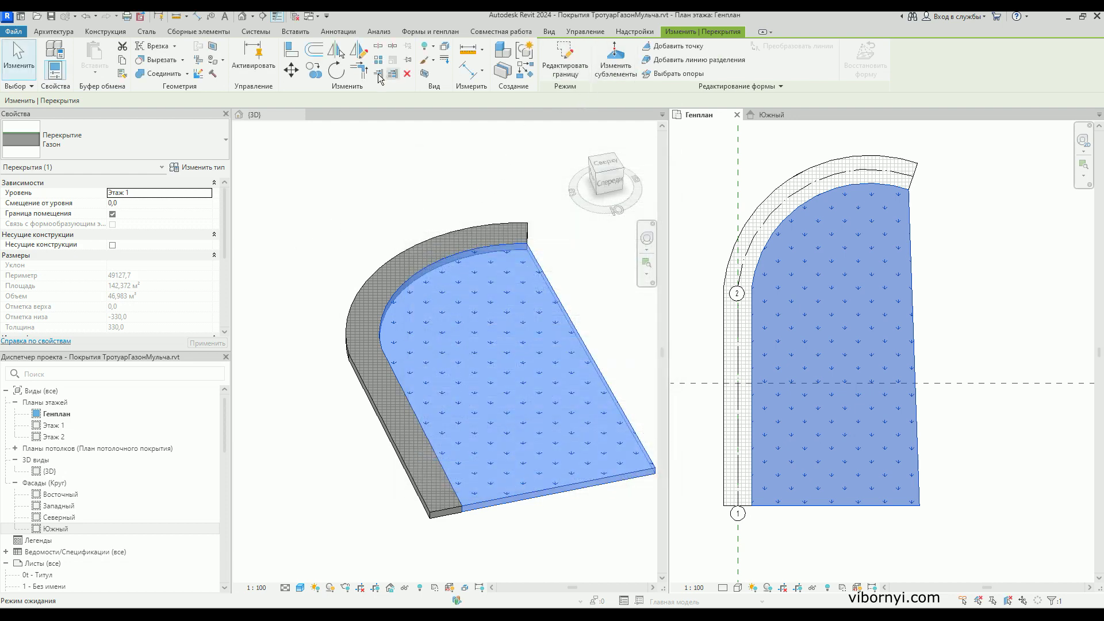
click(704, 180)
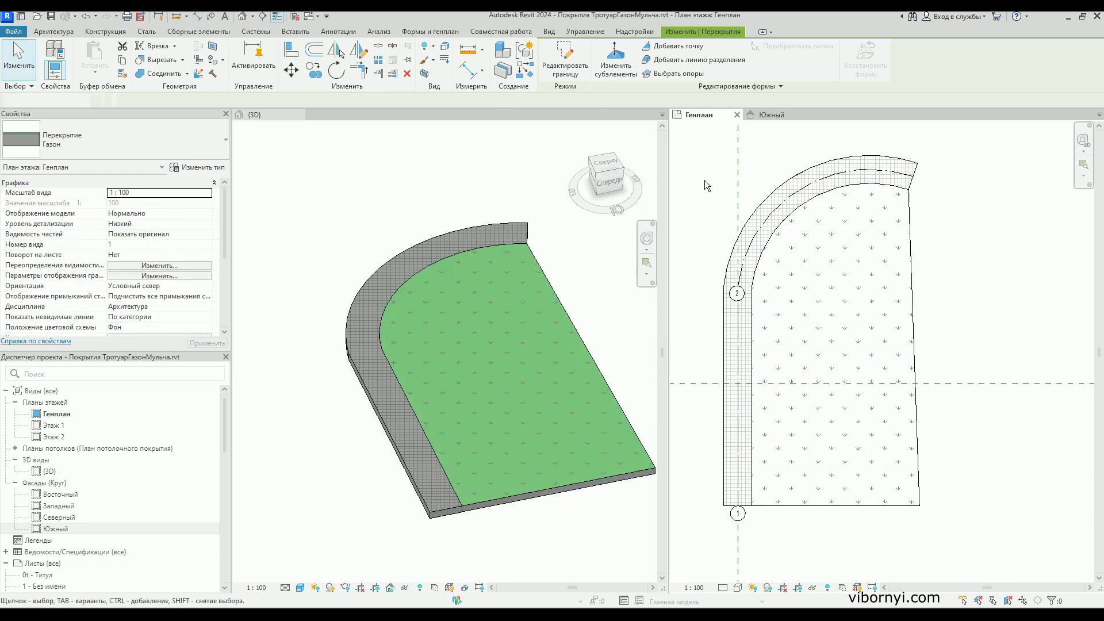
- Start a new floor bounded by the path's outer arc and straight outer edge
scroll(764, 225, down, 2)
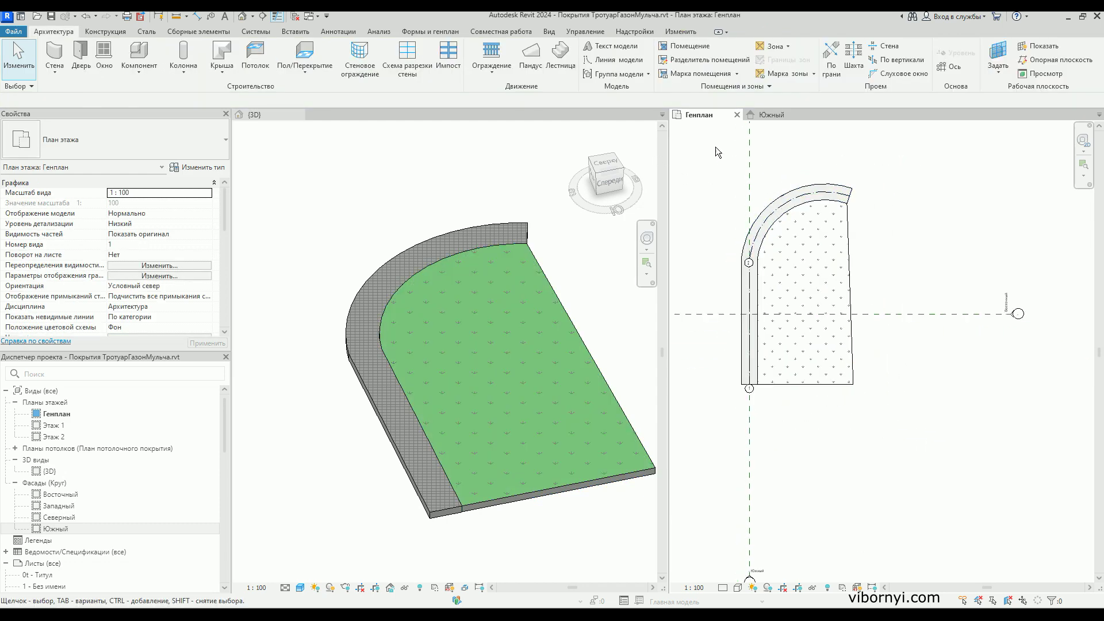
click(305, 55)
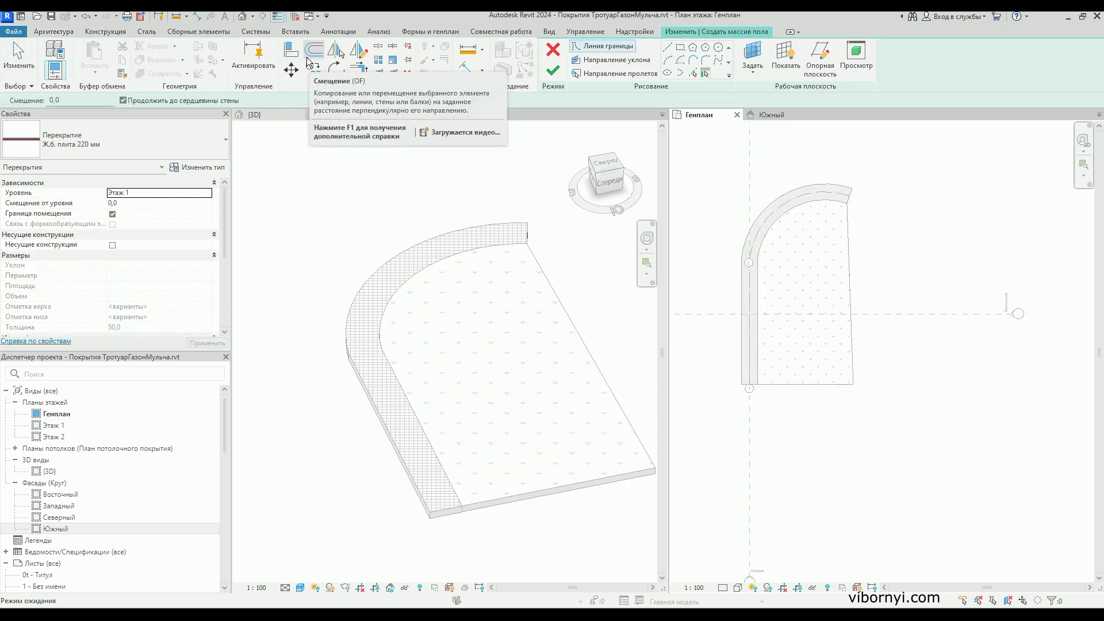
click(112, 143)
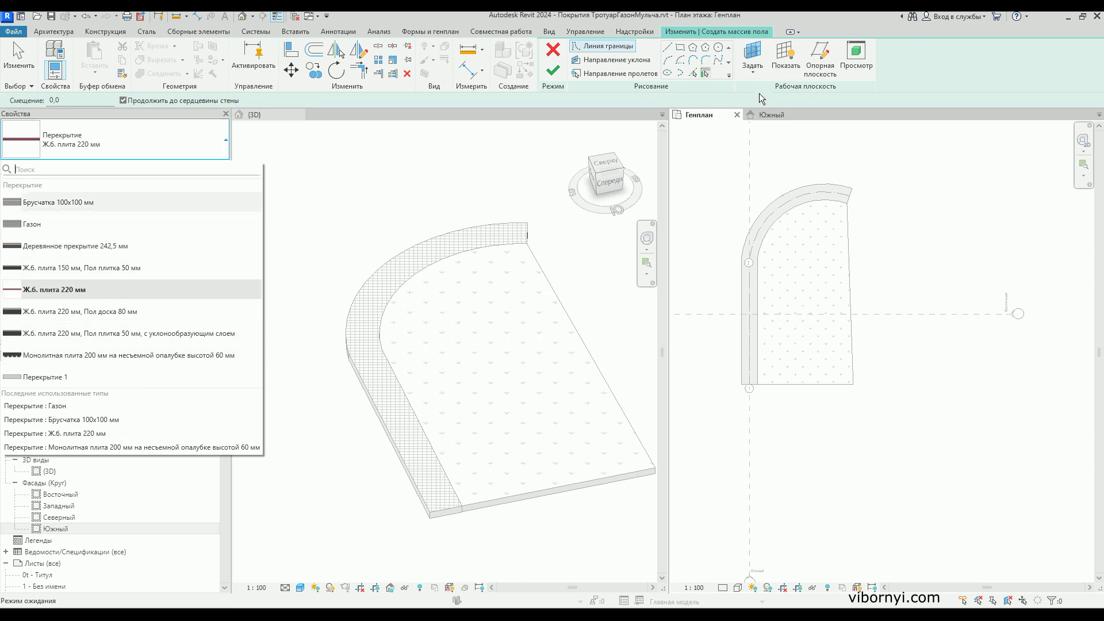
click(694, 75)
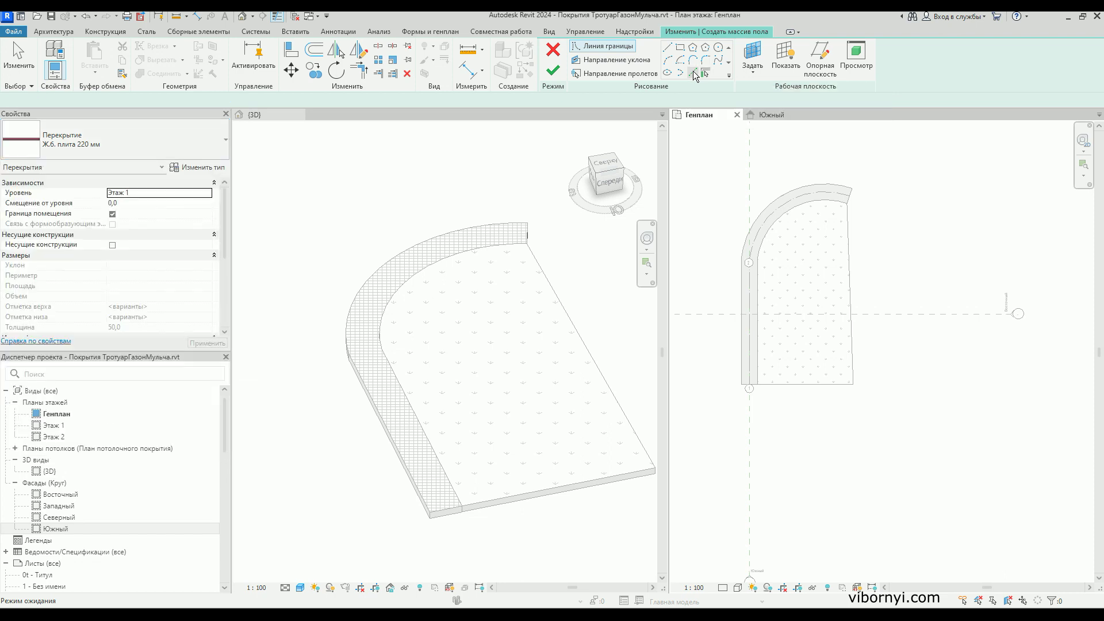
click(754, 217)
click(741, 291)
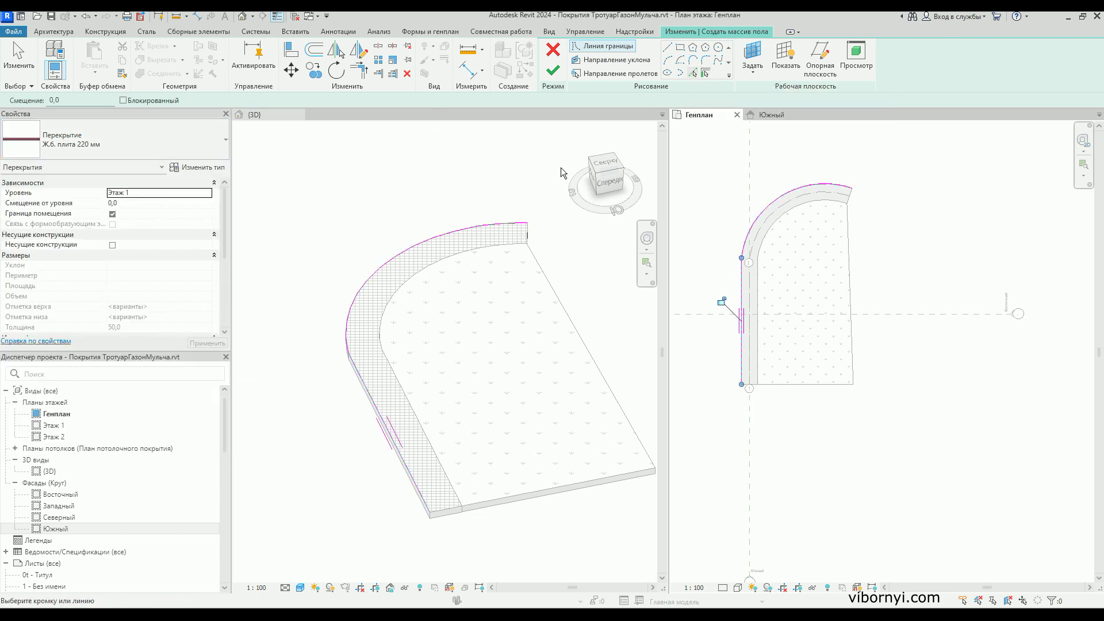
- Copy the arc and straight boundaries 2000 mm outward
click(315, 50)
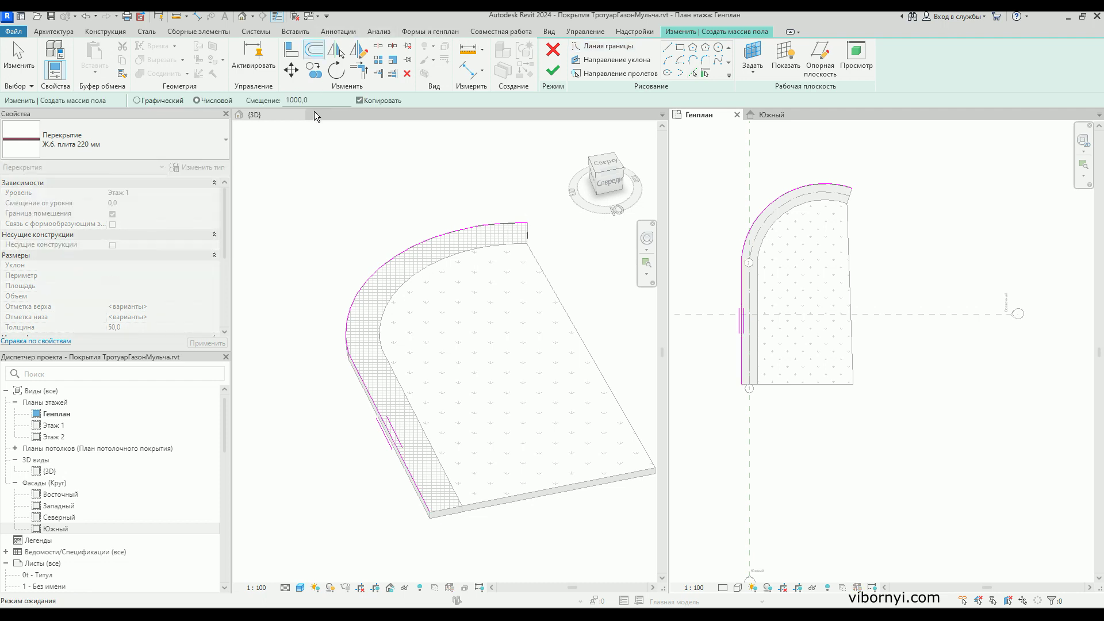
drag(317, 99, 272, 104)
text(2)
click(763, 214)
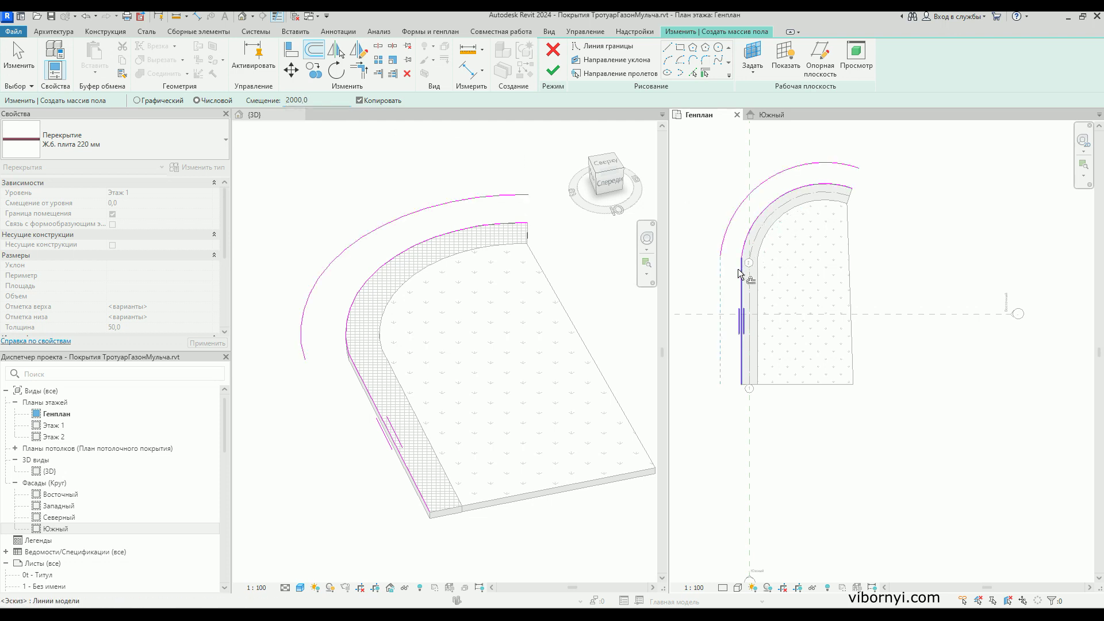
click(742, 273)
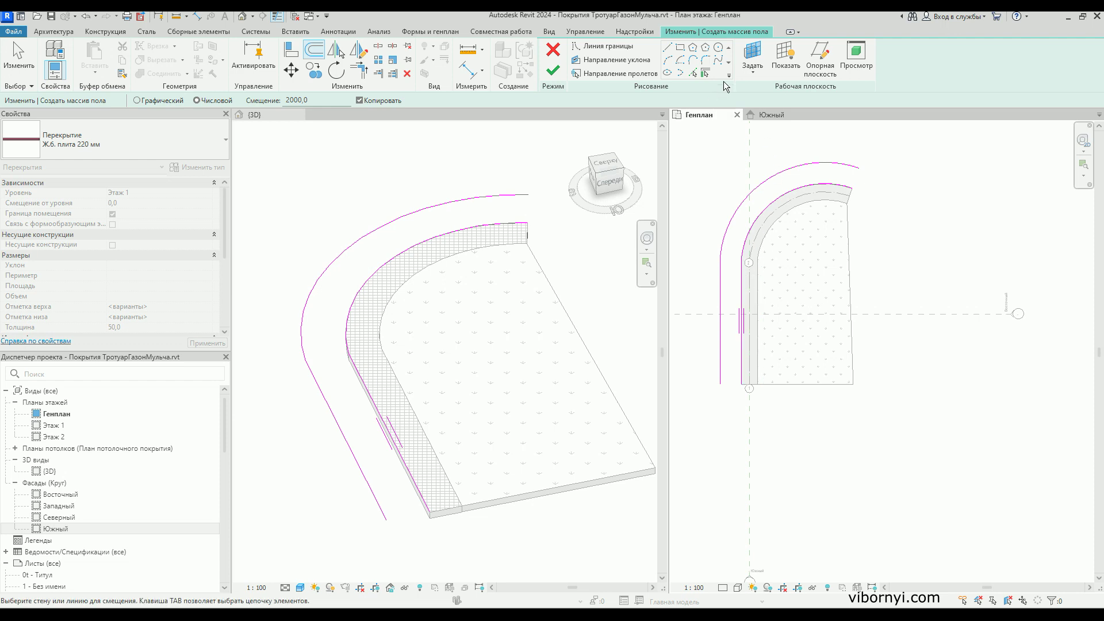
- Draw lines closing the strip's top and bottom ends, then finish the floor sketch
click(667, 47)
click(859, 167)
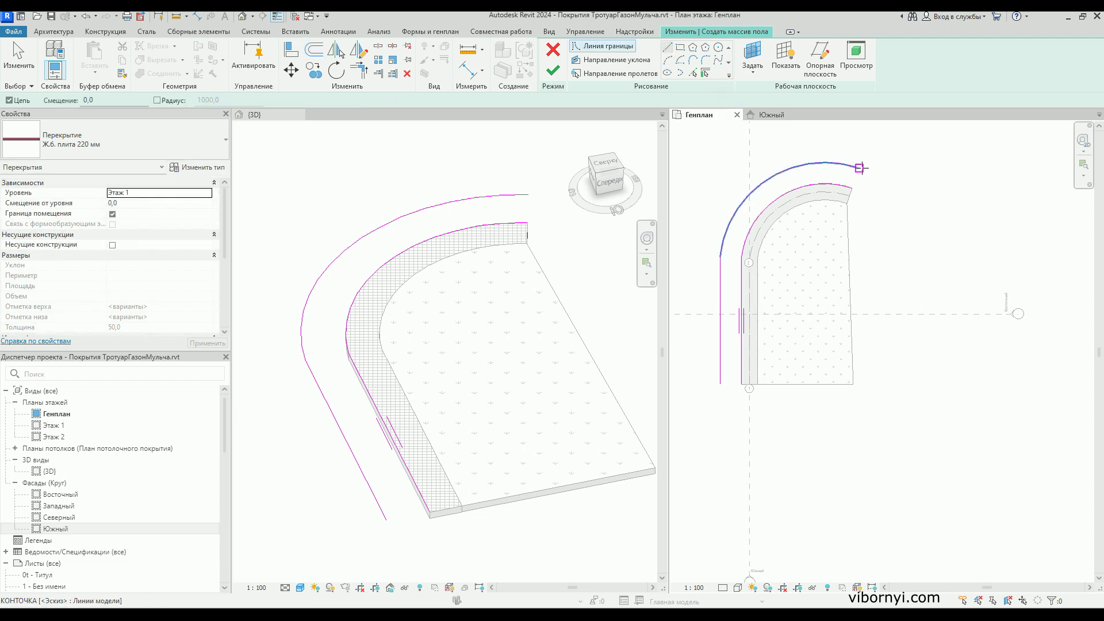
click(851, 188)
key(Escape)
click(741, 383)
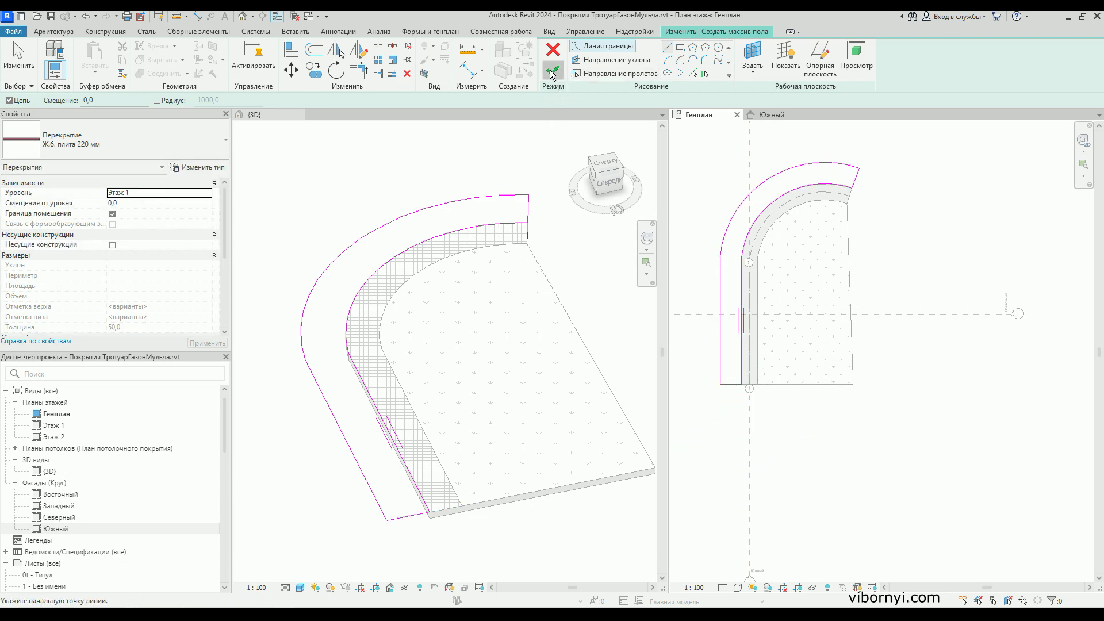
click(552, 71)
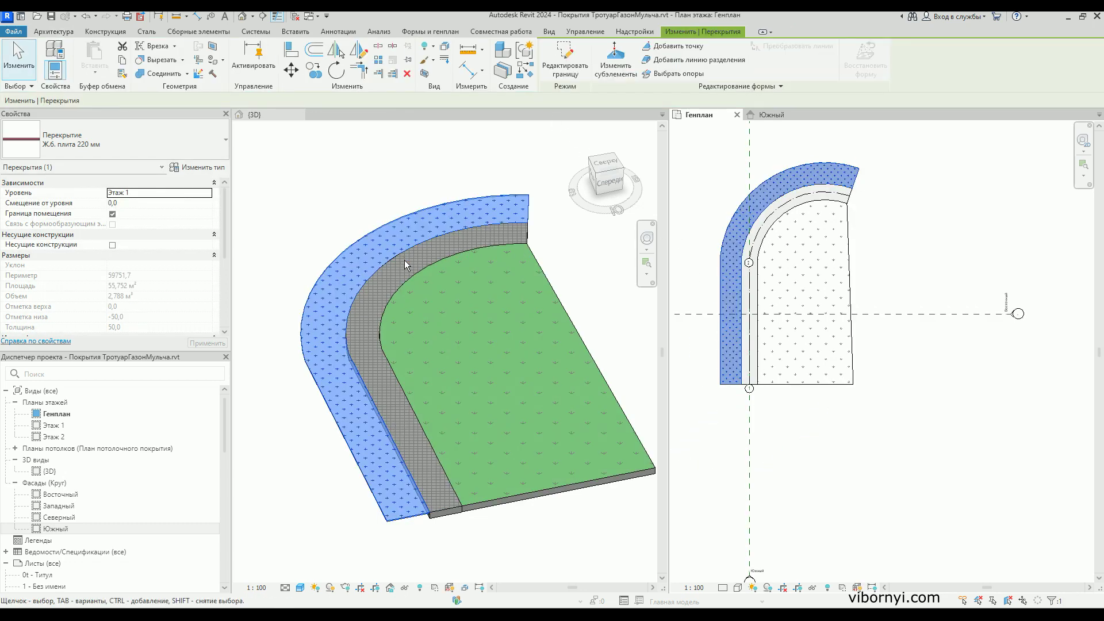
click(539, 230)
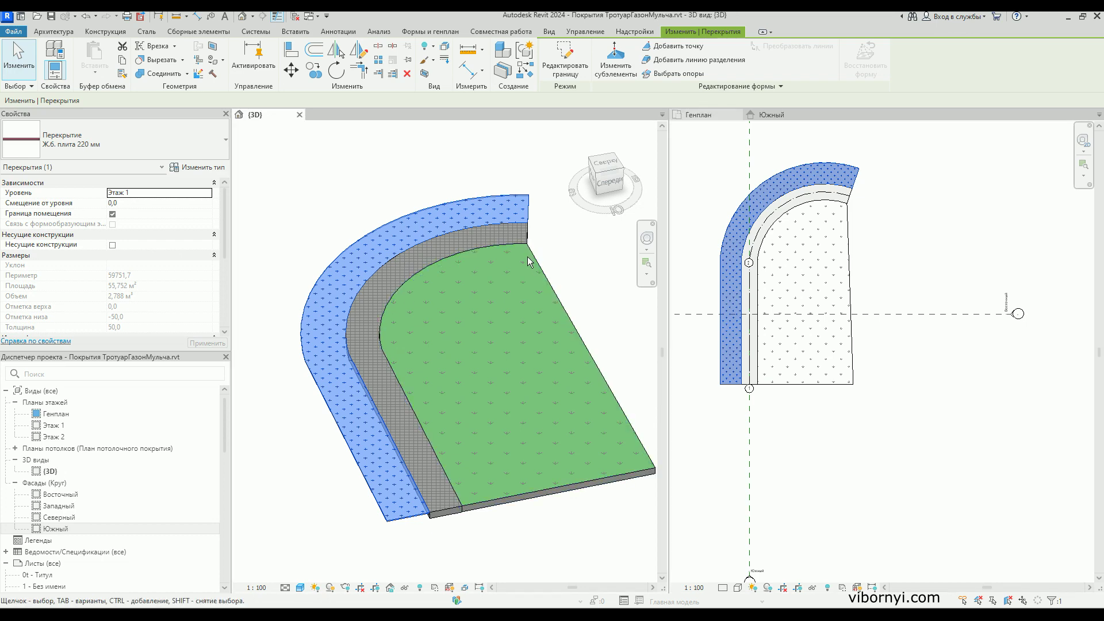
scroll(484, 249, up, 2)
scroll(484, 249, down, 2)
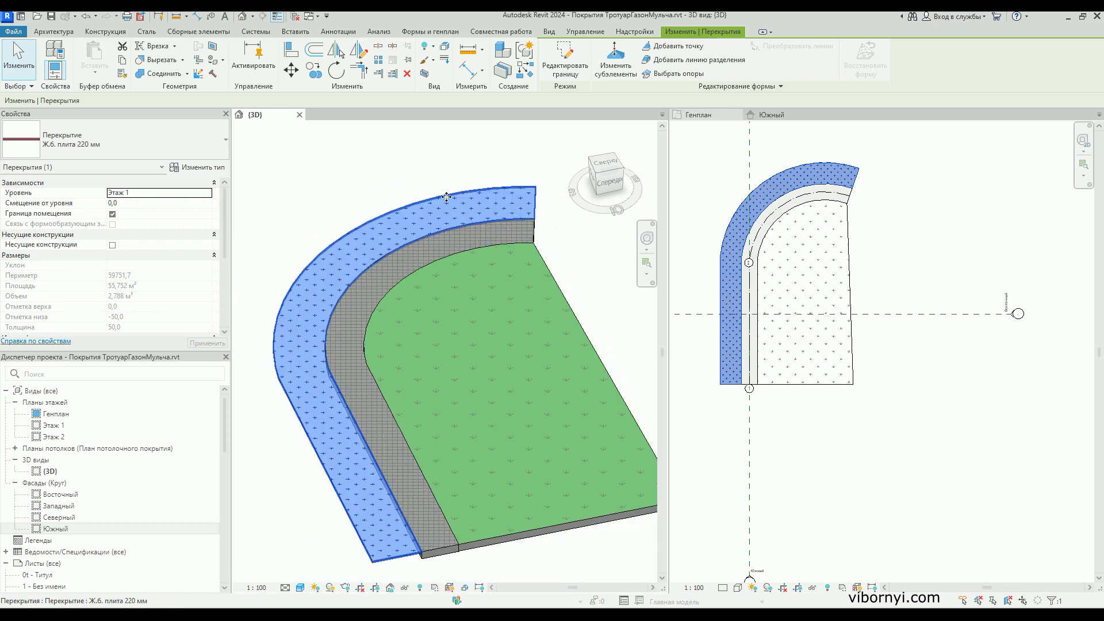
click(155, 138)
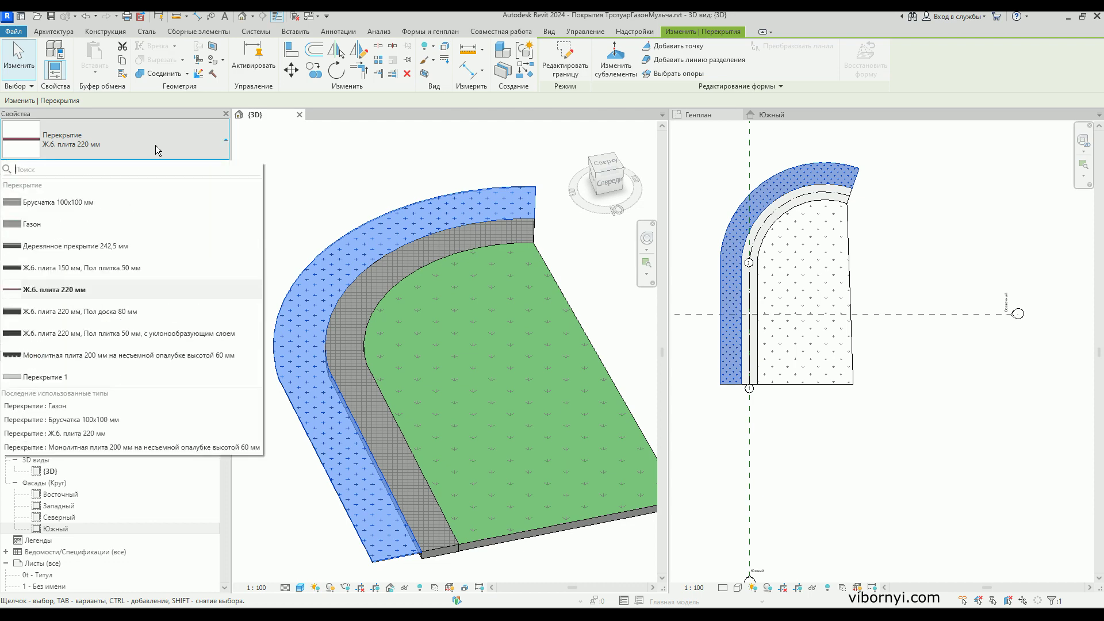
click(296, 195)
click(340, 238)
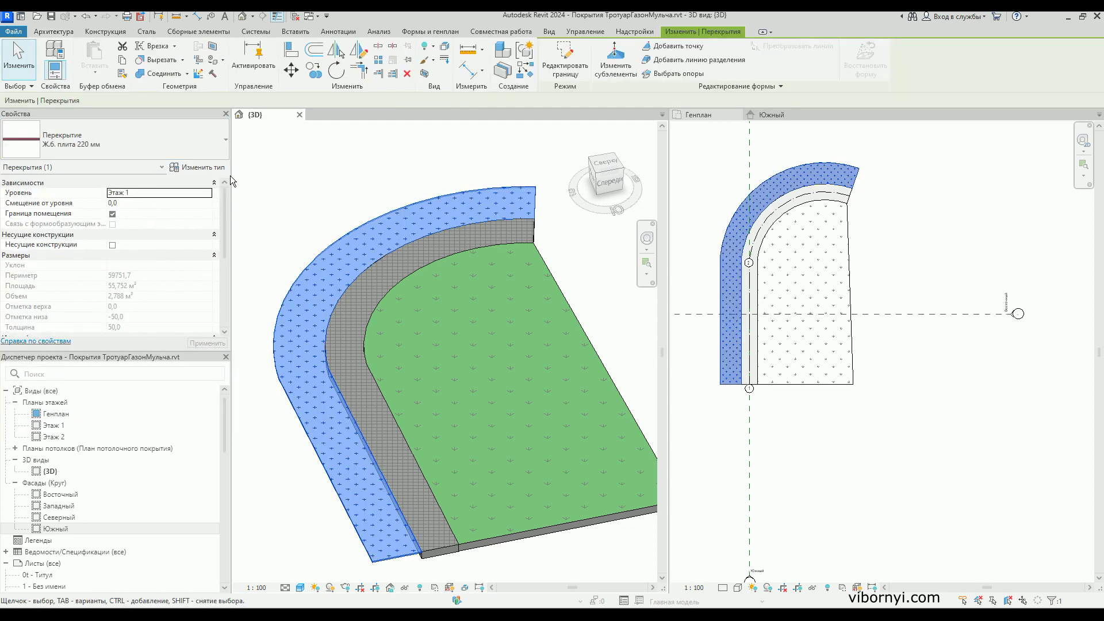
click(201, 167)
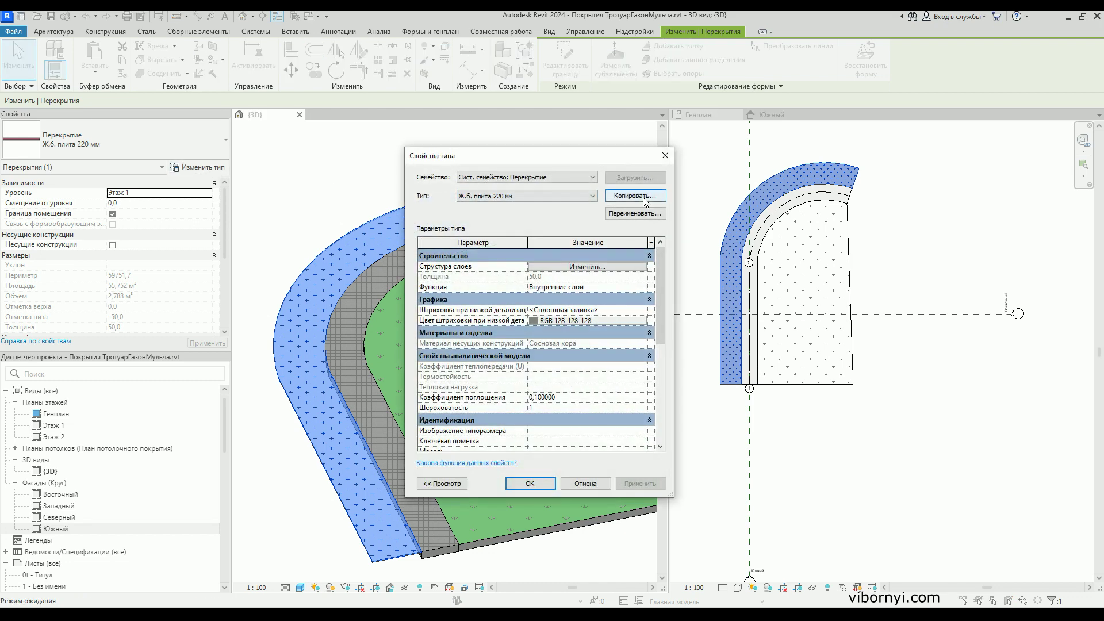
- Duplicate the strip's floor type under the name 'Сосновая кора'
click(640, 197)
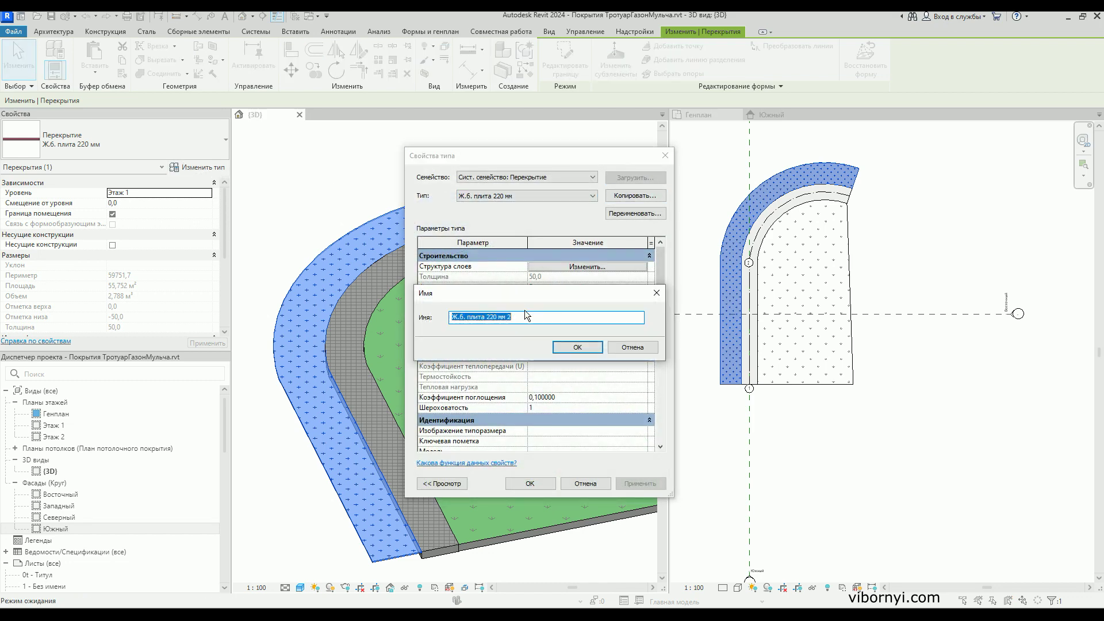
text(Co)
click(563, 349)
- Give the Сосновая кора layer material CROSS surface and cut patterns
click(567, 268)
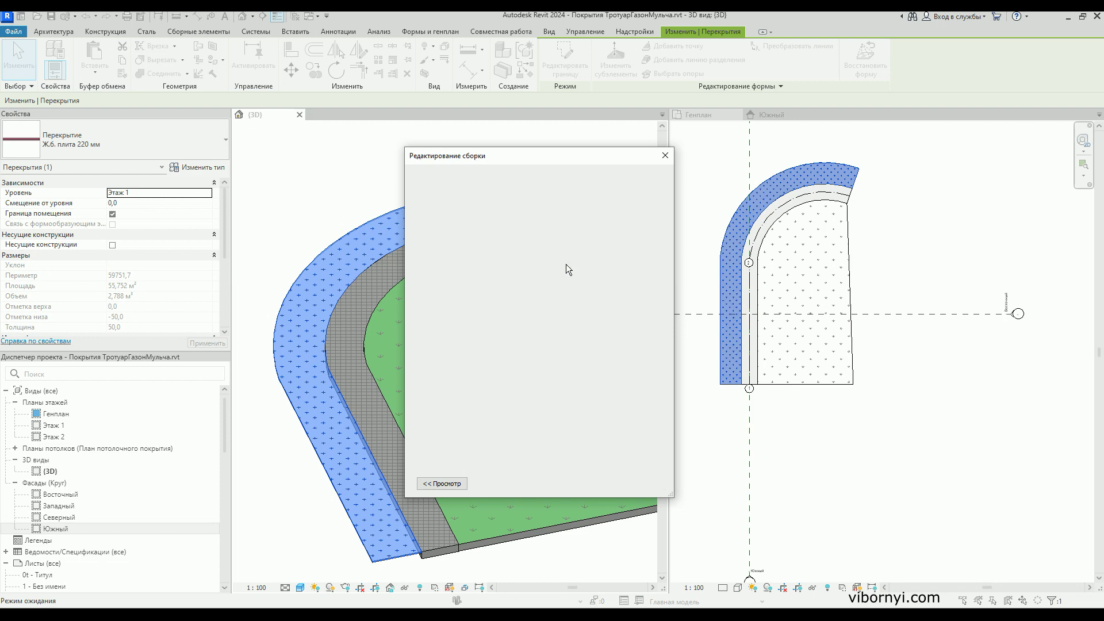
click(495, 291)
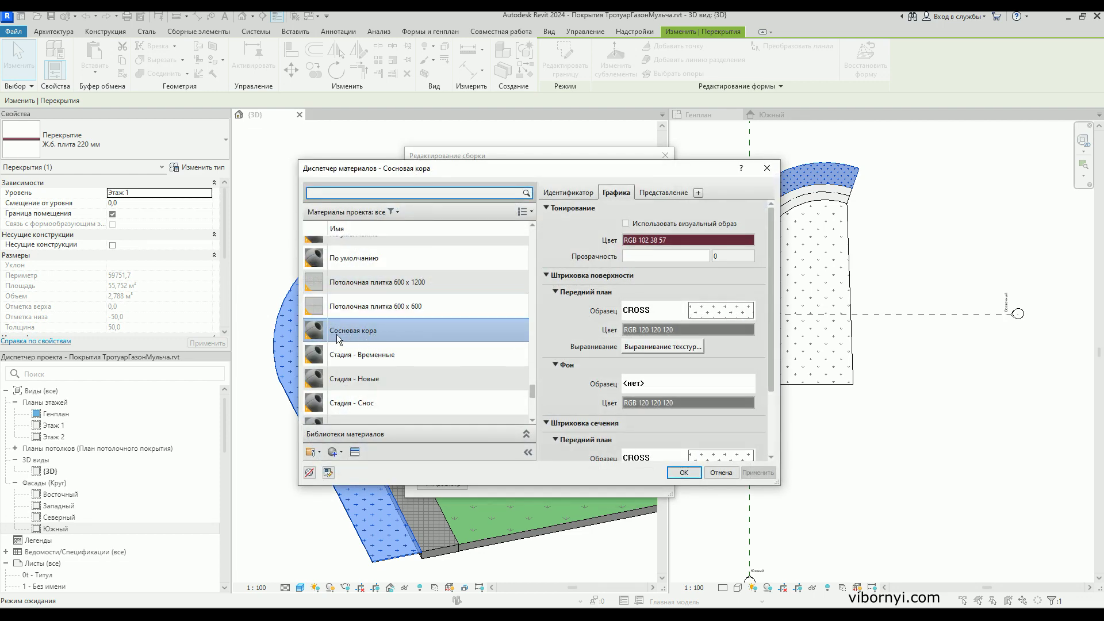
click(707, 314)
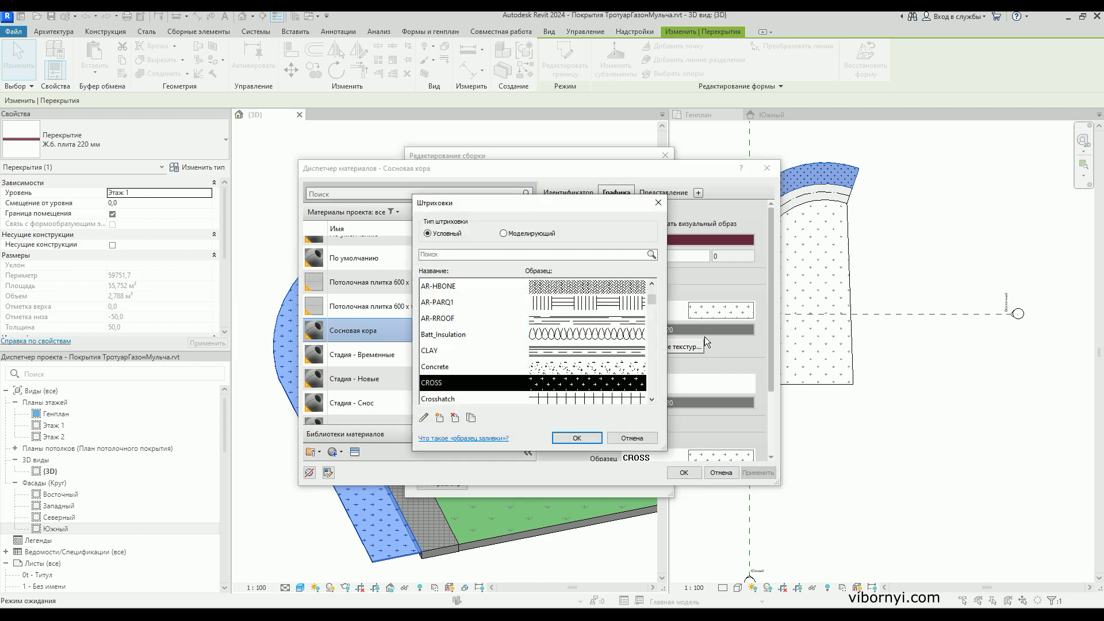
click(576, 438)
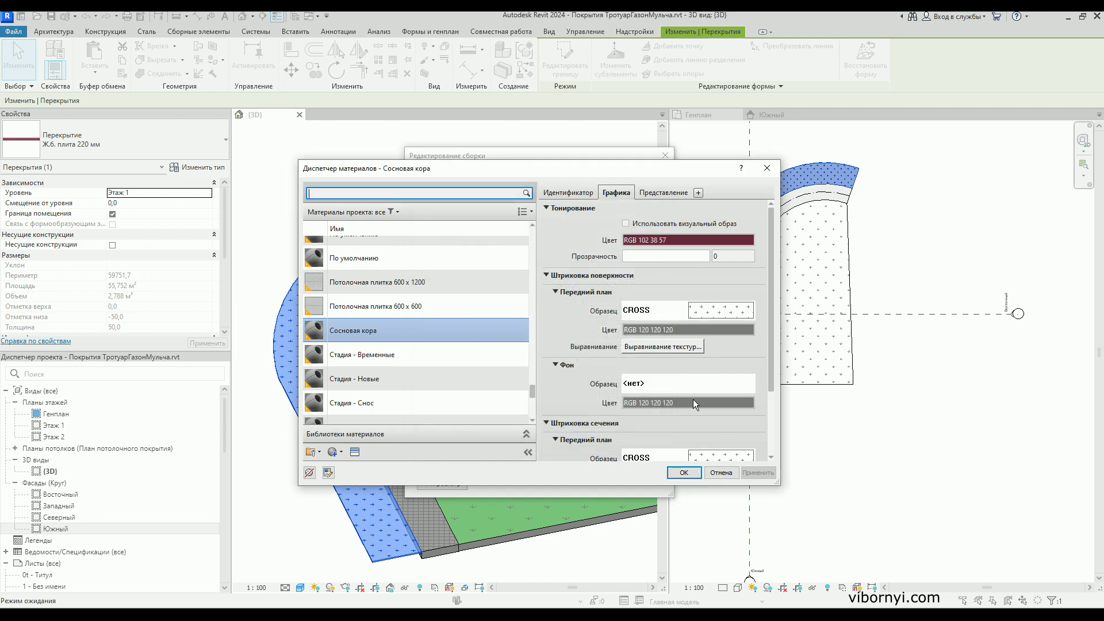
scroll(713, 395, down, 3)
click(713, 391)
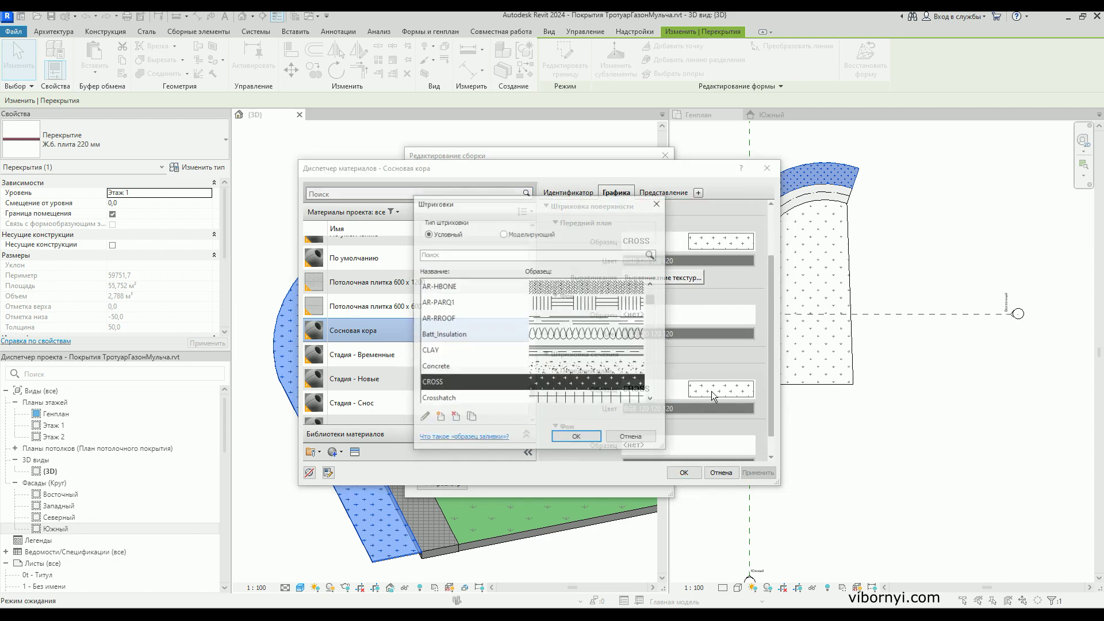
click(571, 431)
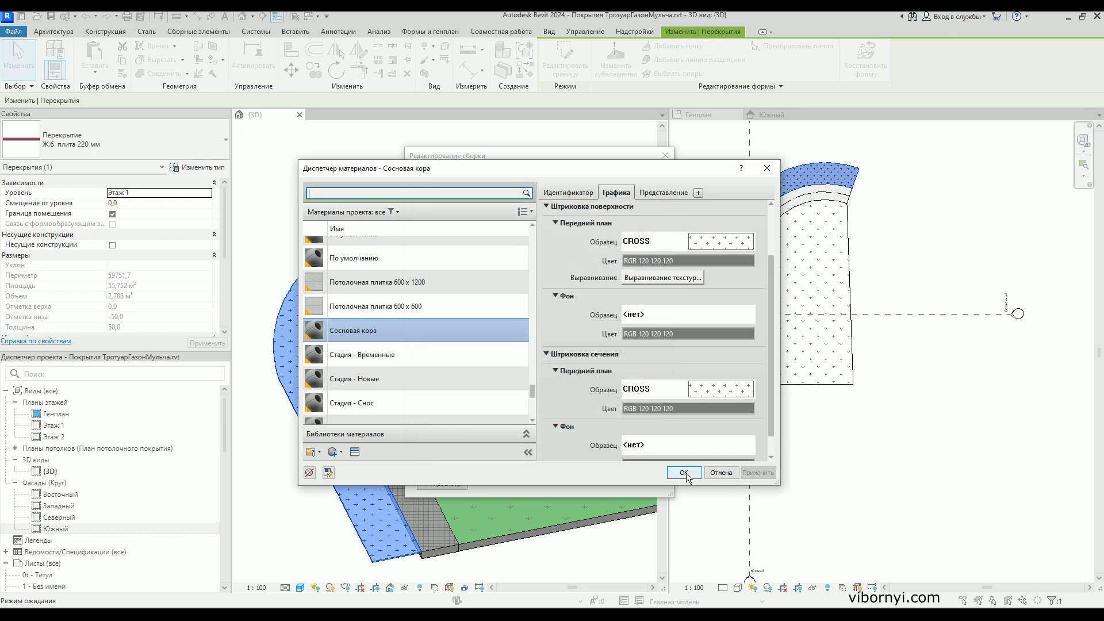
click(670, 473)
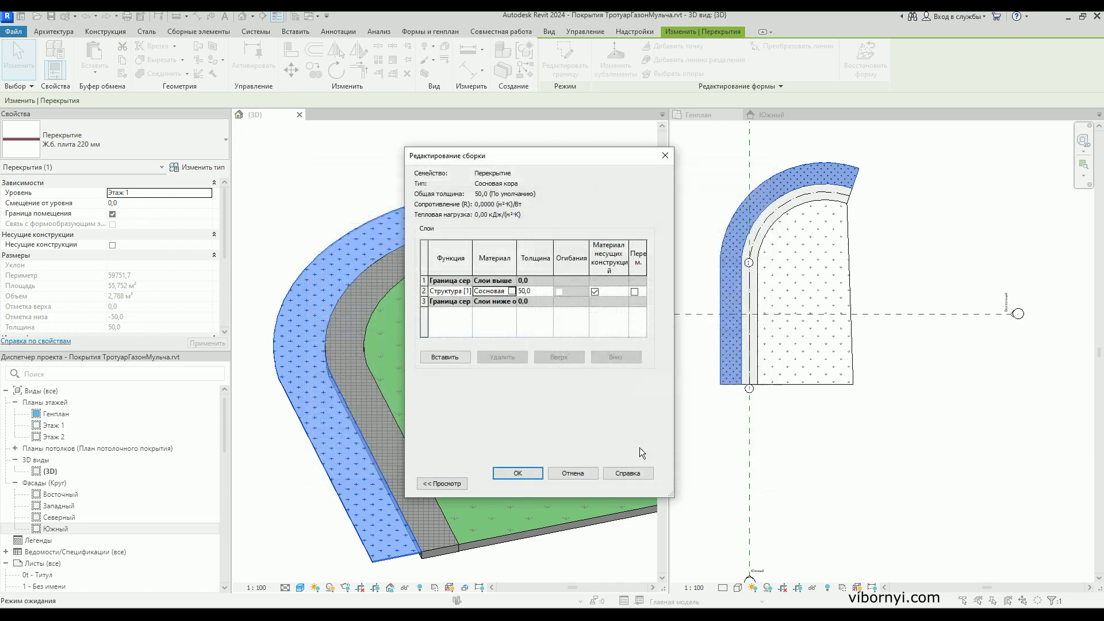
- Insert a new empty layer below the pine-bark layer
click(446, 358)
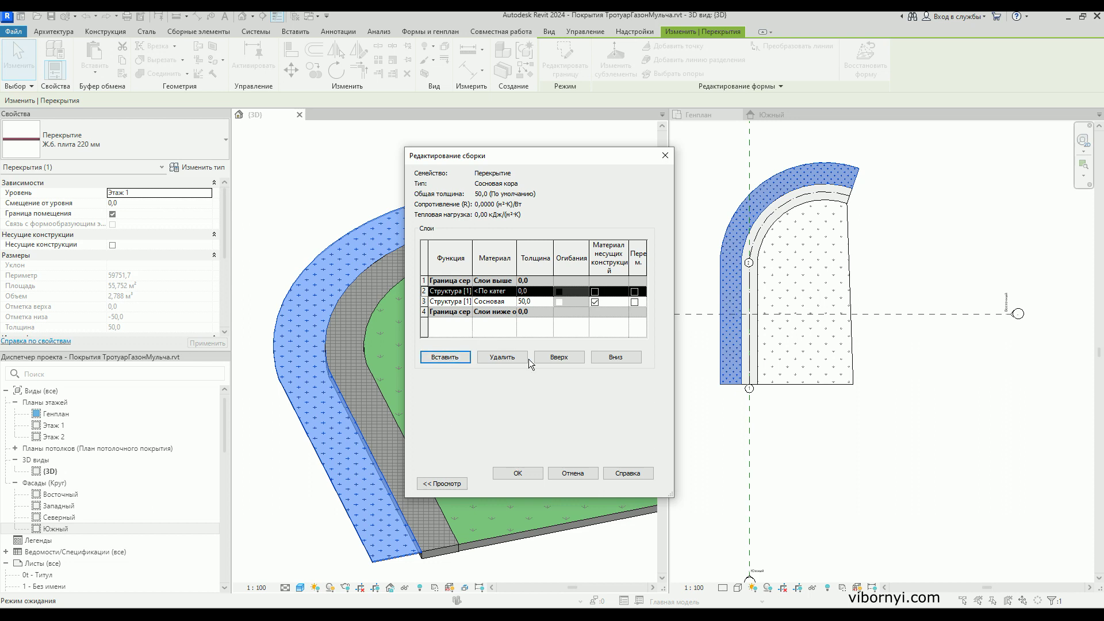
click(615, 359)
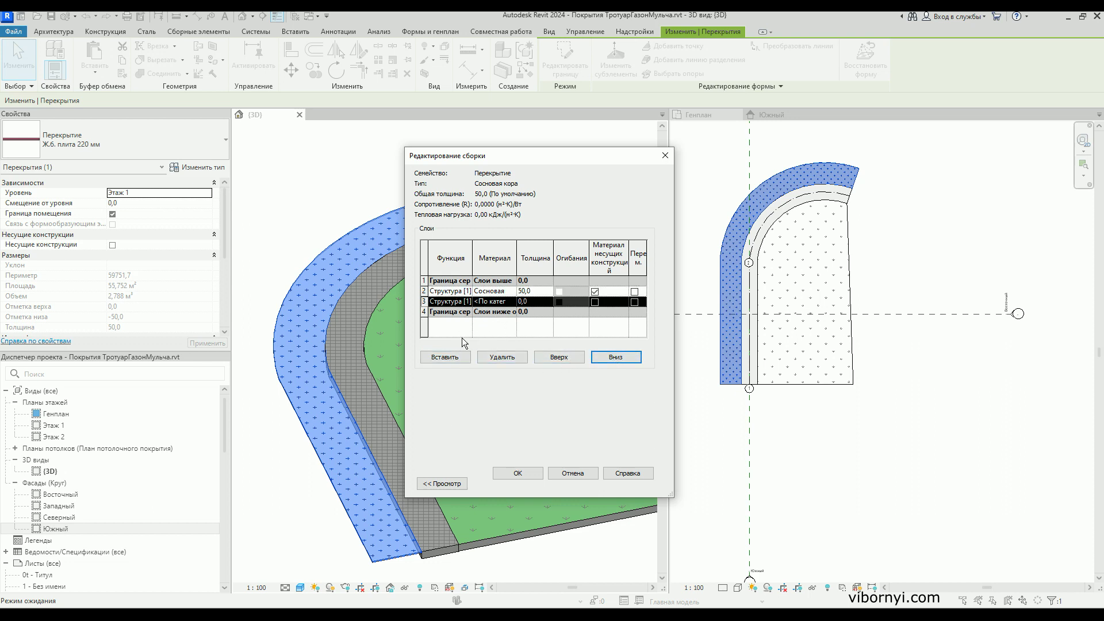
click(510, 302)
- Create a new material named Геотекстиль for the floor's bottom layer
click(512, 302)
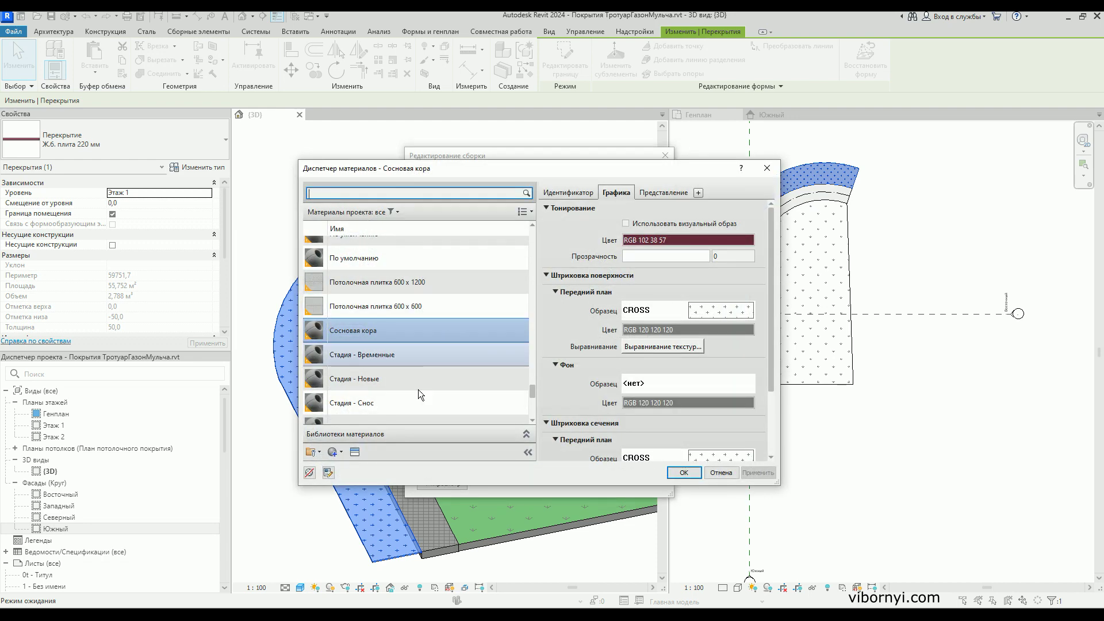
click(341, 452)
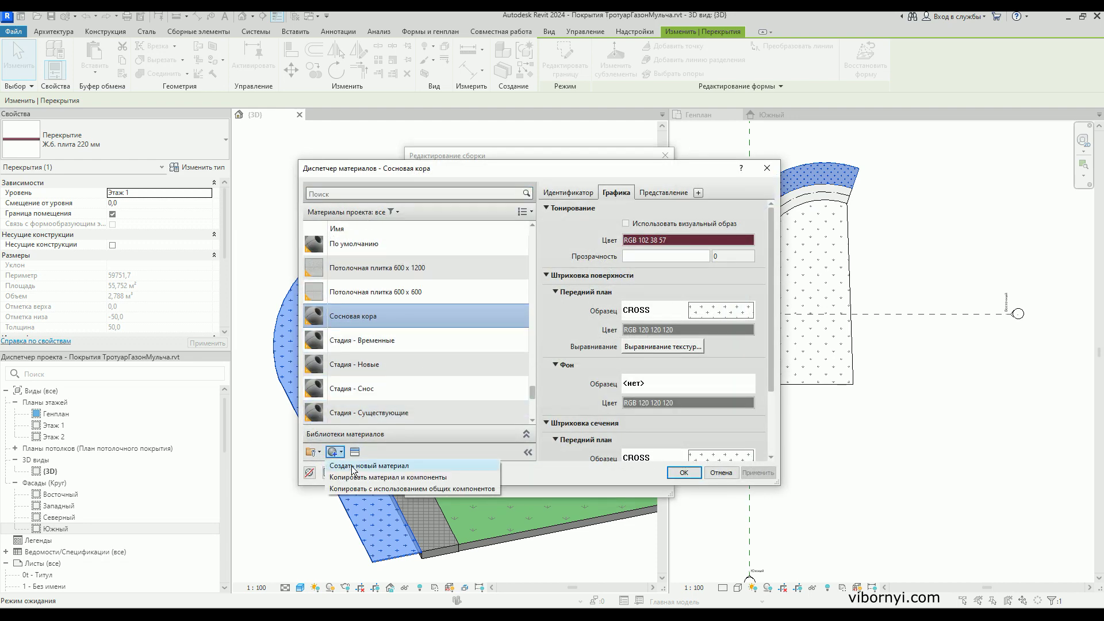
click(352, 466)
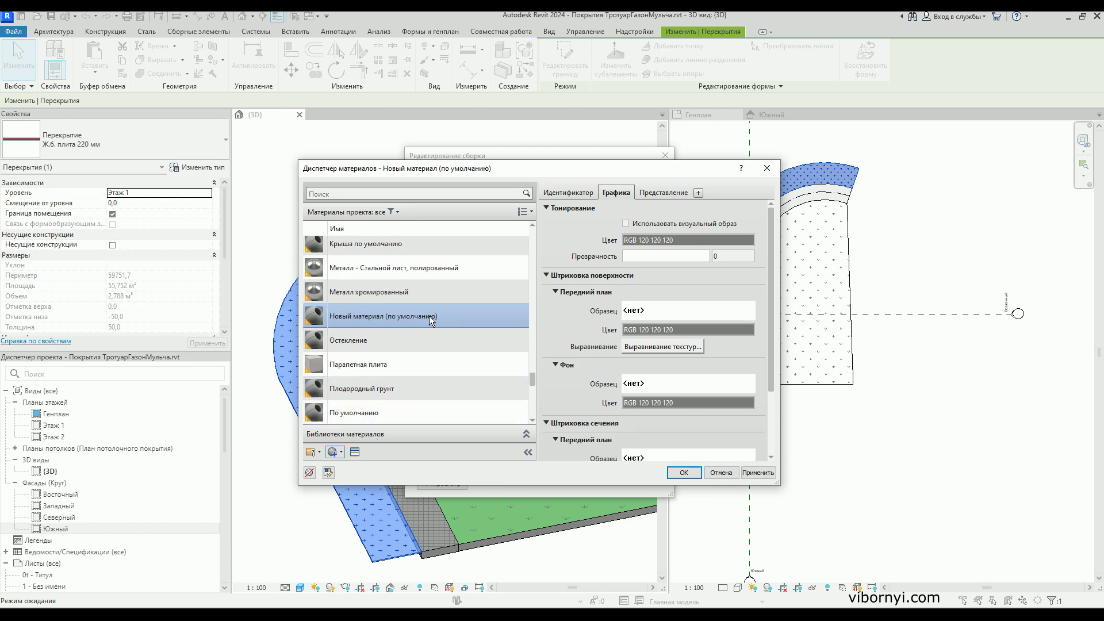
right_click(428, 316)
click(471, 363)
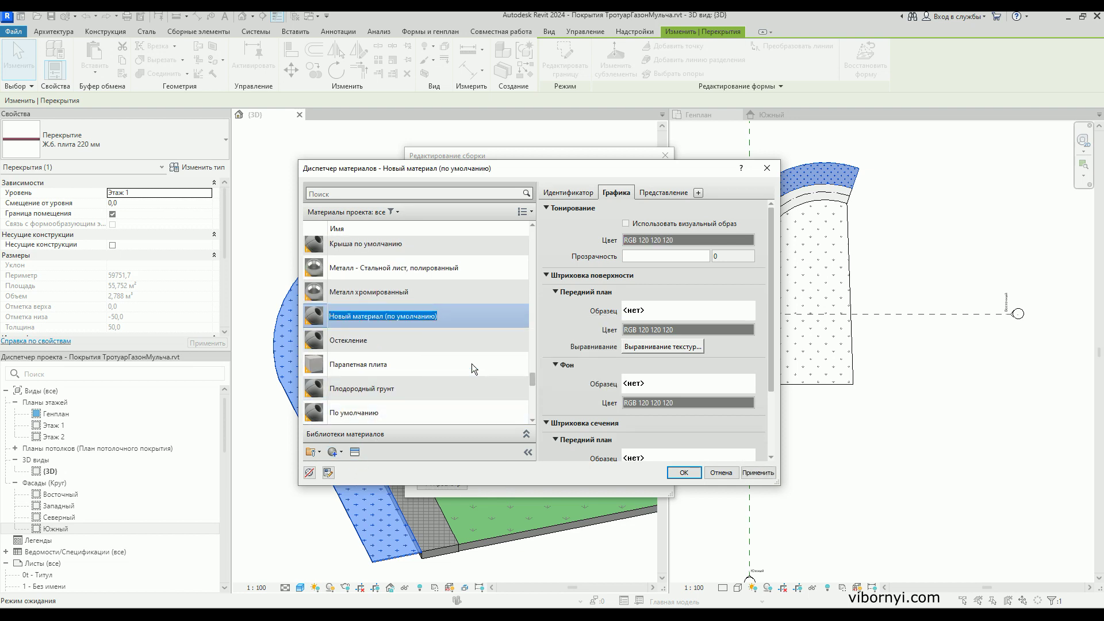
text(Геотекст)
text(и)
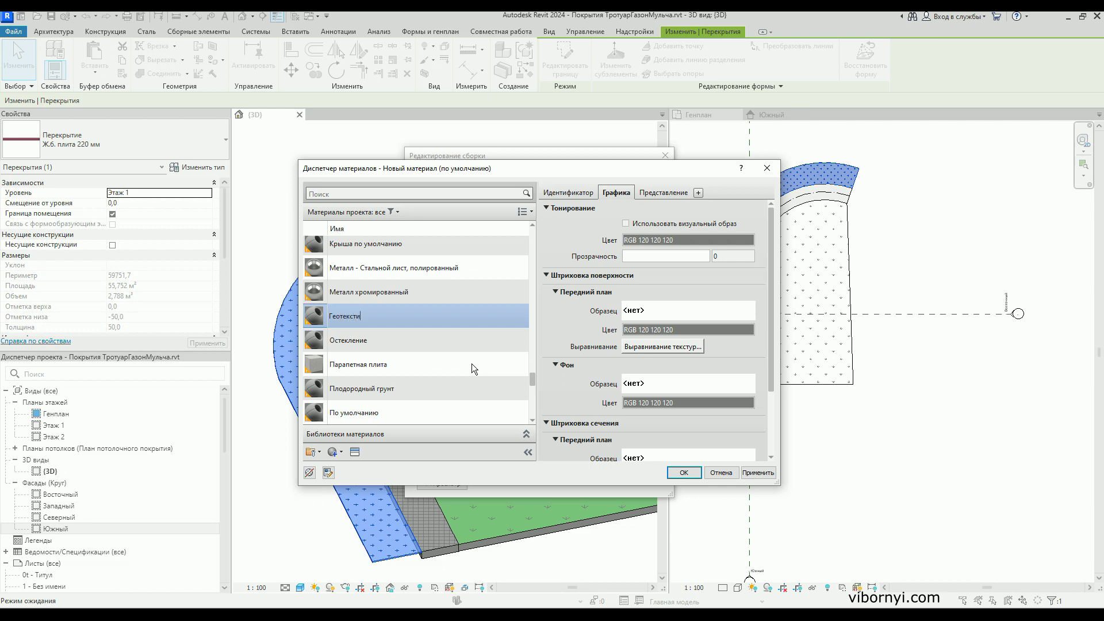
text(ль)
- Give Геотекстиль a Batt_Insulation cut pattern and assign it to the layer
scroll(649, 313, down, 2)
scroll(655, 325, down, 1)
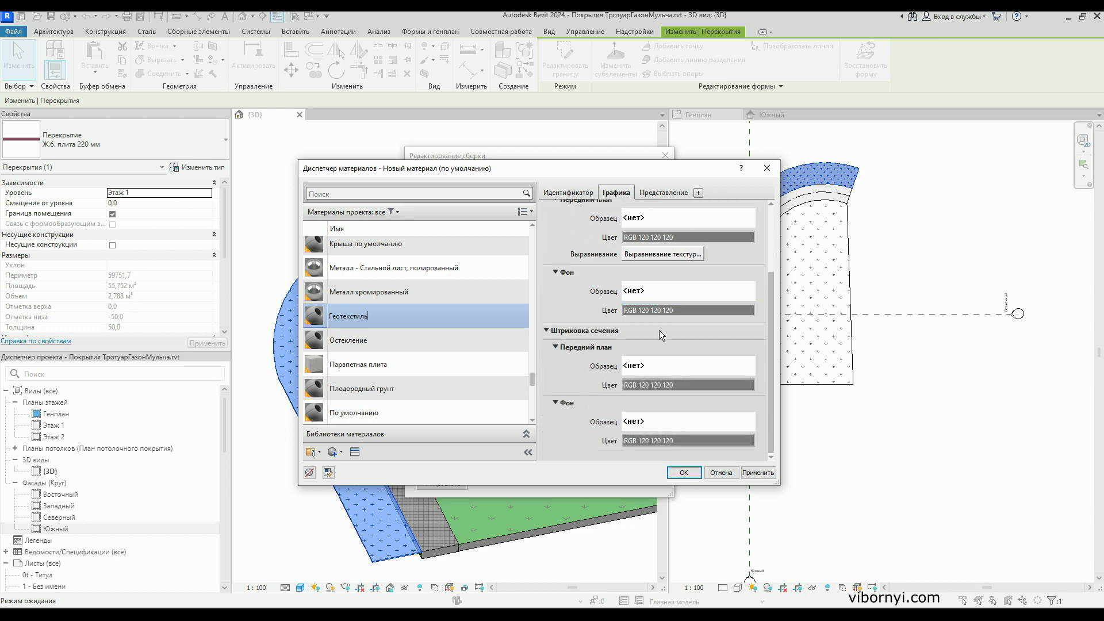
click(664, 371)
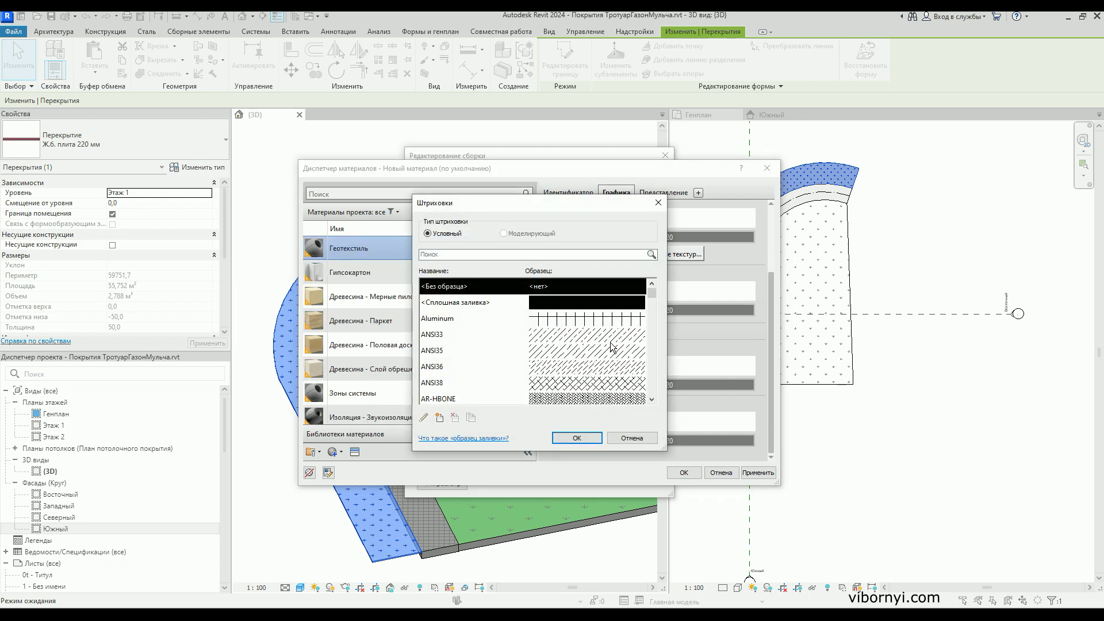
scroll(612, 347, down, 1)
scroll(612, 348, down, 1)
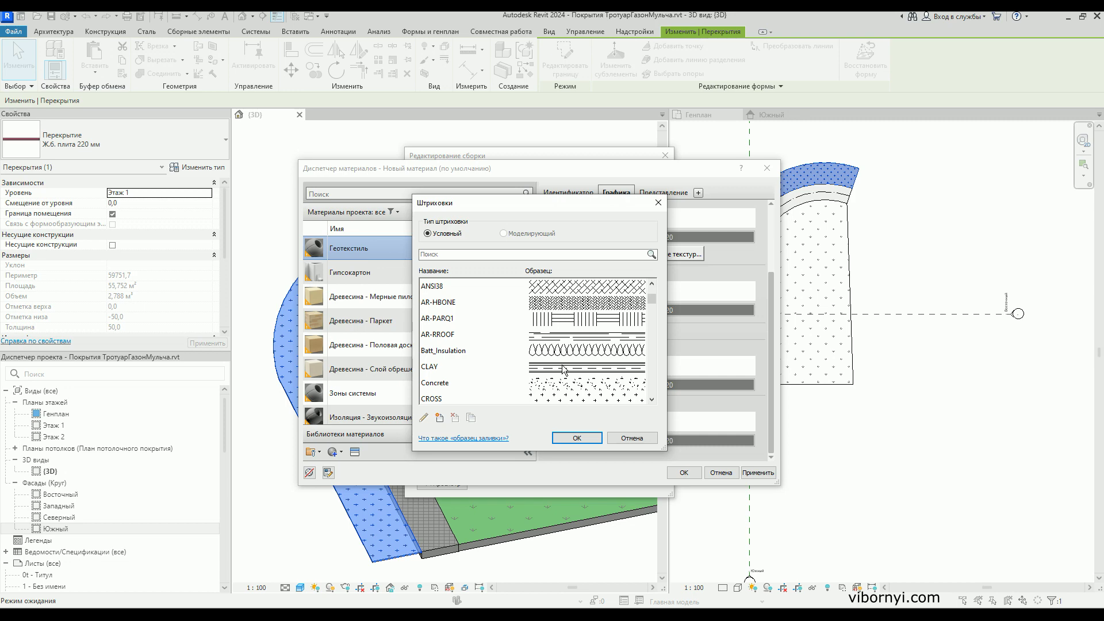
scroll(563, 369, down, 1)
scroll(564, 370, up, 1)
click(553, 353)
click(576, 438)
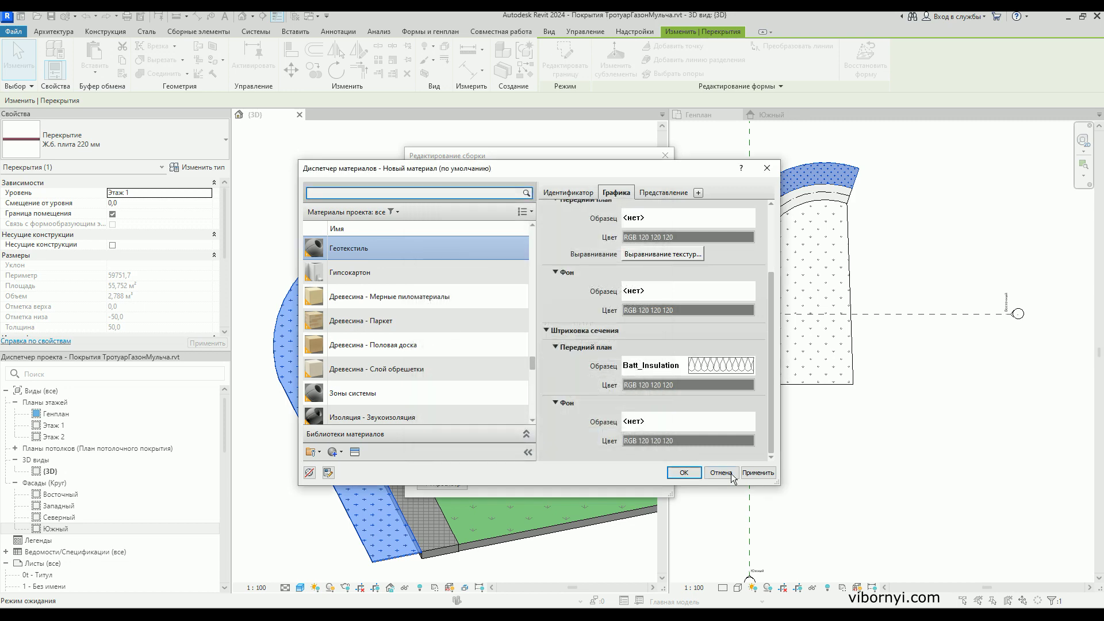
click(683, 472)
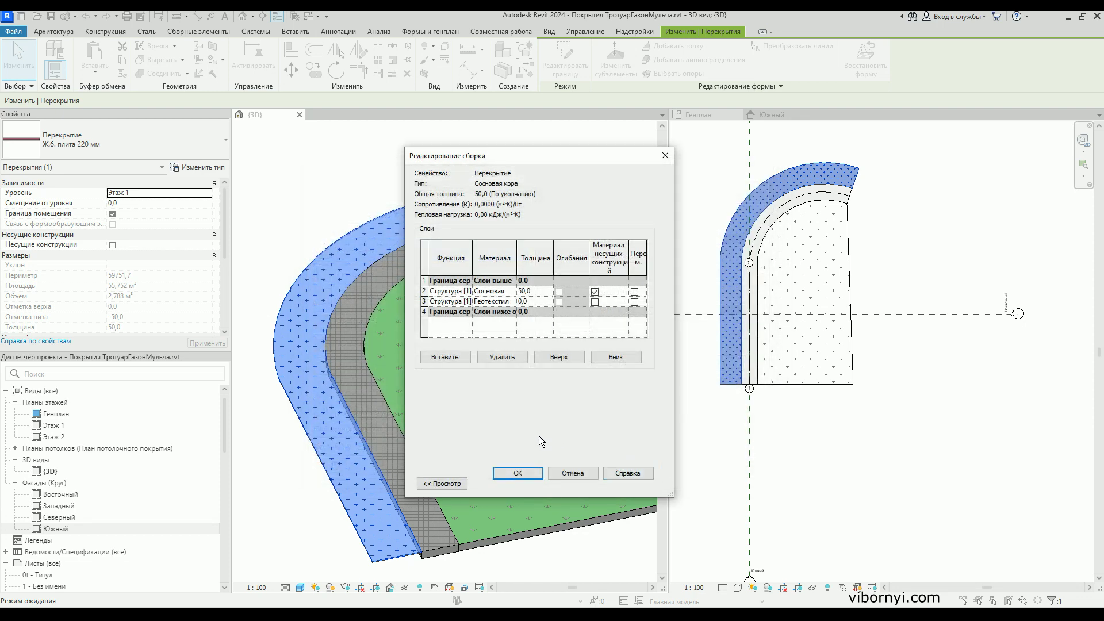
- Set the geotextile layer thickness so the Сосновая кора floor totals 55 mm
click(525, 302)
click(517, 473)
click(527, 487)
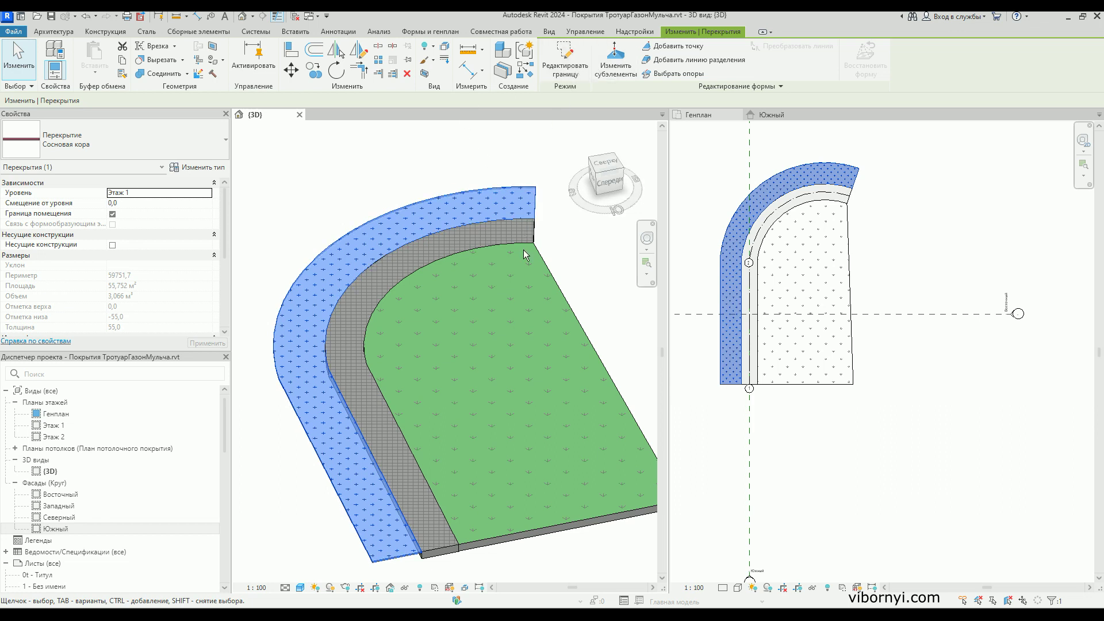
- Set the Сосновая кора floor's Offset from Level to -50
scroll(414, 573, up, 3)
scroll(414, 573, up, 3)
scroll(413, 573, up, 2)
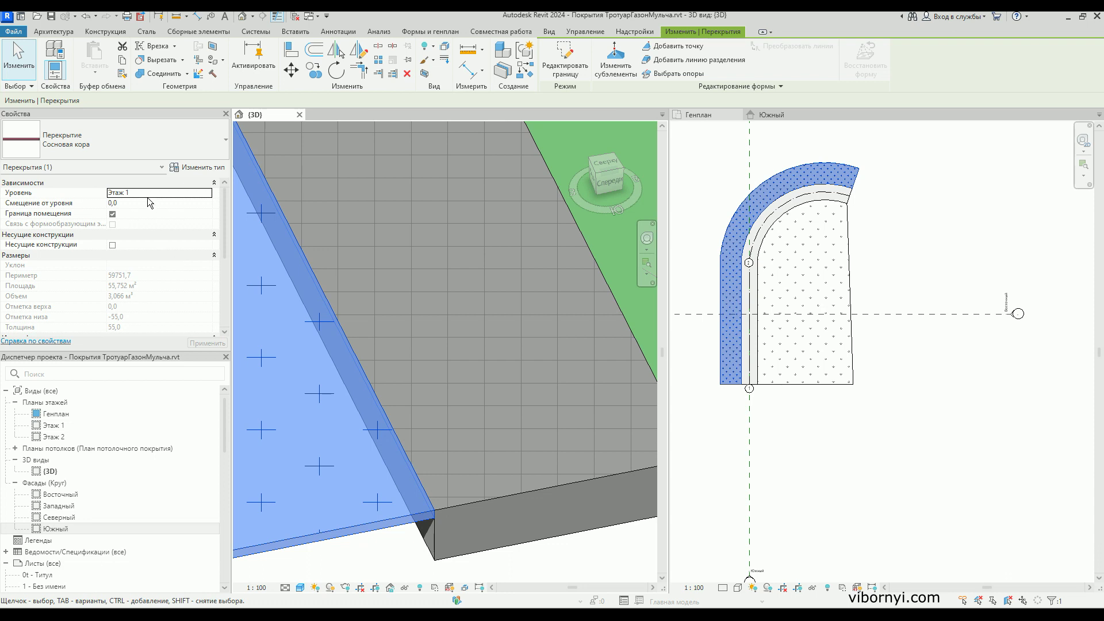
click(123, 203)
key(BackSpace)
text(-50)
key(Return)
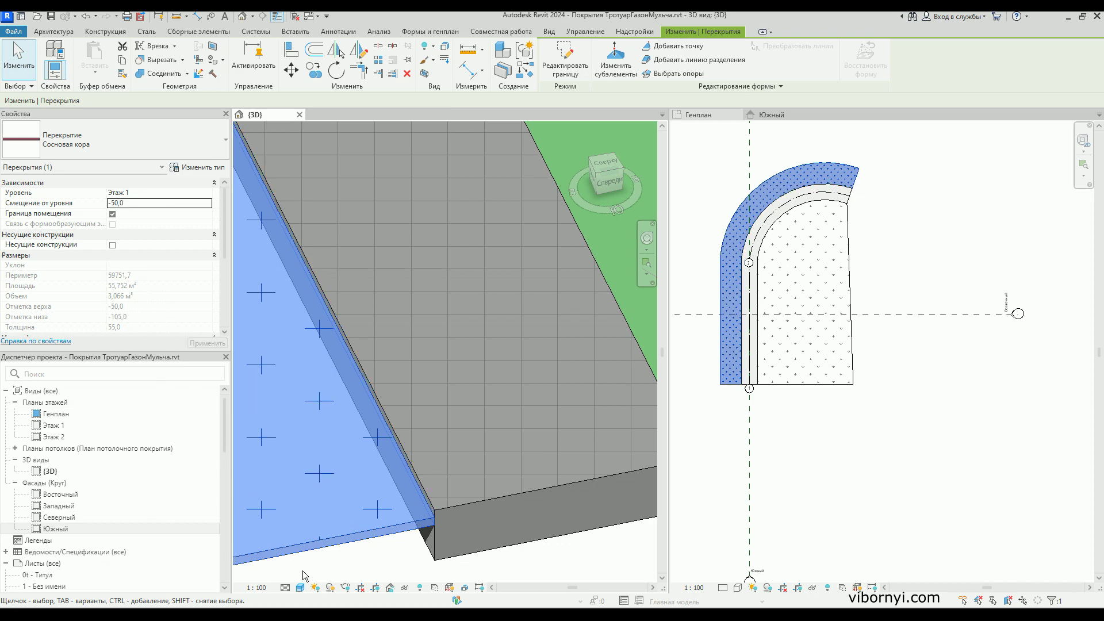
click(373, 561)
scroll(373, 526, down, 1)
scroll(372, 526, down, 1)
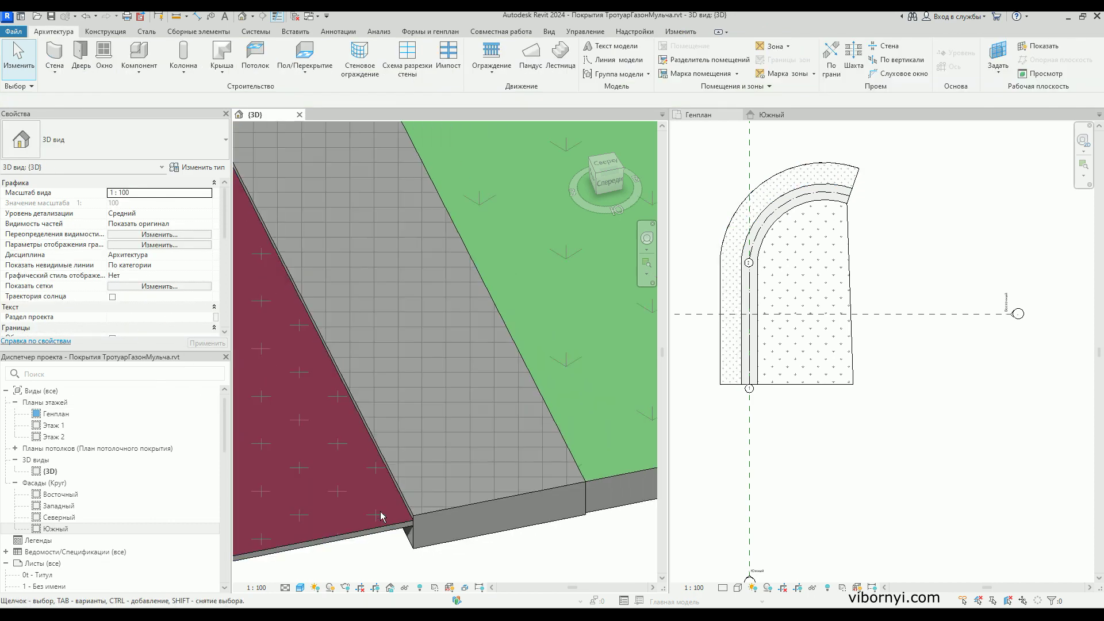
- Set the Газон lawn floor's Offset from Level to -50
scroll(401, 500, down, 1)
scroll(401, 504, down, 2)
click(363, 311)
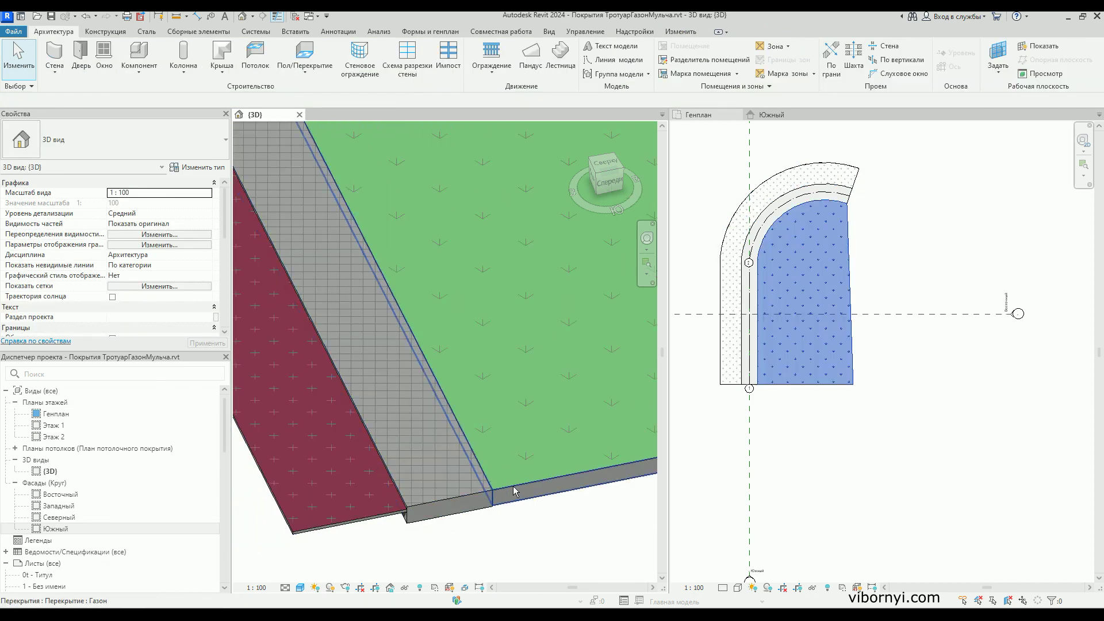
click(133, 203)
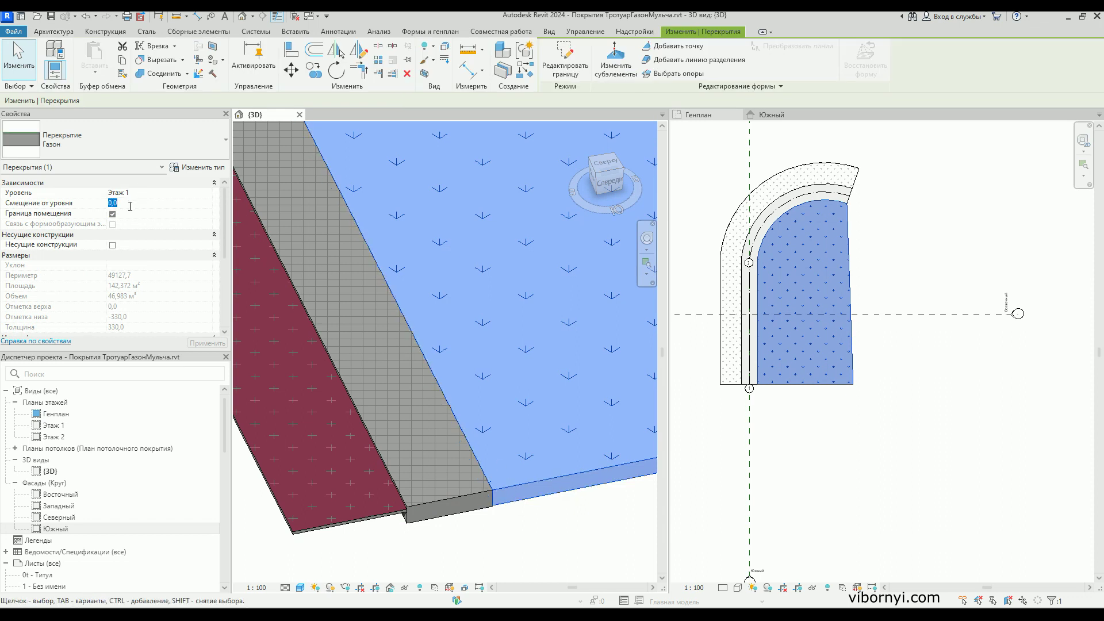
text(-50)
click(208, 343)
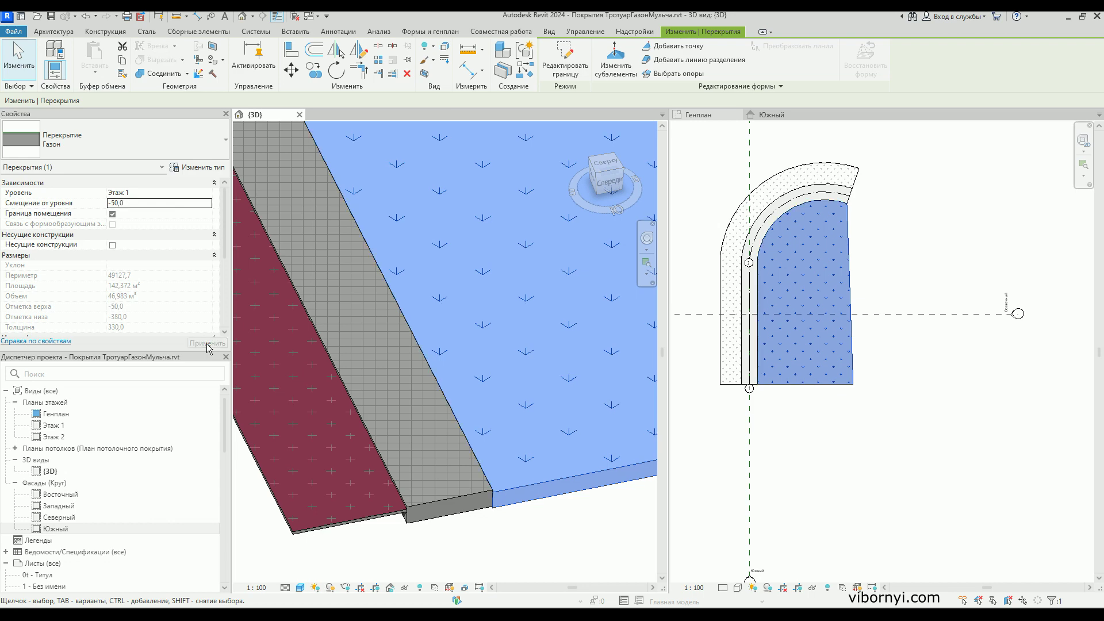
- Orbit the 3D view to check the lowered slabs edge-on
scroll(524, 468, down, 3)
scroll(524, 468, down, 2)
mouse_move(553, 391)
middle_down()
mouse_move(552, 405)
mouse_move(532, 406)
middle_up()
scroll(476, 254, up, 2)
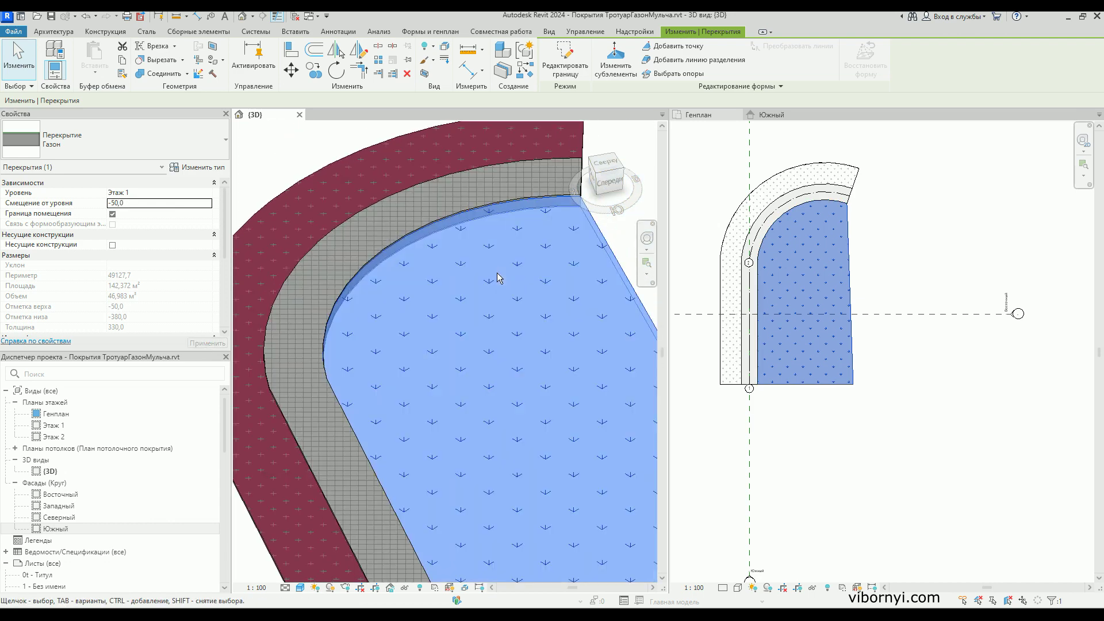
scroll(485, 276, down, 2)
scroll(522, 359, up, 1)
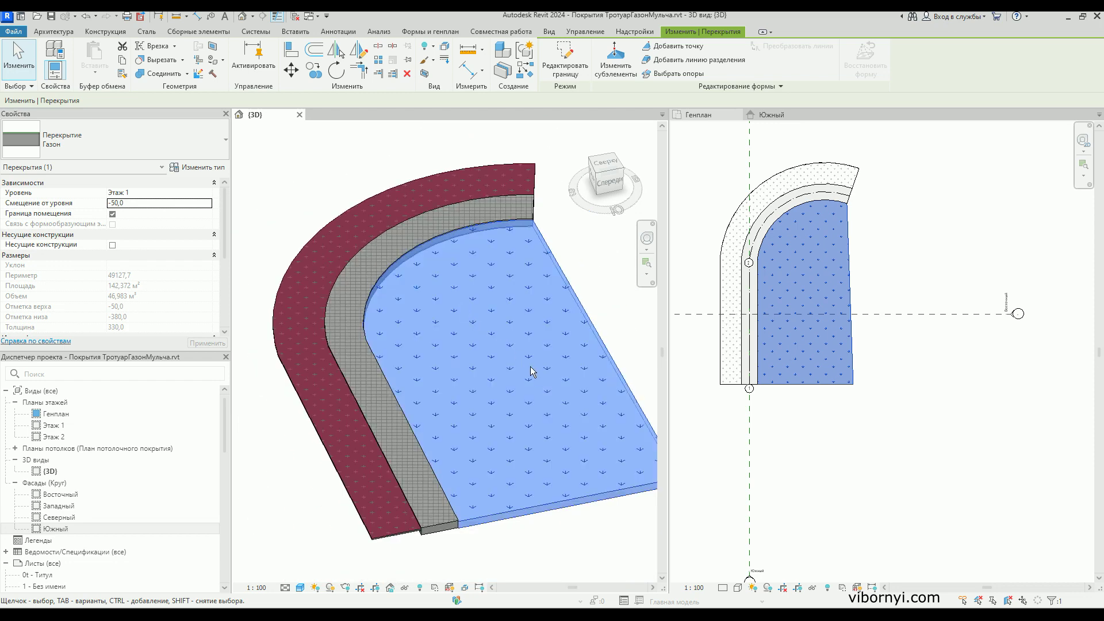
mouse_move(530, 371)
shift+middle_down()
mouse_move(492, 289)
mouse_move(444, 454)
shift+middle_up()
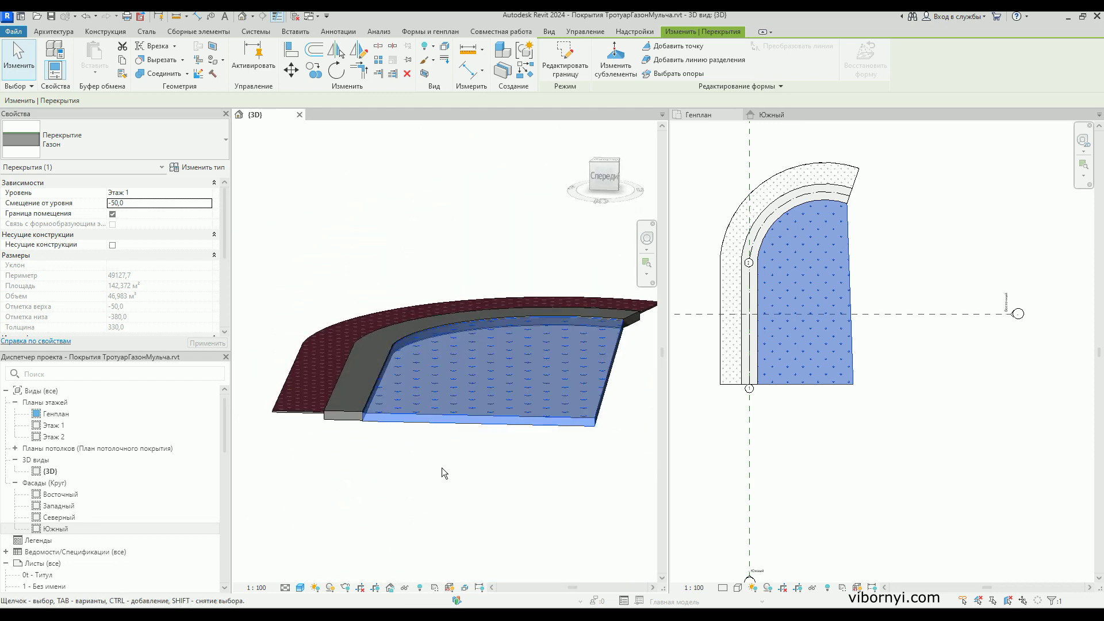
click(451, 431)
scroll(502, 301, up, 2)
scroll(492, 314, up, 2)
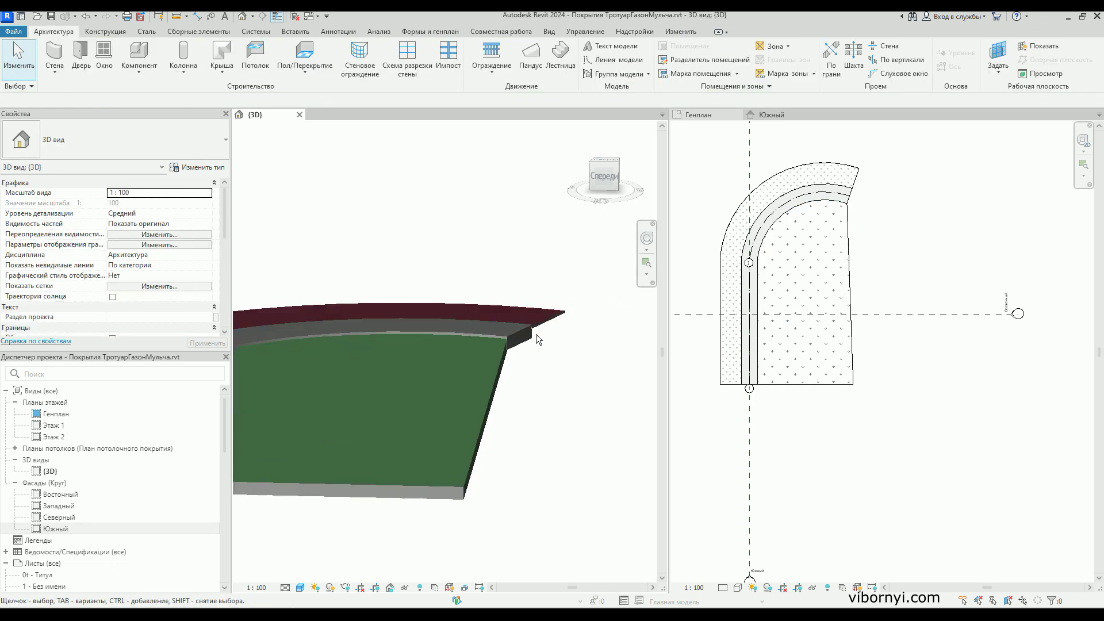
- Raise one corner point of the Газон lawn slab to 150
scroll(538, 340, up, 2)
scroll(554, 316, down, 3)
mouse_move(554, 315)
shift+middle_down()
mouse_move(438, 382)
mouse_move(510, 405)
shift+middle_up()
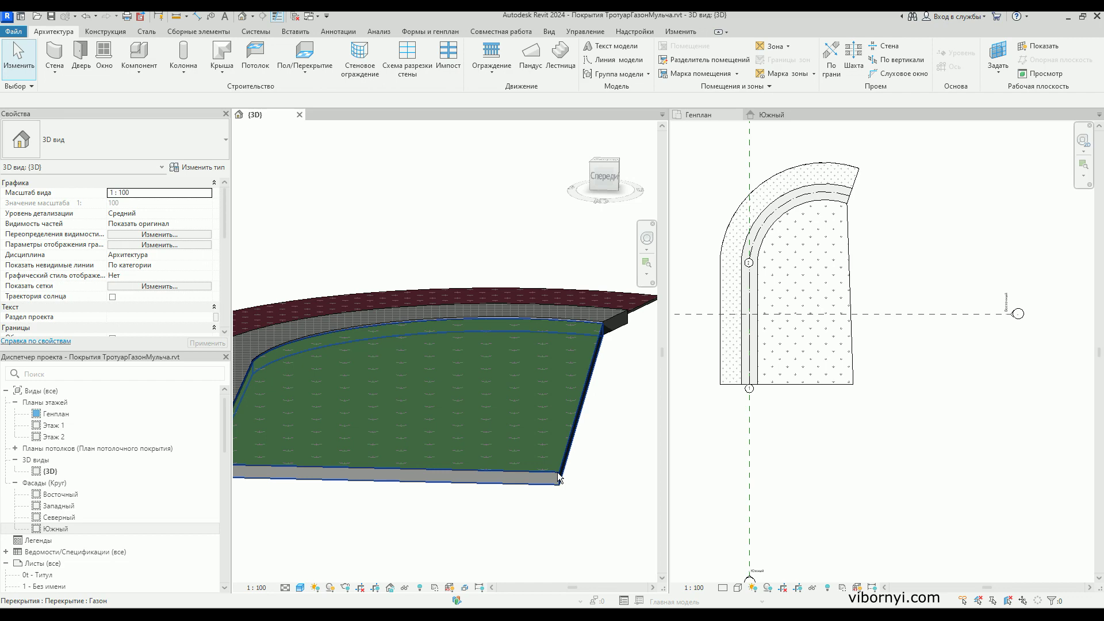
click(555, 454)
click(615, 63)
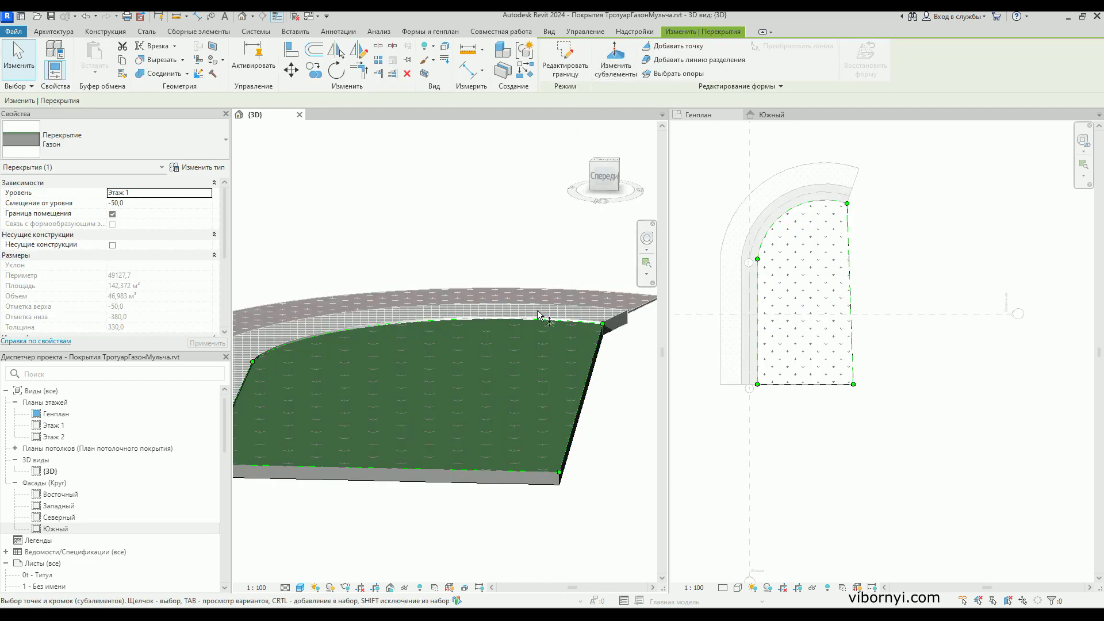
click(559, 472)
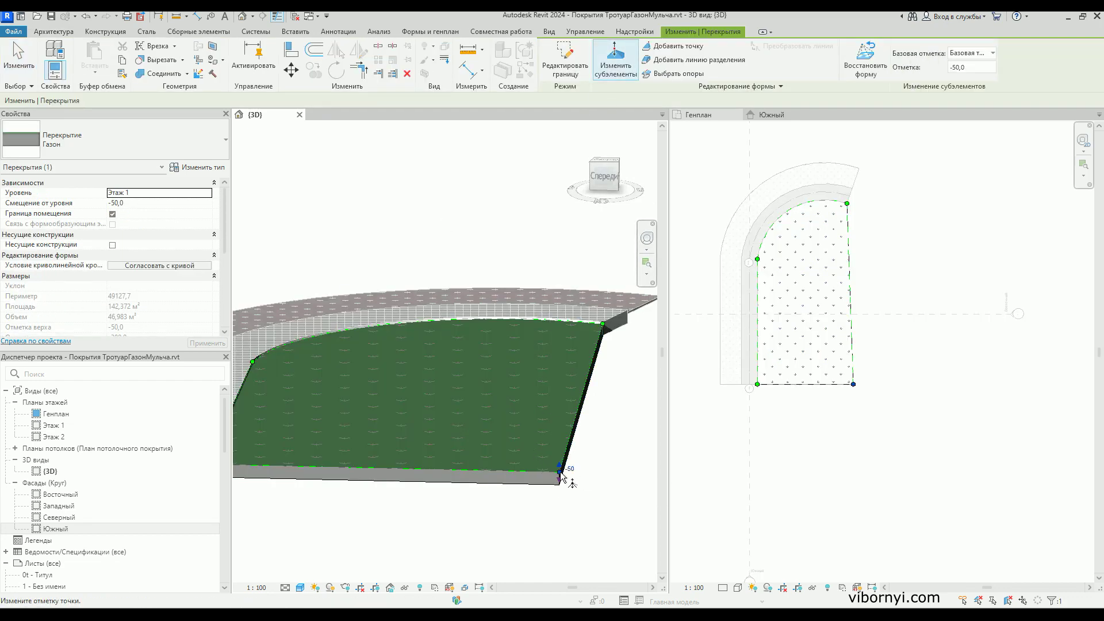
drag(560, 471, 560, 463)
key(Escape)
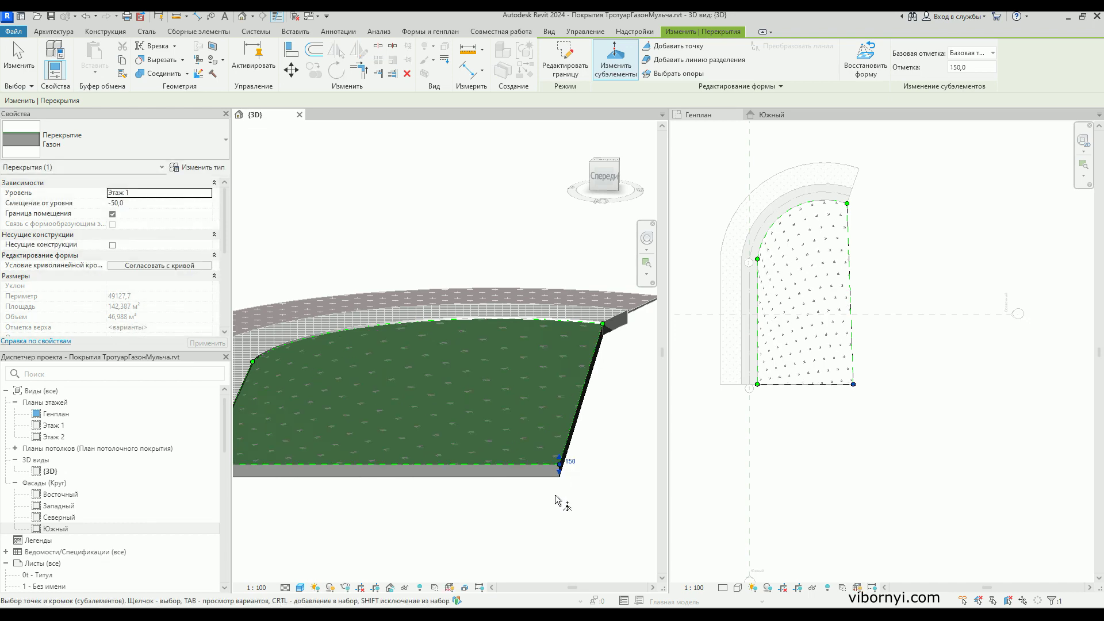
click(512, 188)
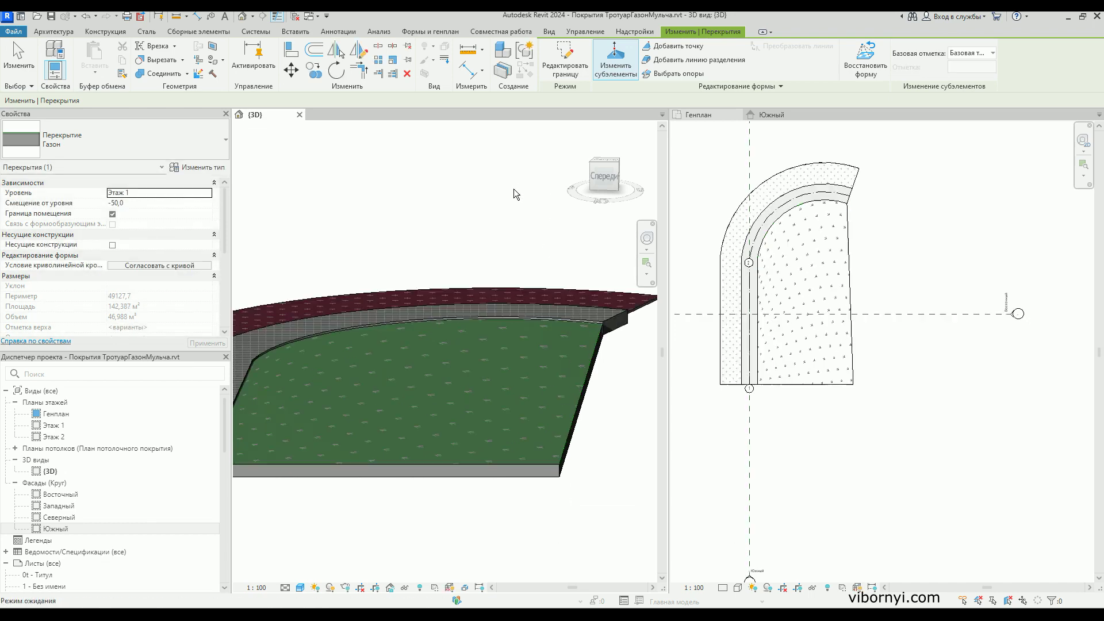
- Raise the lawn slab's near corner point to 350 and exit shape editing
mouse_move(514, 445)
shift+middle_down()
mouse_move(571, 444)
mouse_move(463, 463)
mouse_move(461, 399)
mouse_move(456, 416)
shift+middle_up()
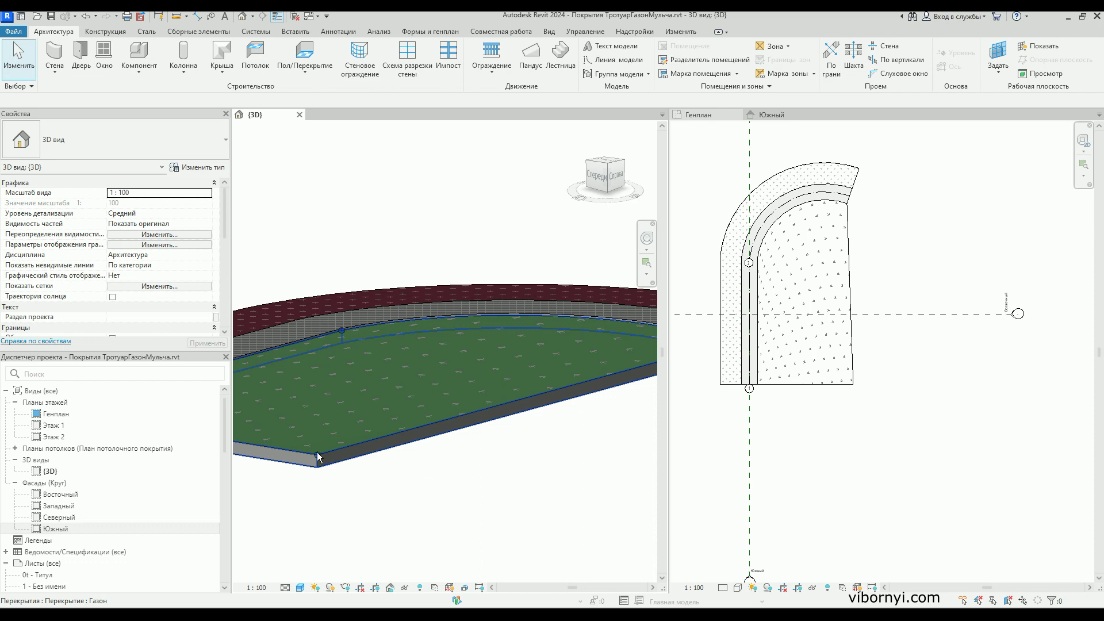
click(317, 457)
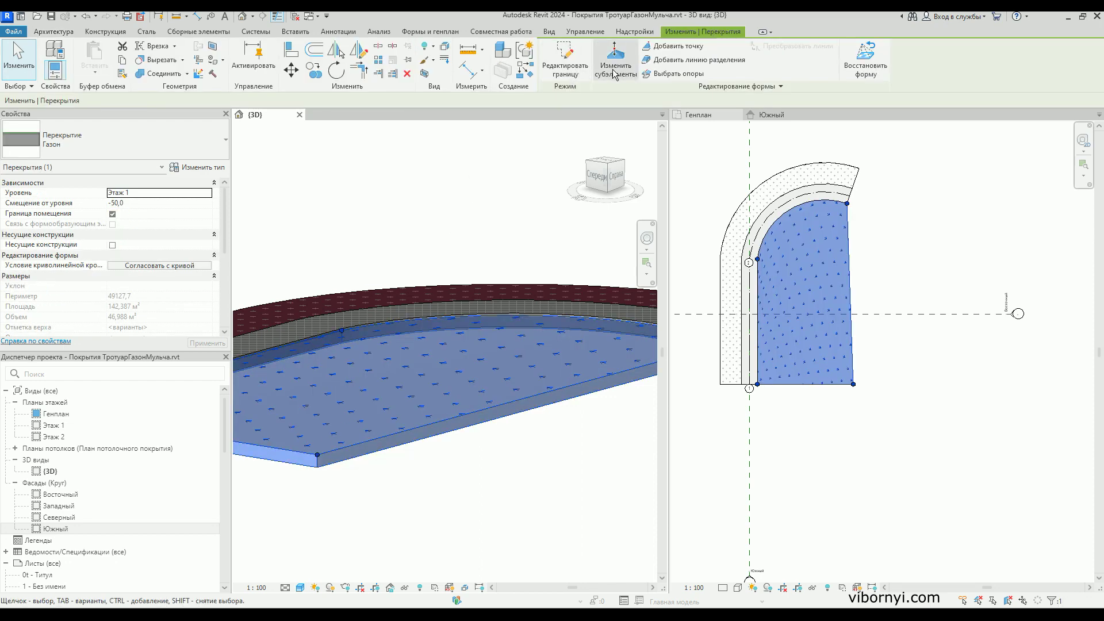
click(614, 73)
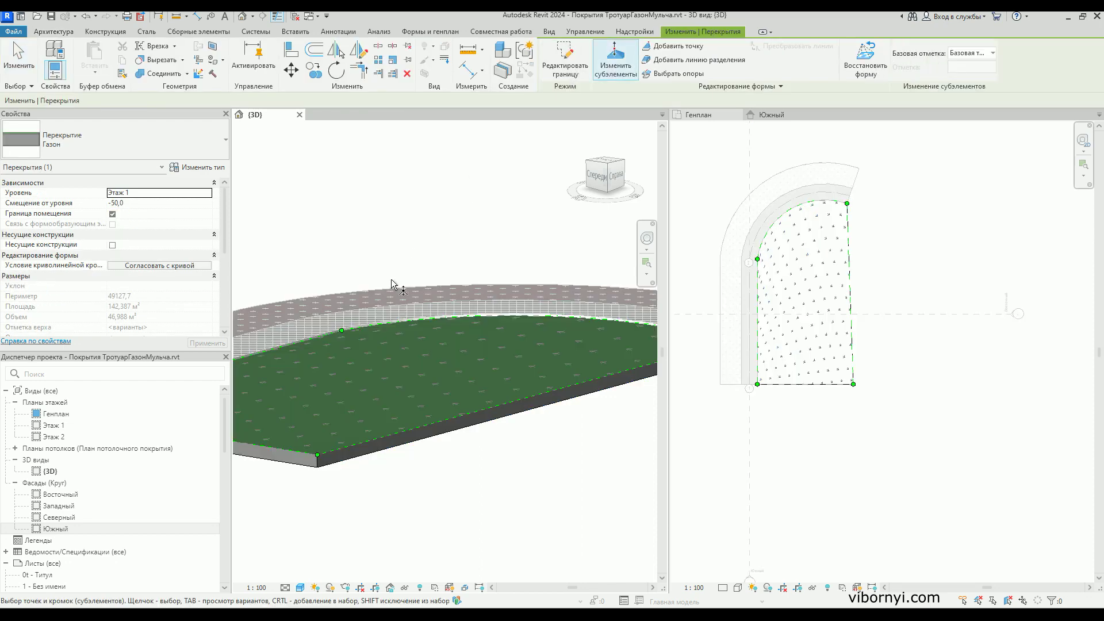
click(318, 457)
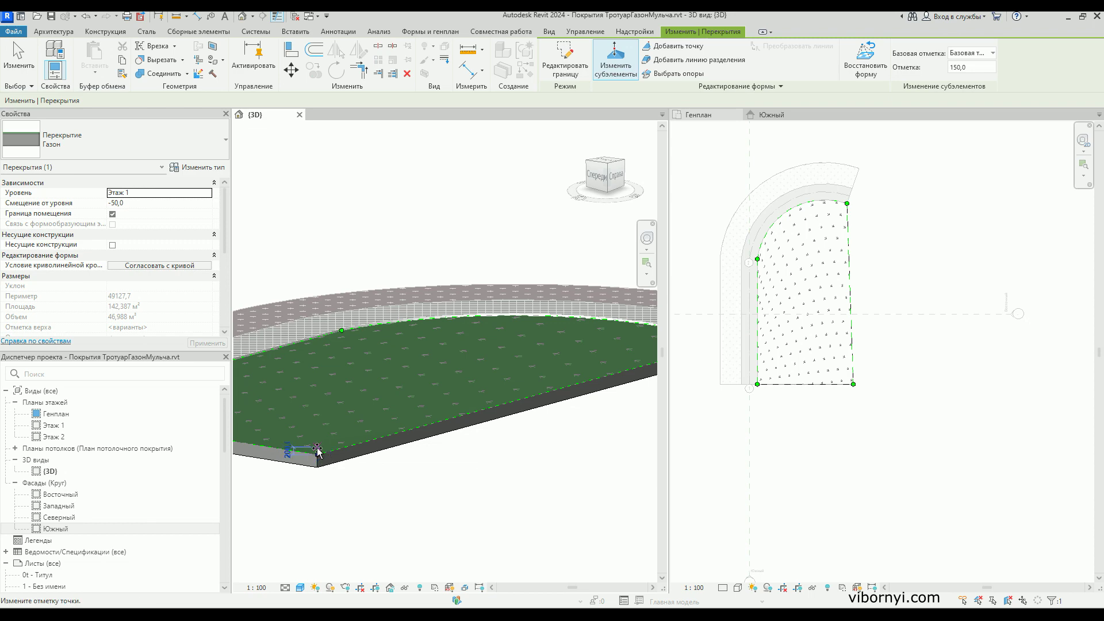
key(Return)
click(519, 200)
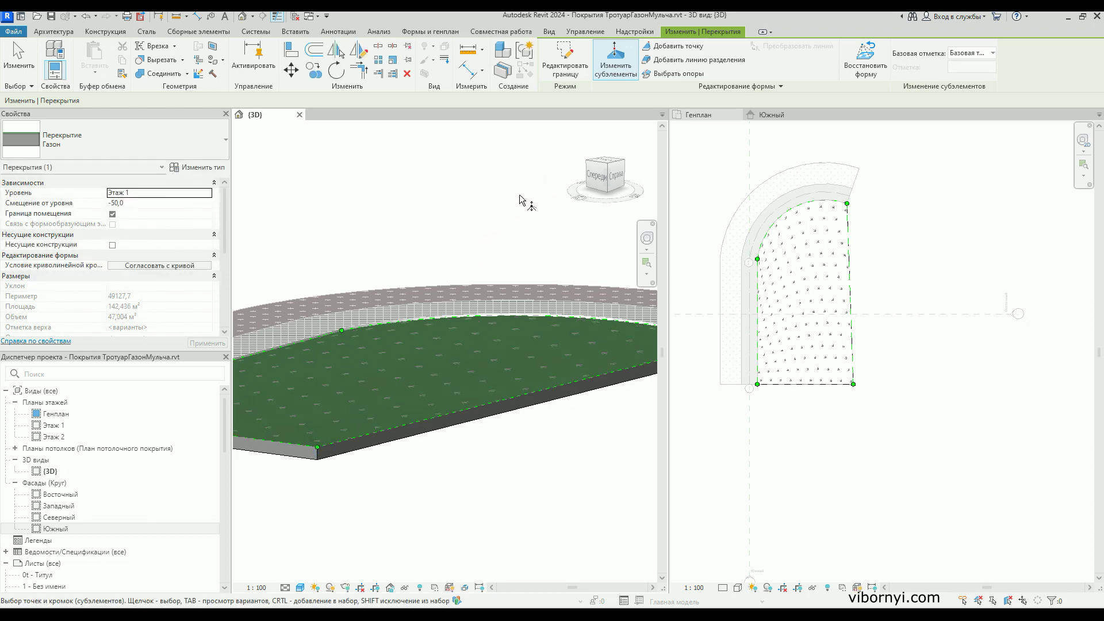
key(Escape)
key(Escape)
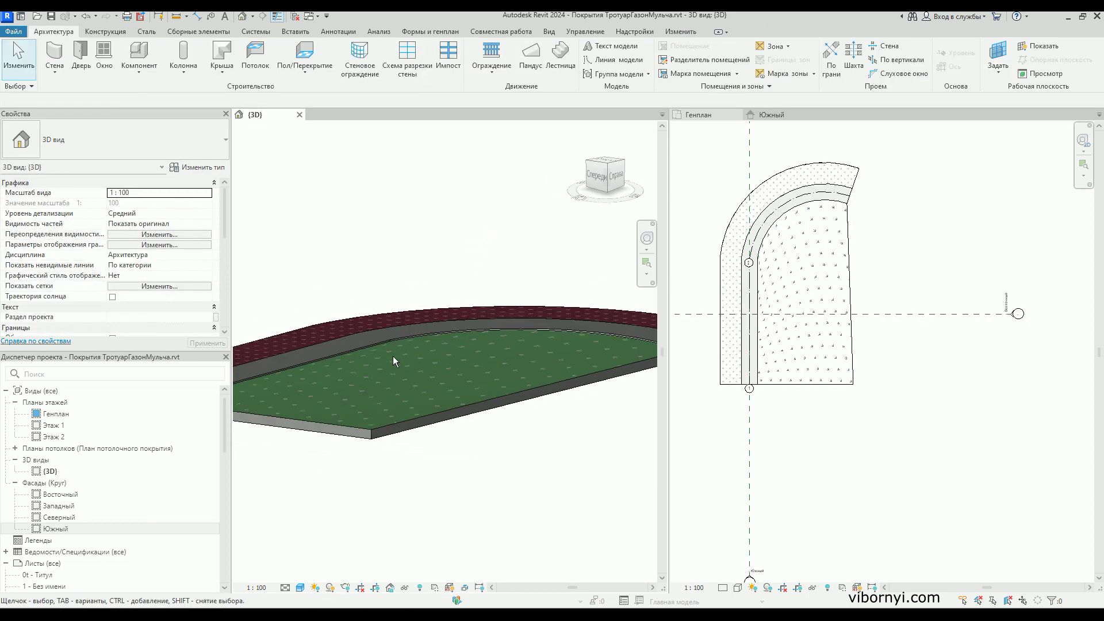
mouse_move(386, 354)
shift+middle_down()
mouse_move(513, 338)
mouse_move(572, 360)
mouse_move(591, 335)
mouse_move(542, 365)
mouse_move(571, 370)
mouse_move(547, 394)
shift+middle_up()
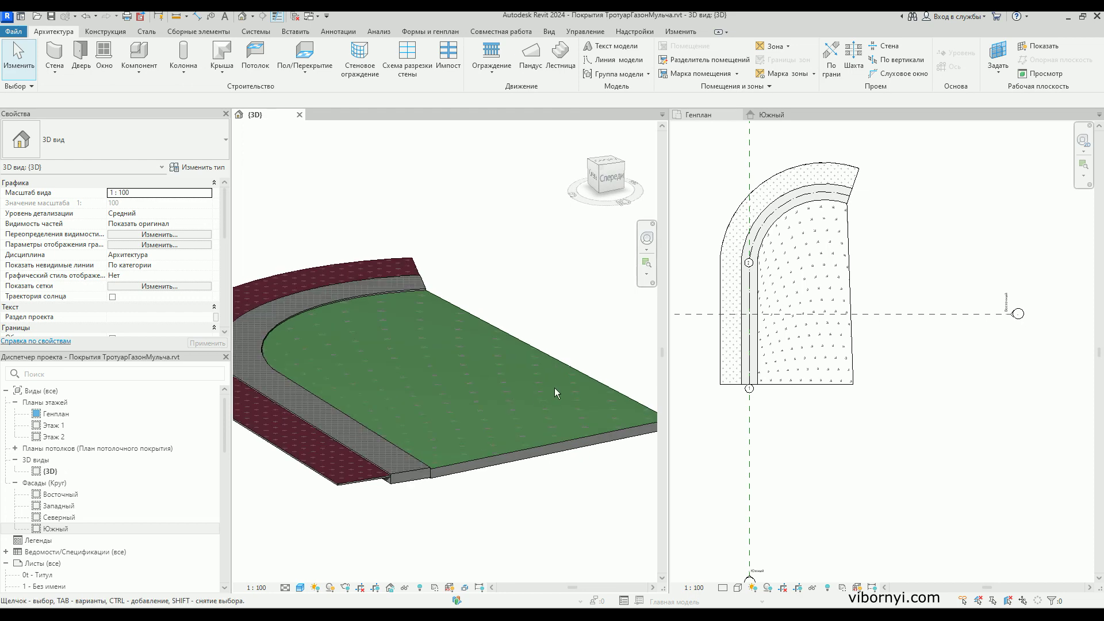
- Lower the outer edge of the Сосновая кора mulch floor to -350
scroll(415, 351, up, 2)
click(369, 444)
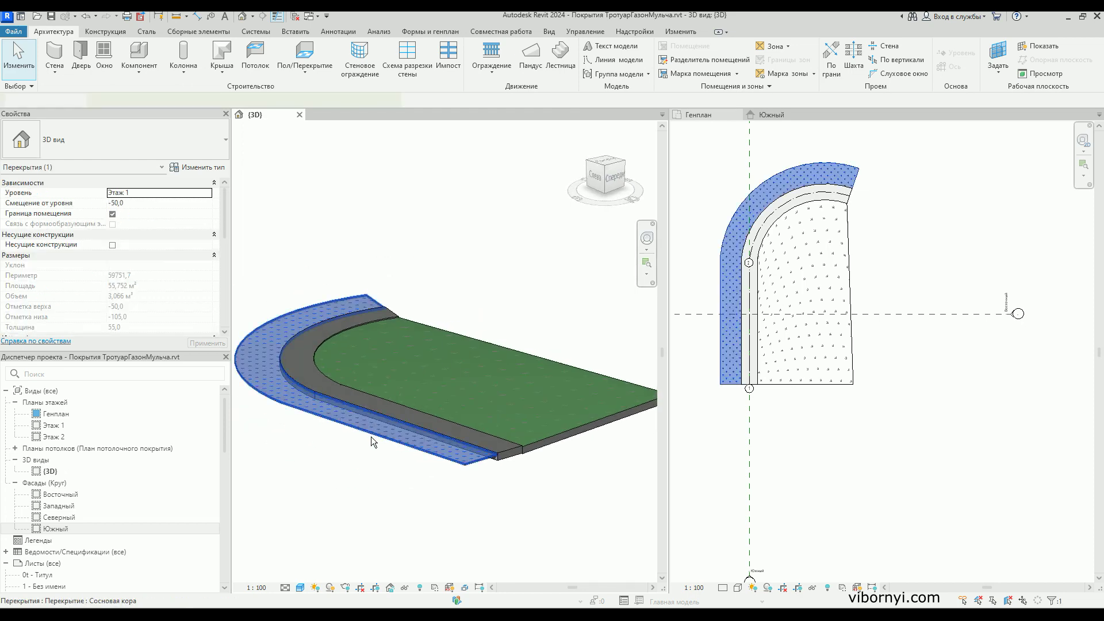
click(615, 63)
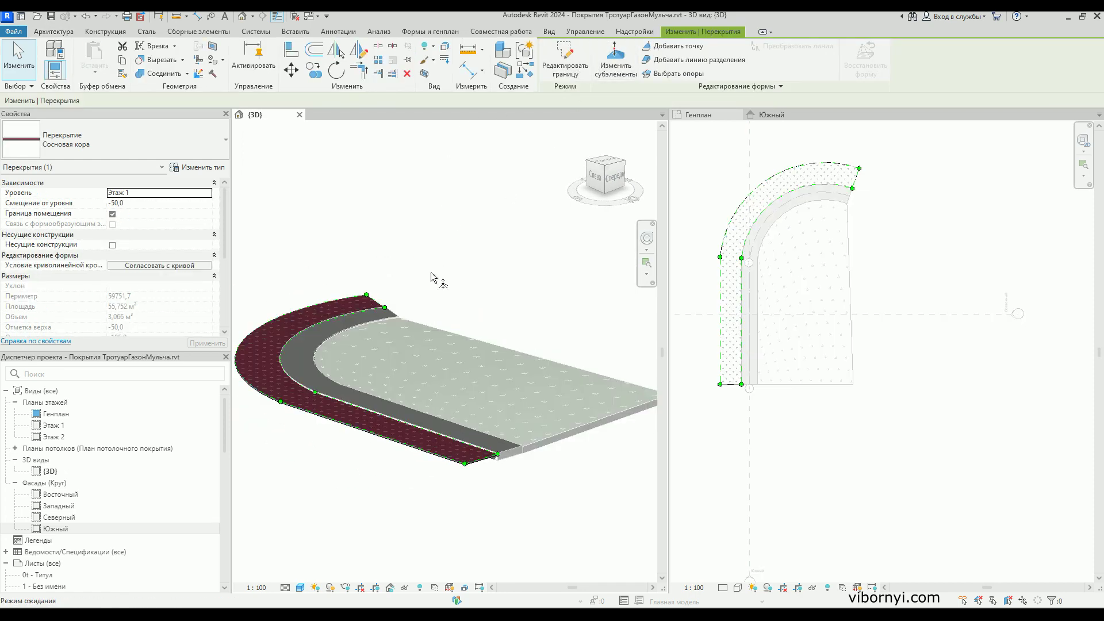
scroll(327, 397, up, 2)
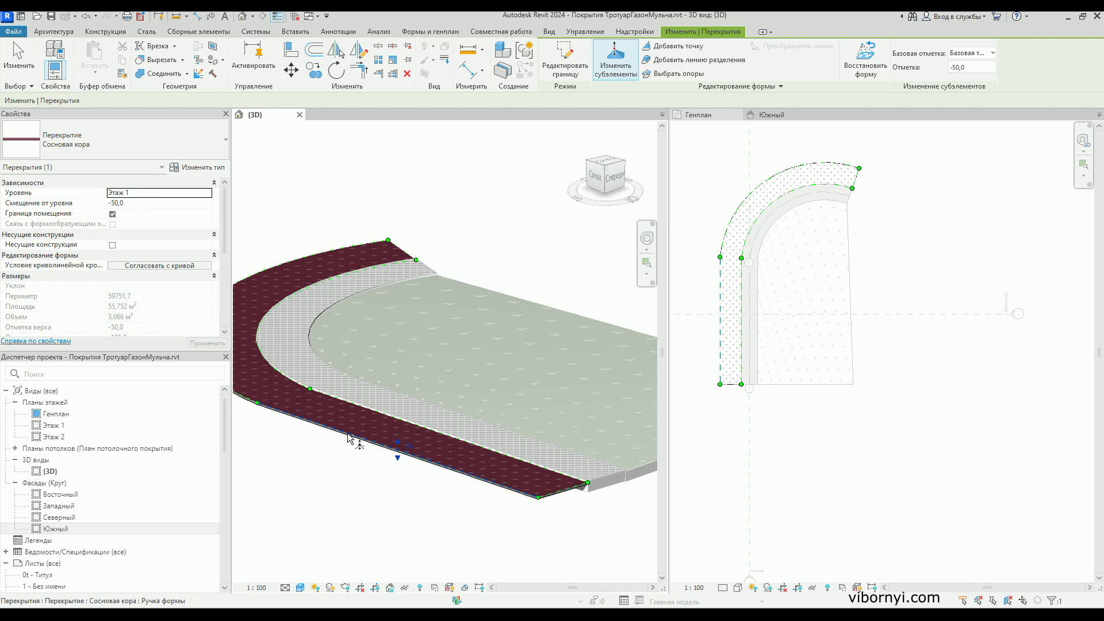
click(348, 439)
click(401, 457)
text(-350)
key(Return)
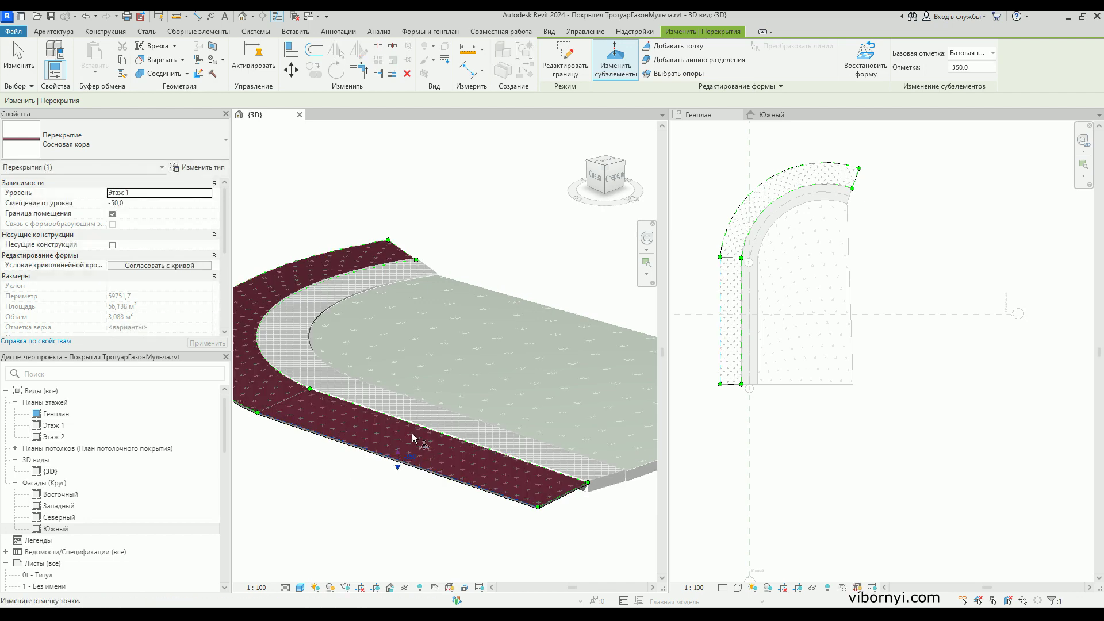
click(518, 235)
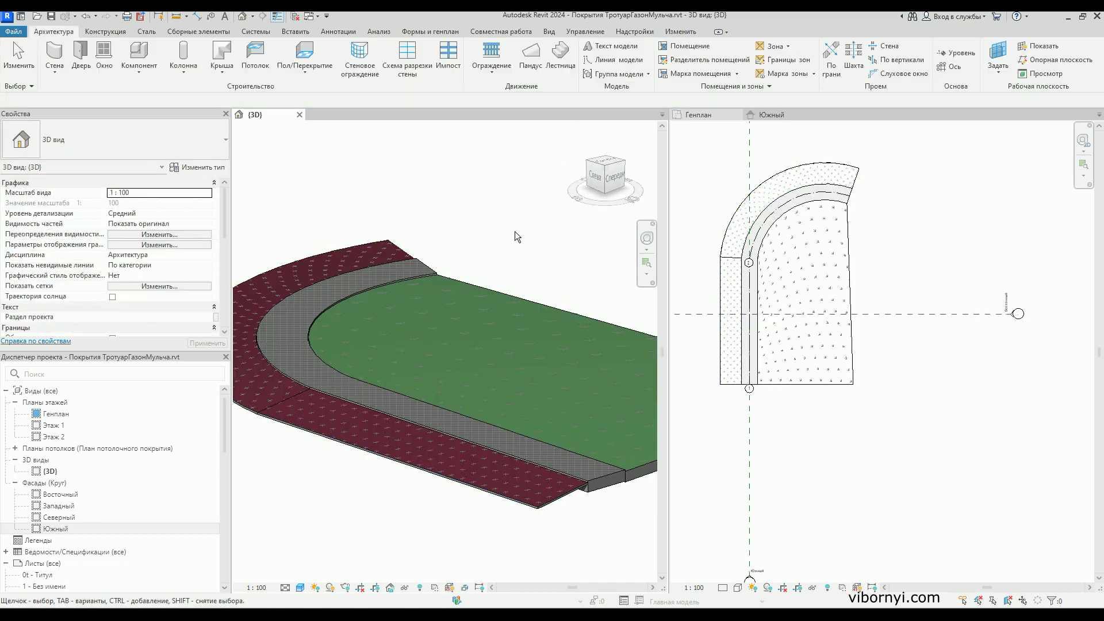
- Draw section Разрез 1 across the Генплан through mulch, path and lawn, and open it
mouse_move(310, 383)
shift+middle_down()
mouse_move(348, 340)
mouse_move(220, 339)
mouse_move(324, 352)
shift+middle_up()
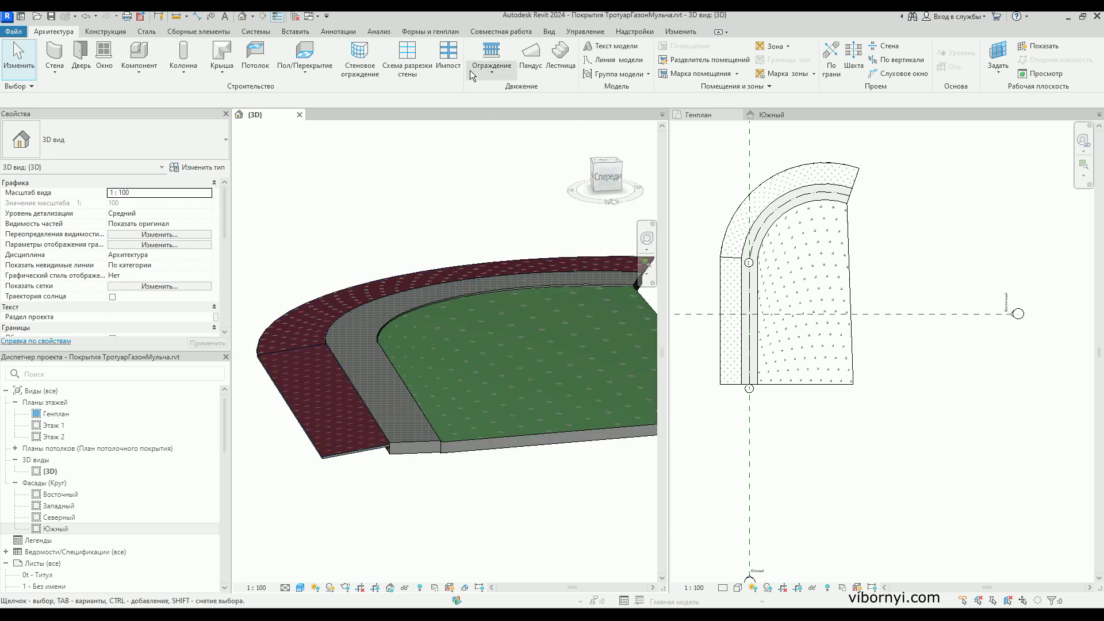
click(676, 122)
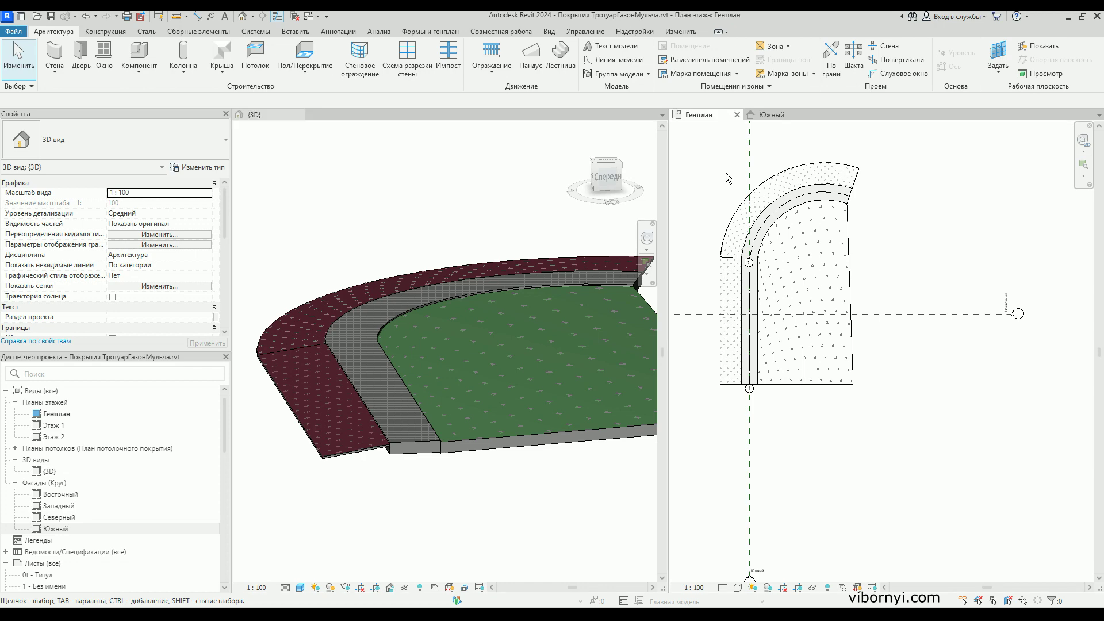
click(548, 31)
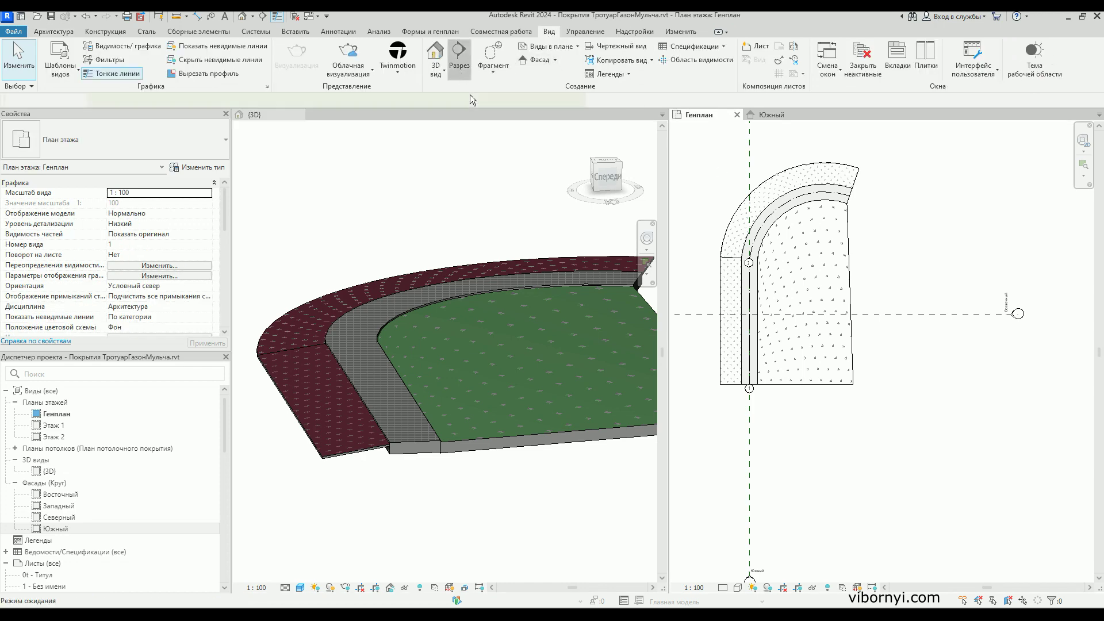
click(460, 61)
click(686, 360)
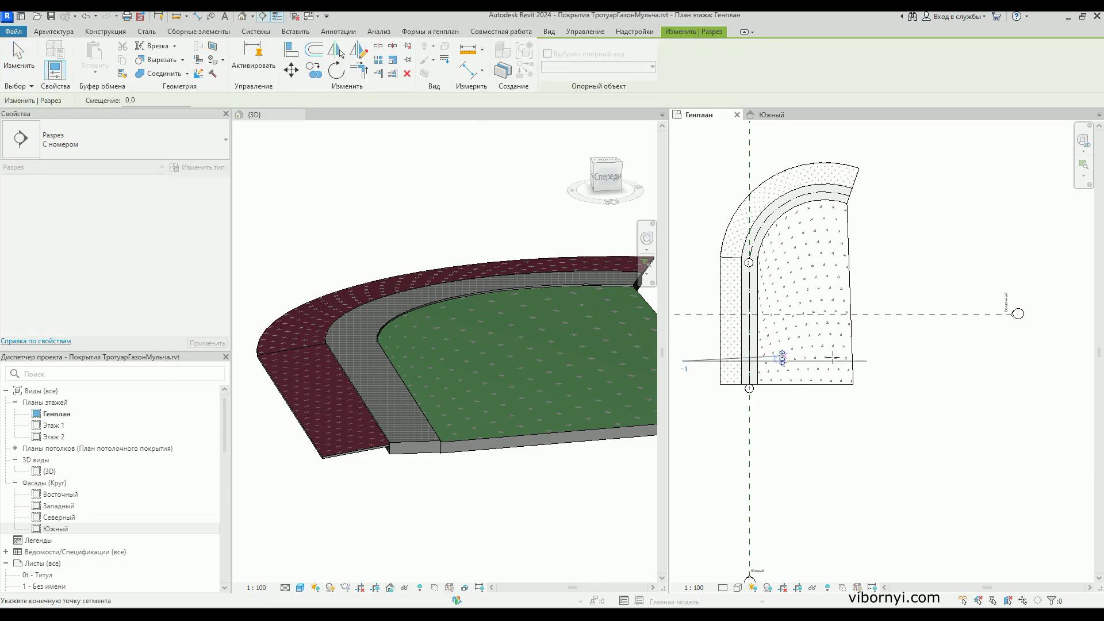
click(881, 361)
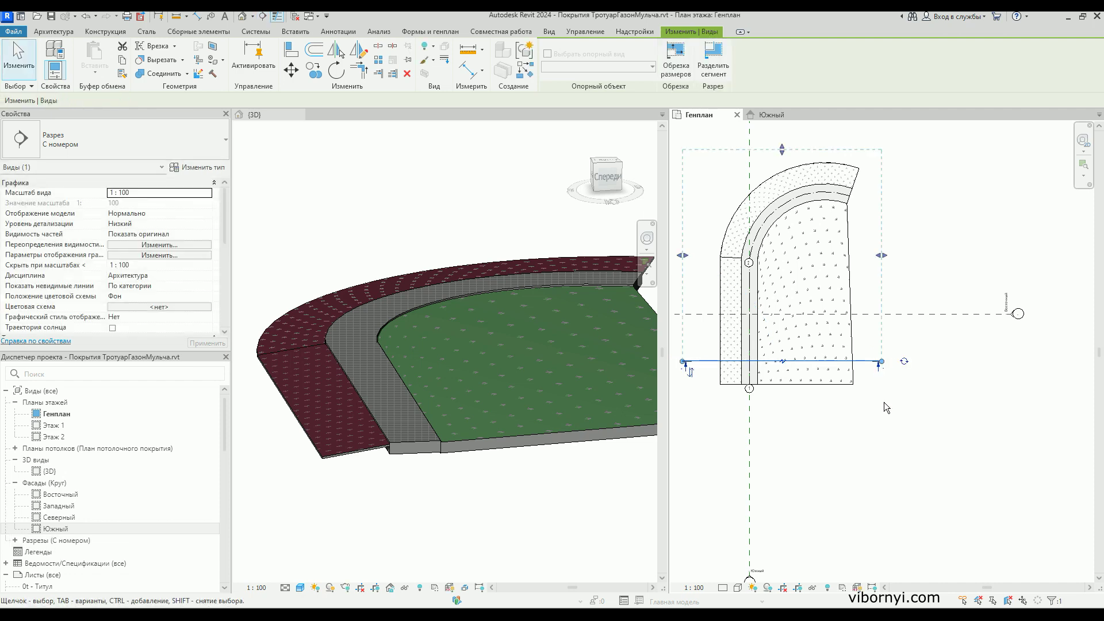
scroll(894, 401, down, 1)
scroll(724, 382, up, 3)
scroll(705, 374, up, 2)
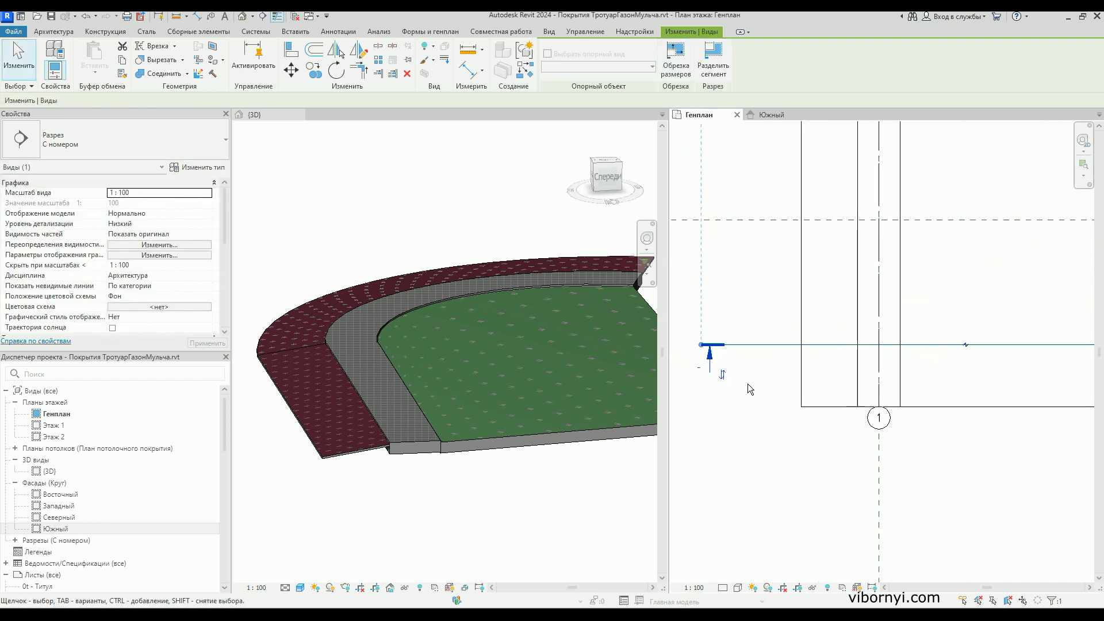
key(Escape)
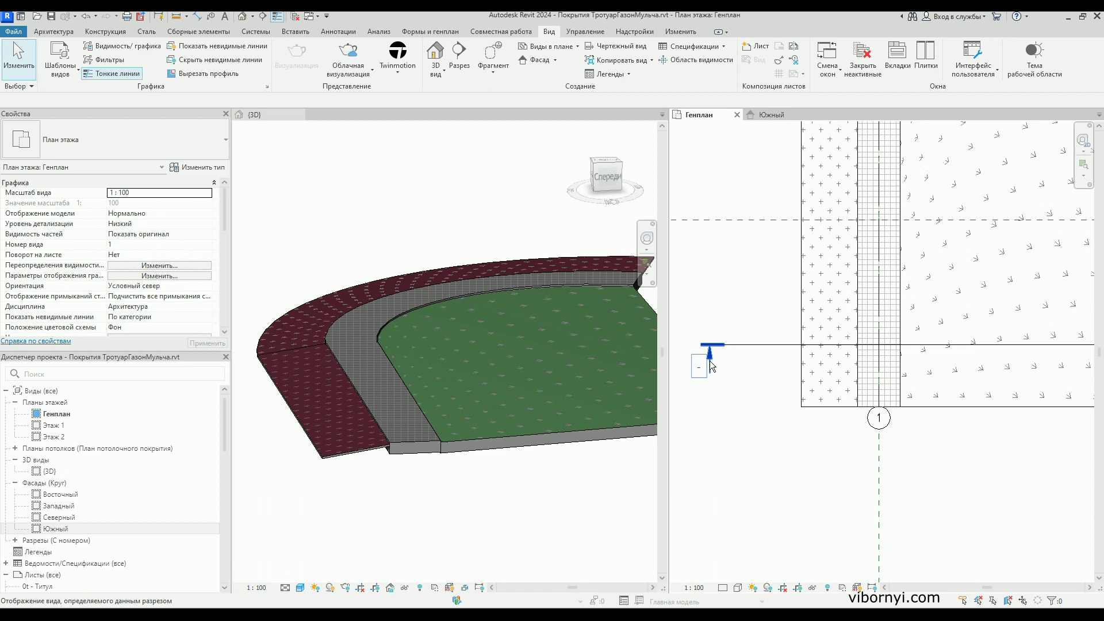
double_click(710, 361)
- Set section 1 to High detail level and Hidden Line visual style
scroll(836, 364, up, 4)
scroll(832, 374, up, 3)
scroll(828, 382, up, 3)
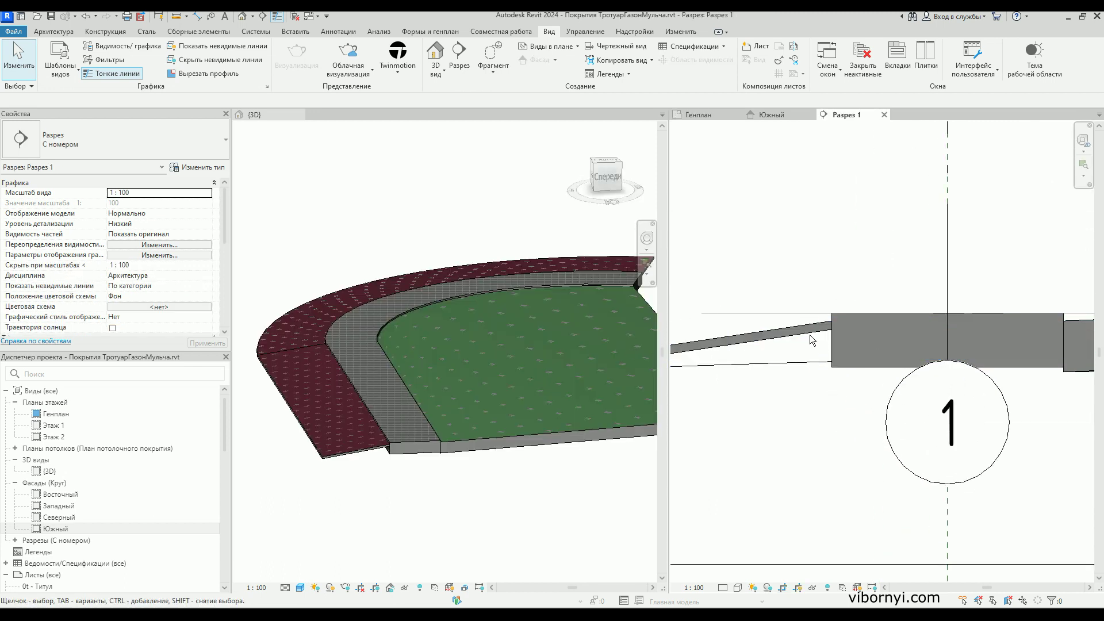
scroll(788, 354, down, 2)
click(737, 587)
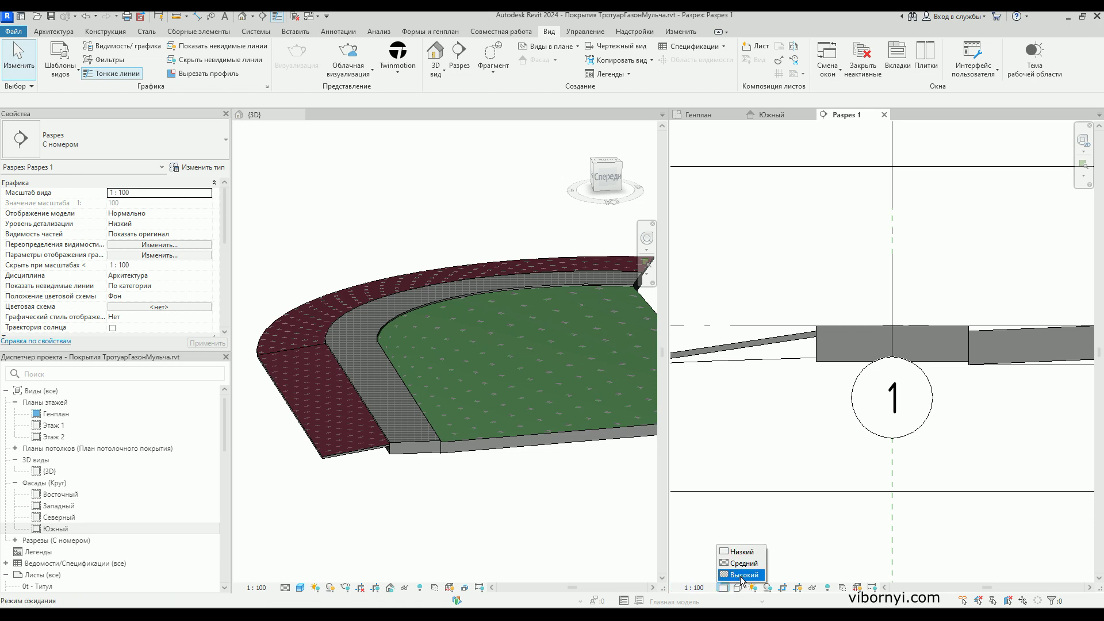
click(737, 588)
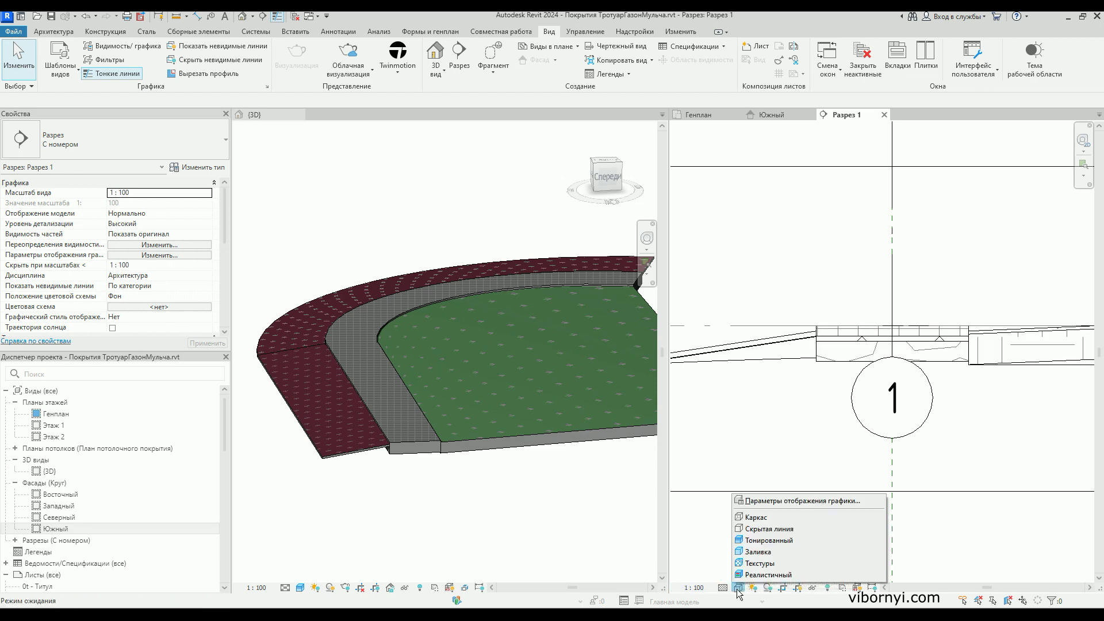
click(759, 529)
- Drag grid 1's bubble lower in the section and review the result
scroll(739, 370, down, 2)
scroll(739, 370, down, 1)
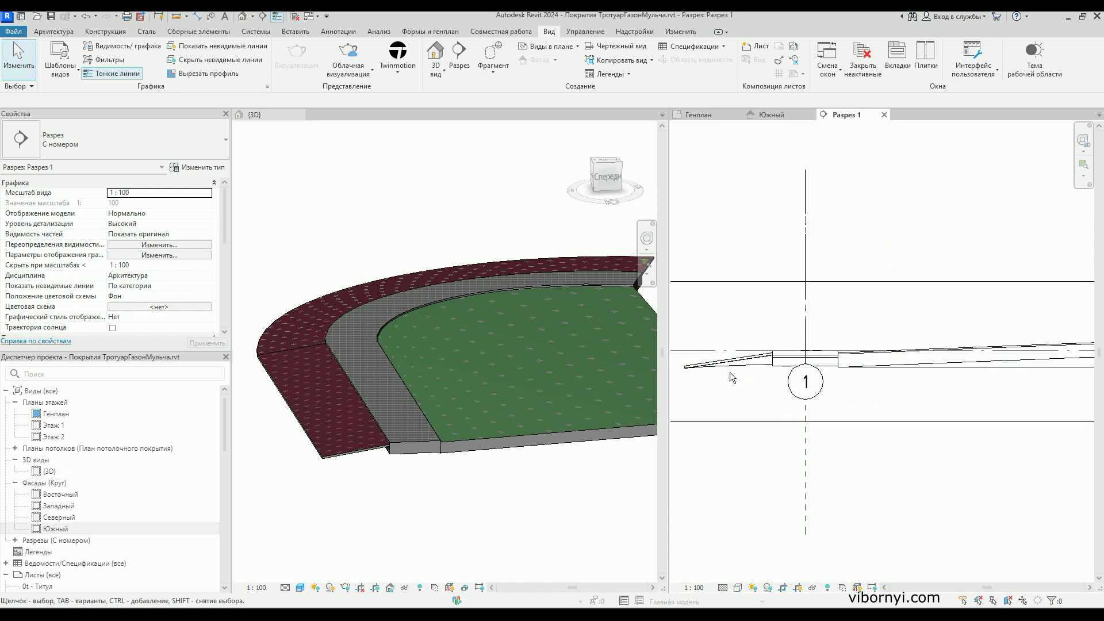
click(817, 396)
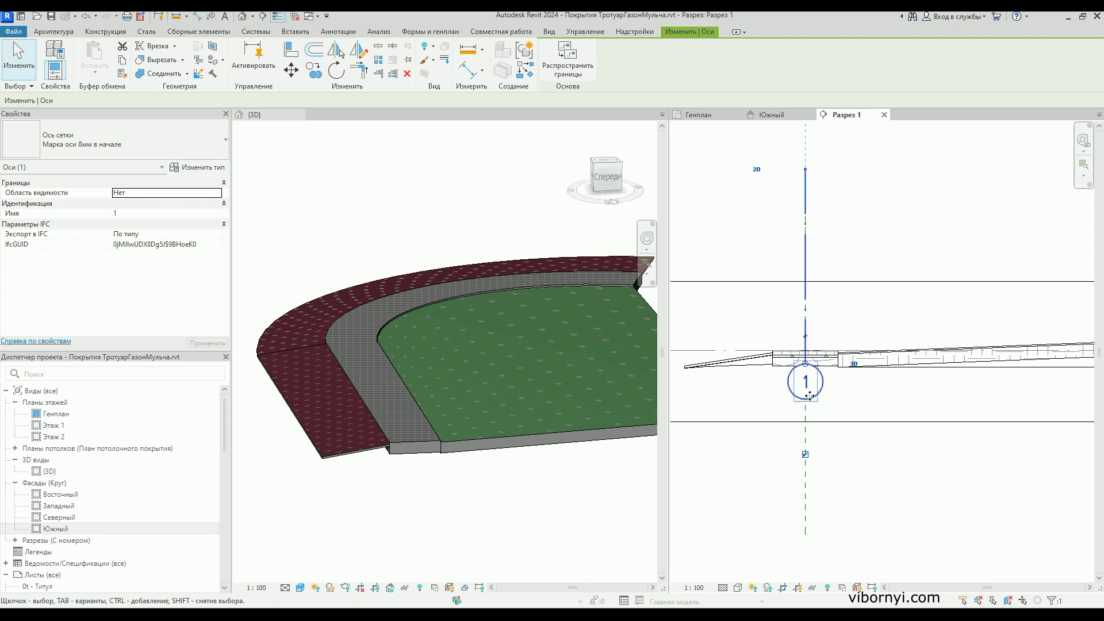
drag(805, 371, 805, 402)
click(779, 452)
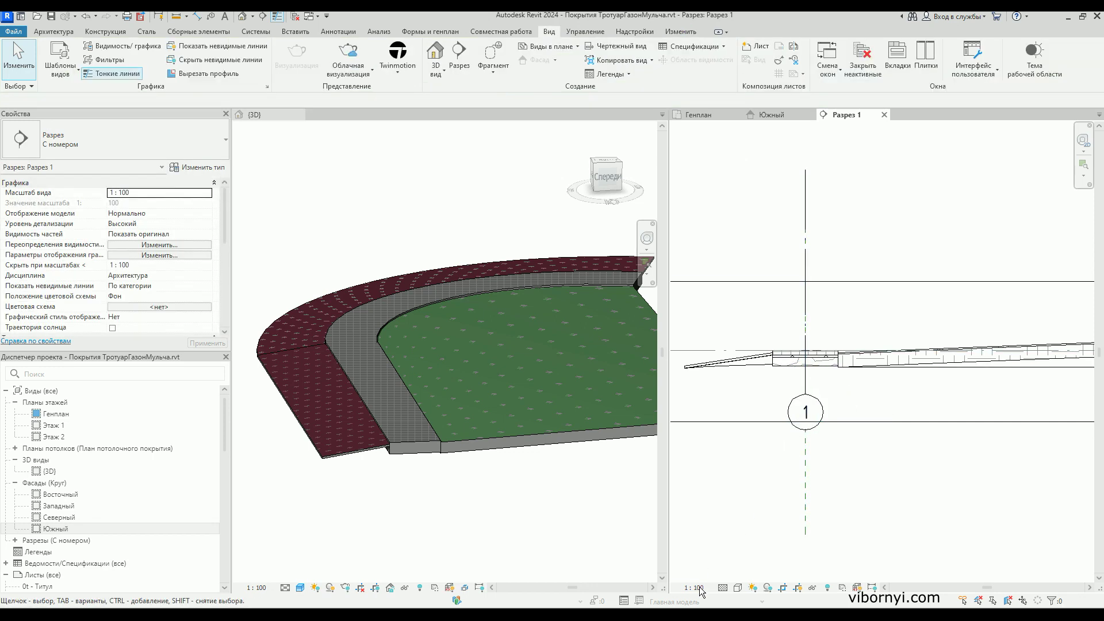
scroll(716, 420, up, 1)
scroll(837, 379, up, 2)
scroll(962, 376, up, 2)
scroll(963, 376, up, 1)
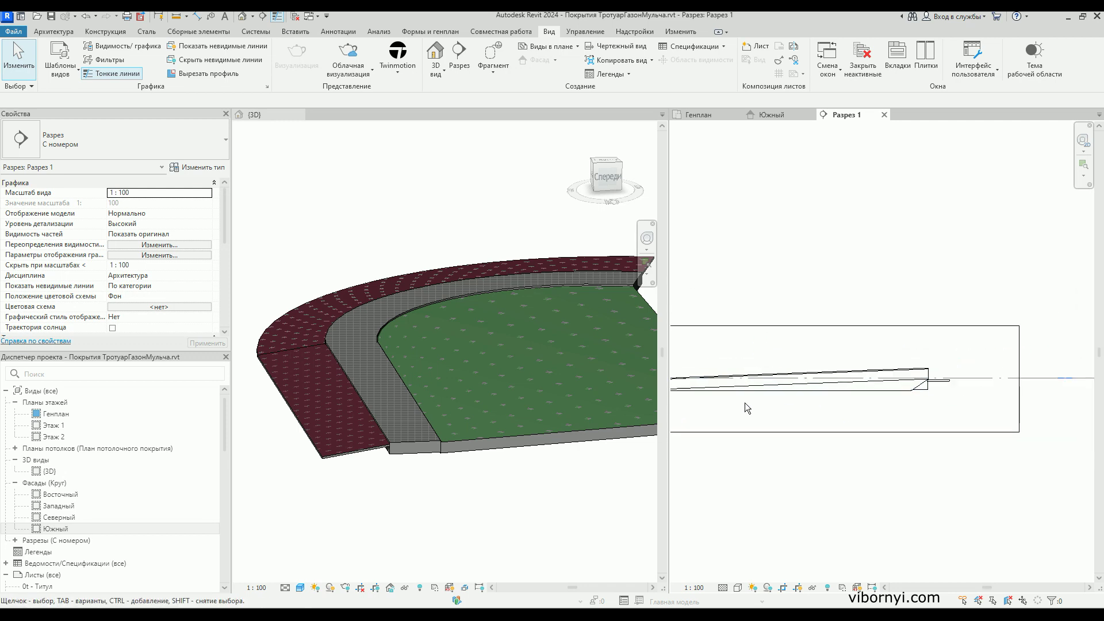
scroll(744, 402, down, 2)
middle_drag(791, 397, 864, 399)
scroll(844, 386, up, 2)
scroll(844, 386, up, 1)
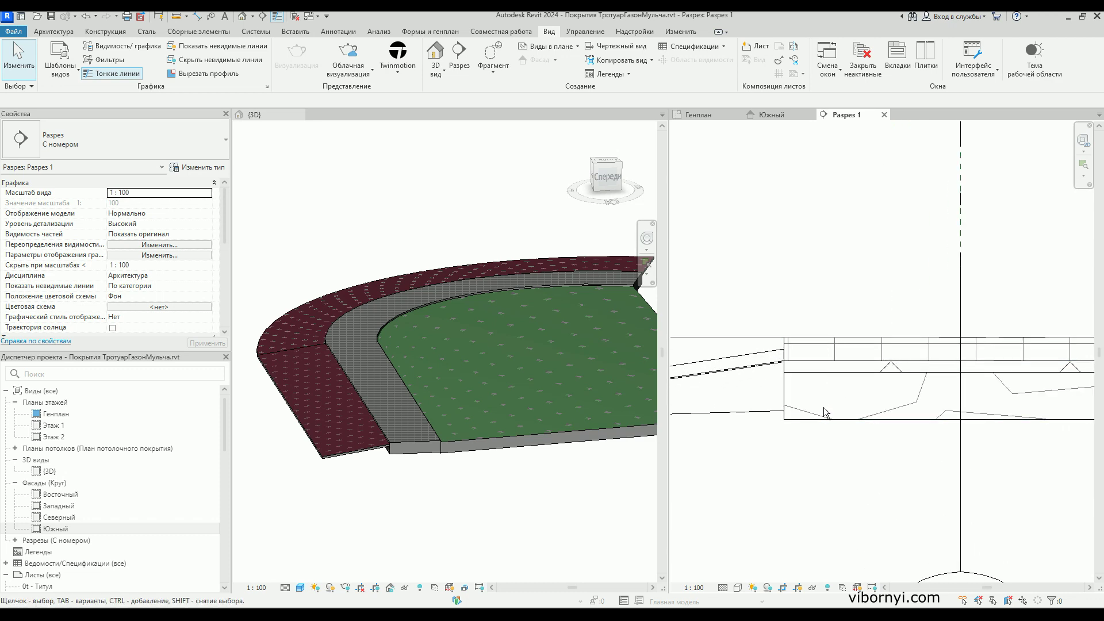
scroll(883, 414, down, 3)
scroll(833, 435, up, 2)
scroll(819, 402, up, 2)
scroll(816, 394, up, 2)
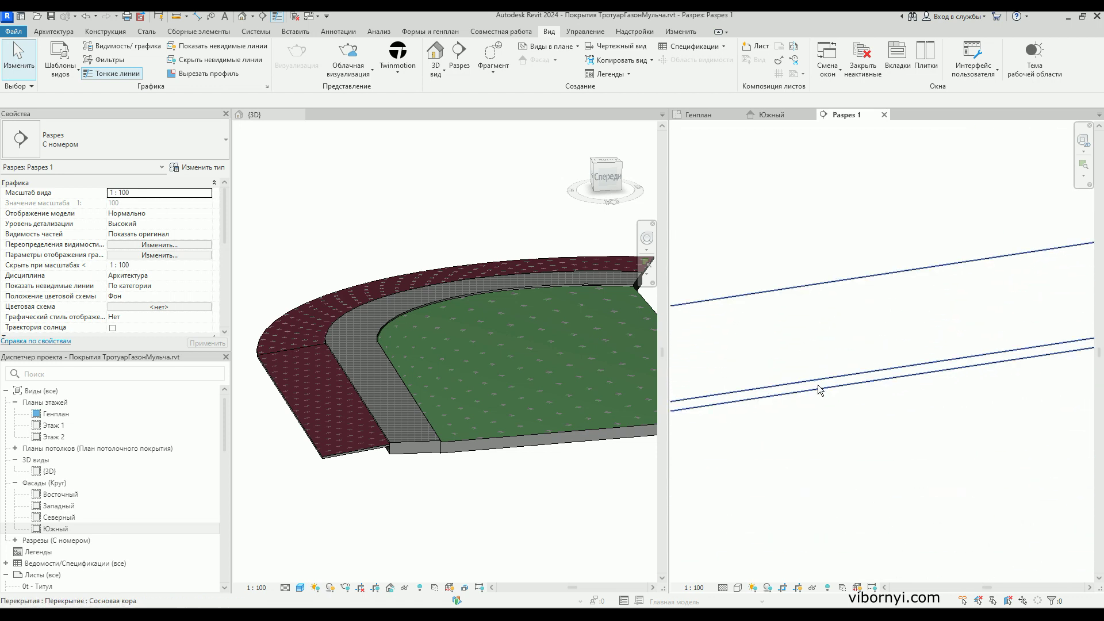
scroll(773, 384, down, 3)
scroll(773, 384, down, 2)
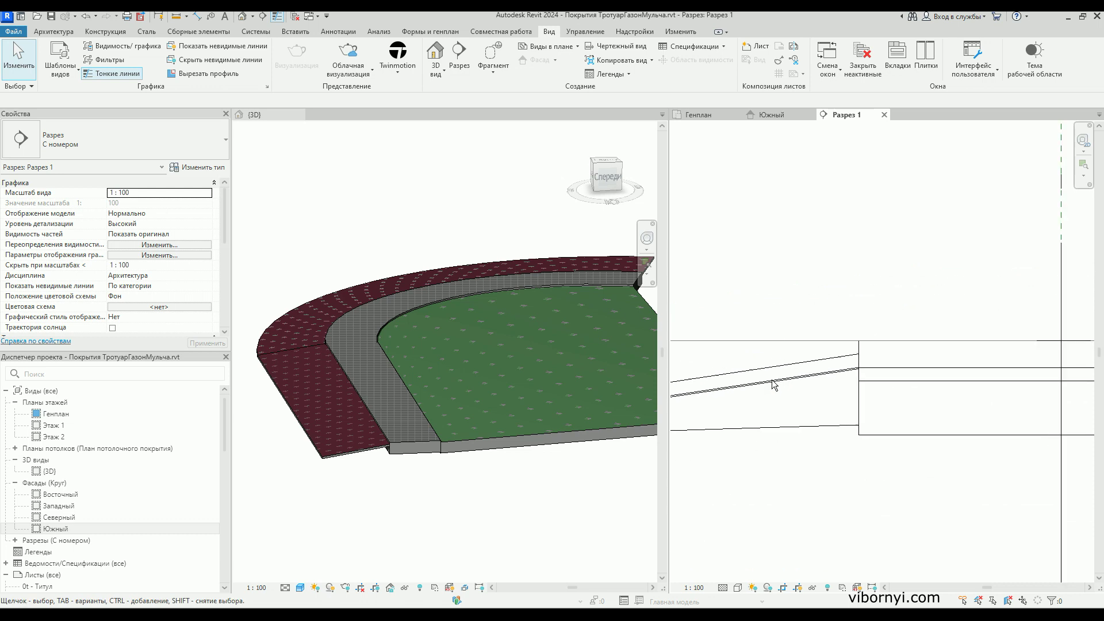
scroll(804, 374, down, 2)
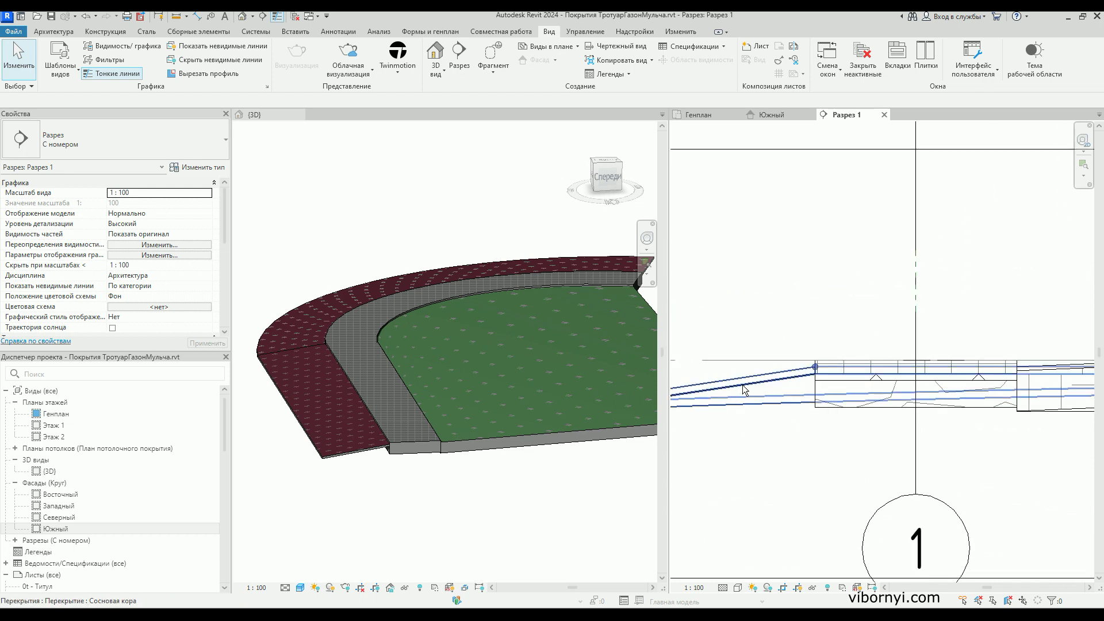
- Return to the Генплан site plan and frame the whole path arc
click(338, 457)
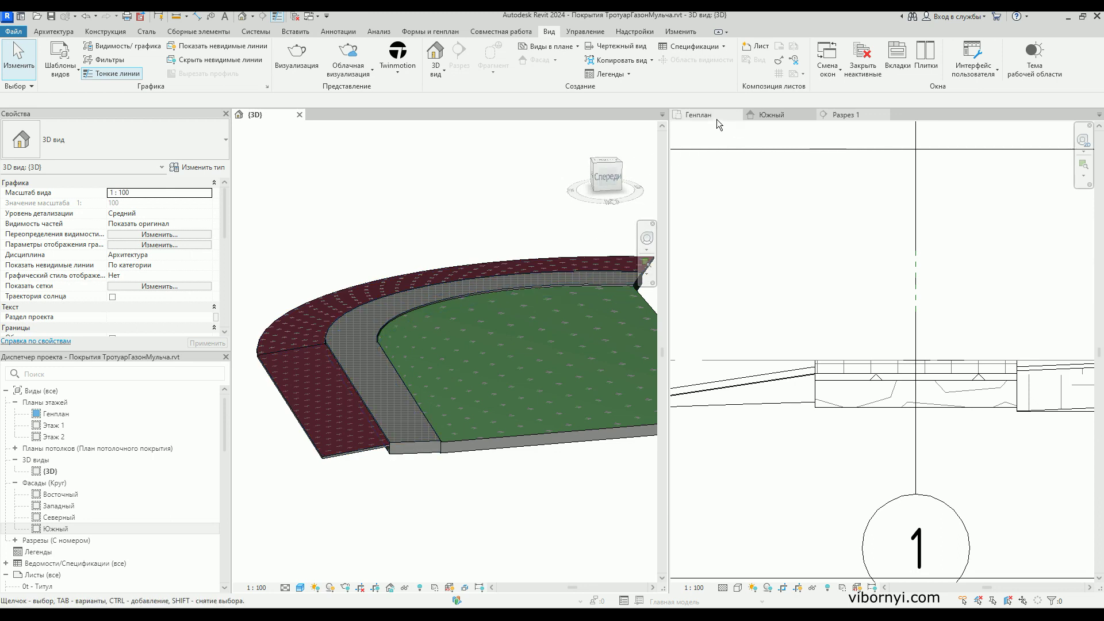
click(698, 114)
scroll(718, 339, down, 5)
scroll(750, 388, up, 2)
mouse_move(742, 417)
middle_down()
mouse_move(774, 447)
mouse_move(823, 459)
middle_up()
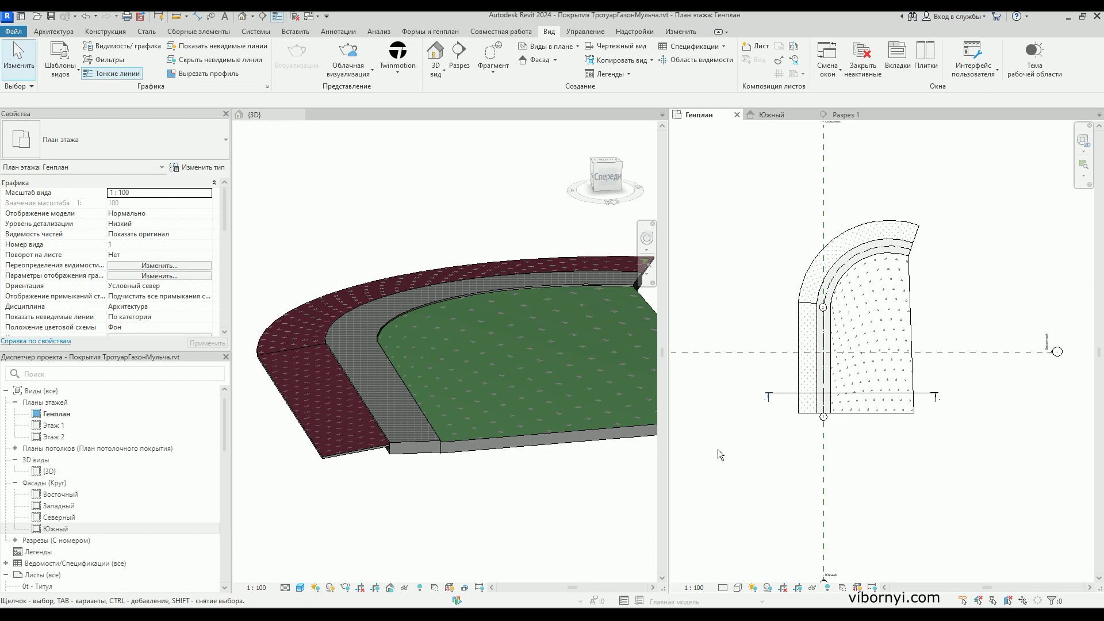